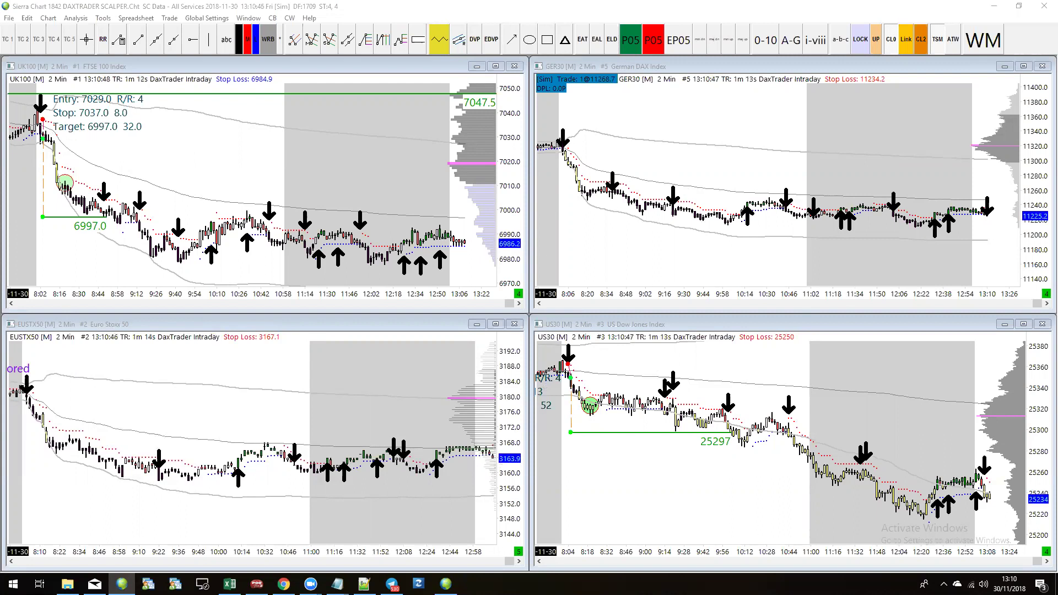
Switch to File Explorer and open the SierraChart2 folder on the C: drive
{"action": "key", "text": "alt+Tab"}
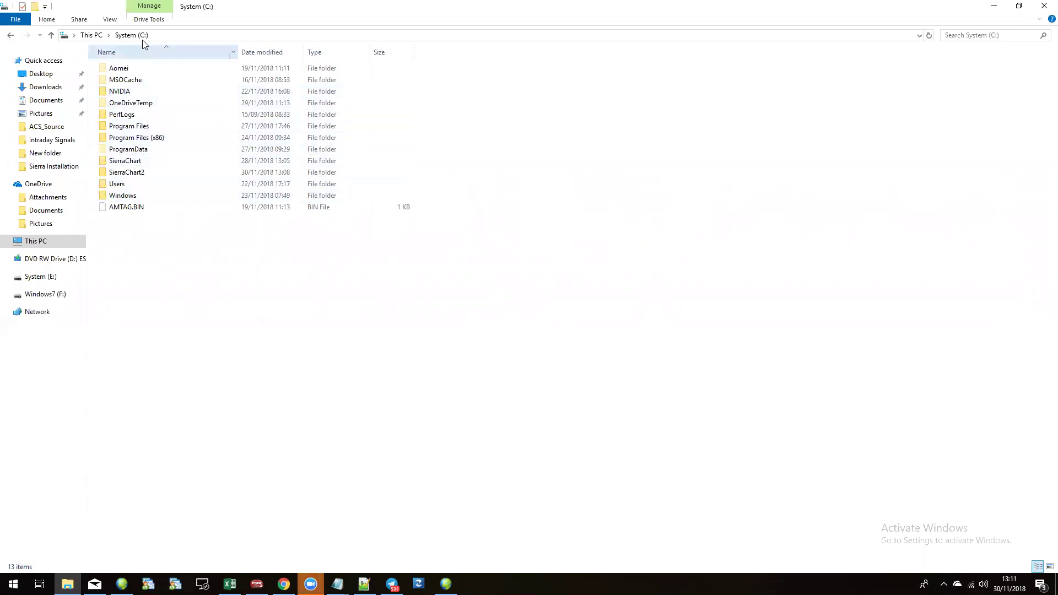
{"action": "left_click", "coordinate": [136, 163]}
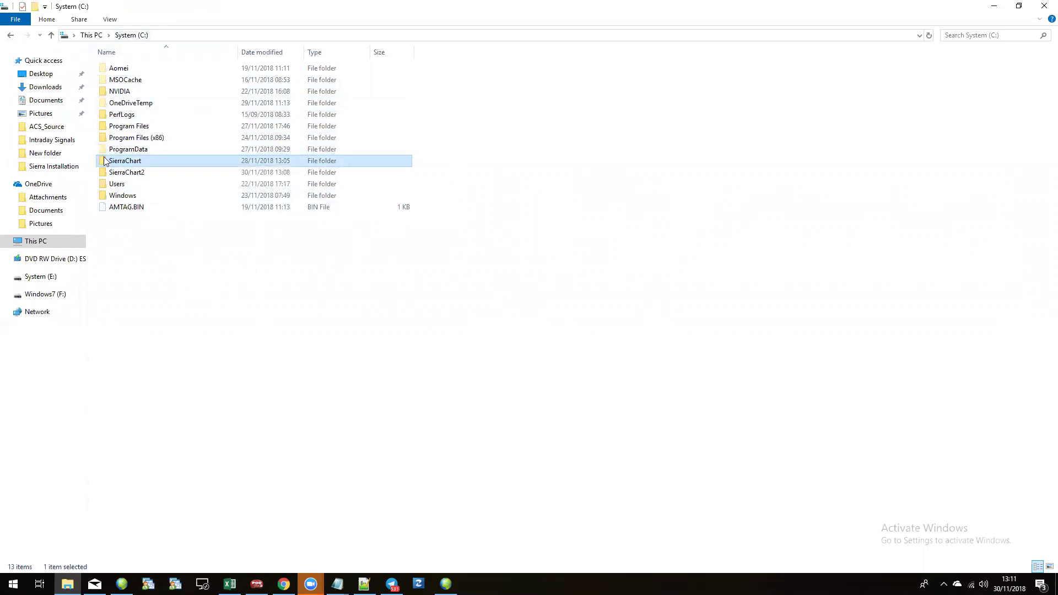
{"action": "left_click", "coordinate": [139, 172]}
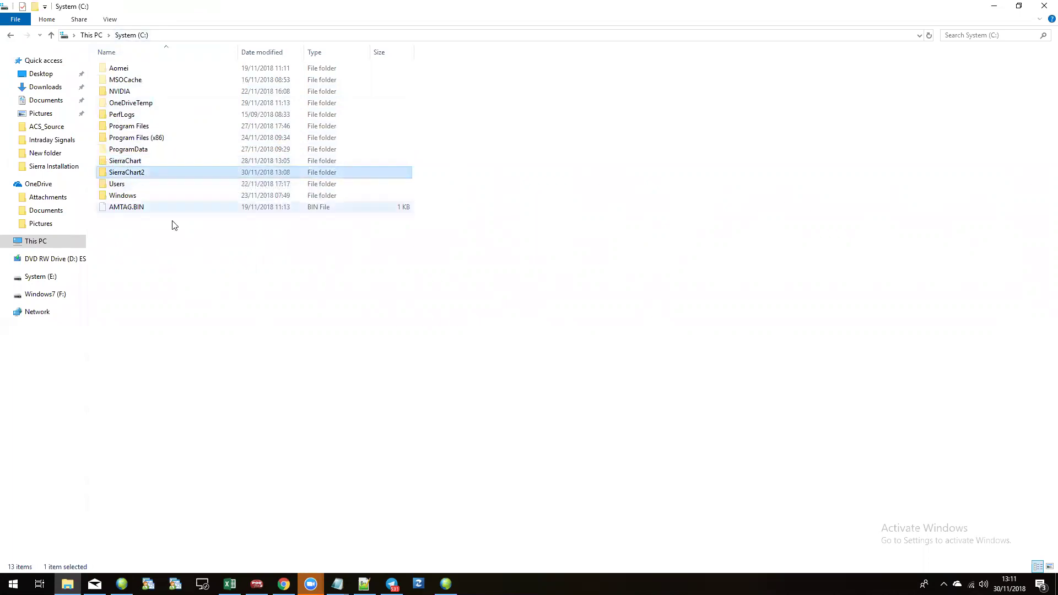
{"action": "double_click", "coordinate": [153, 174]}
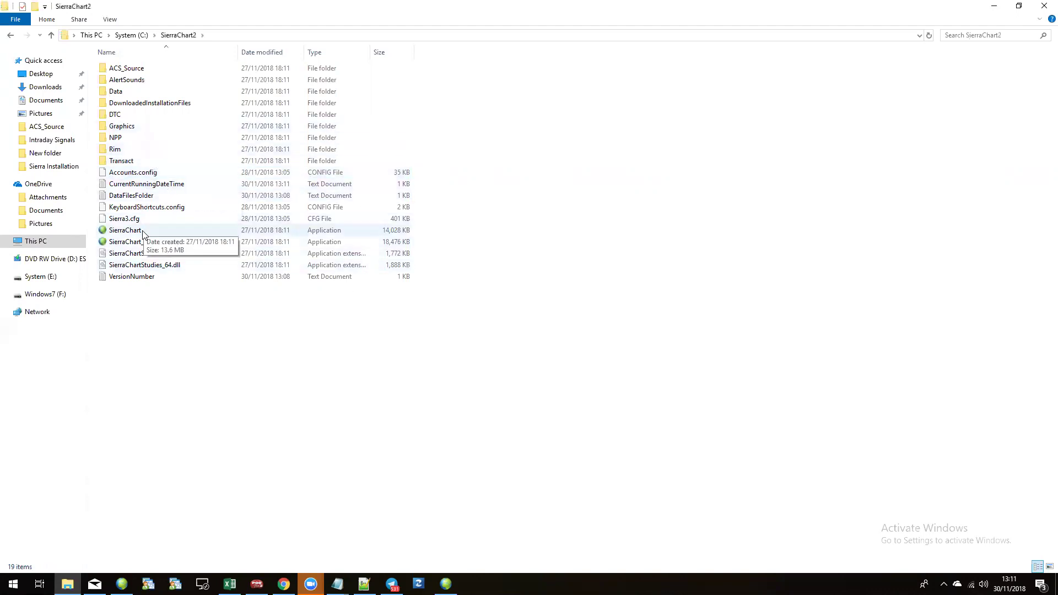
Launch the SierraChart application from the SierraChart2 folder and start filling in the account name in its login dialog
{"action": "left_click", "coordinate": [164, 230]}
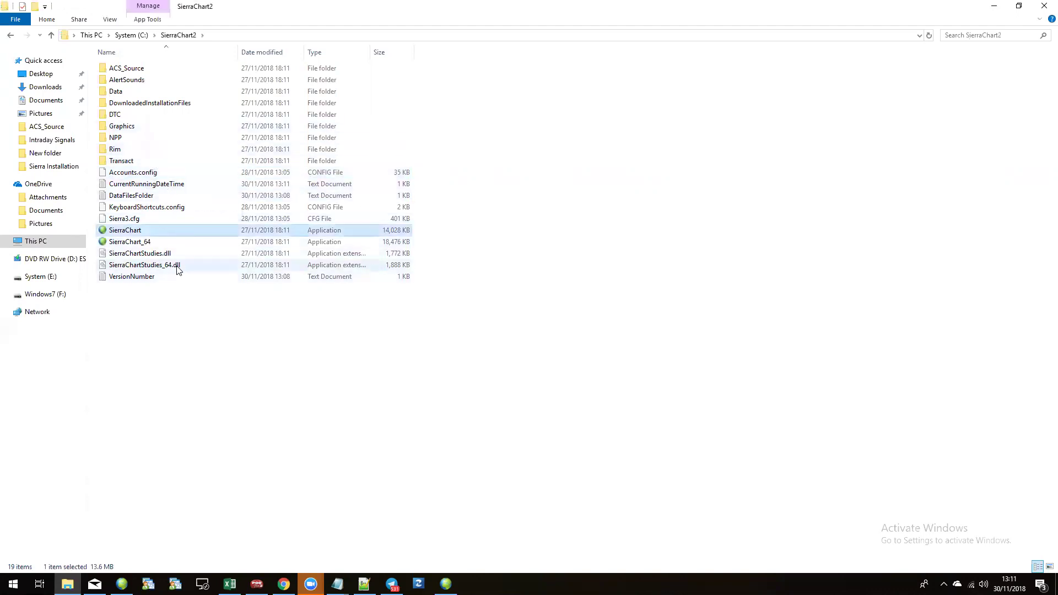
{"action": "left_click", "coordinate": [165, 242]}
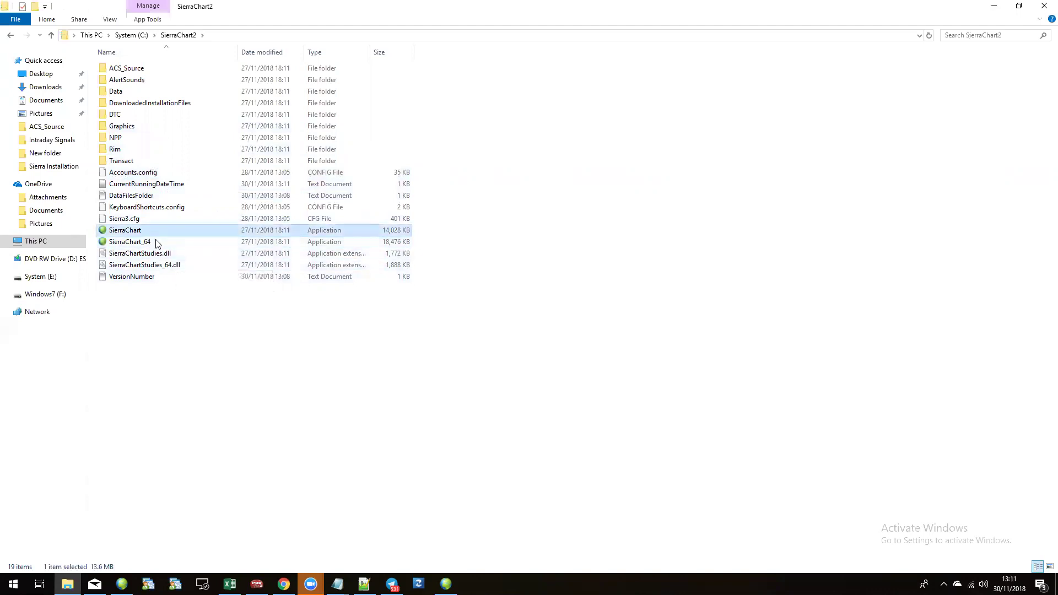
{"action": "left_click", "coordinate": [158, 242]}
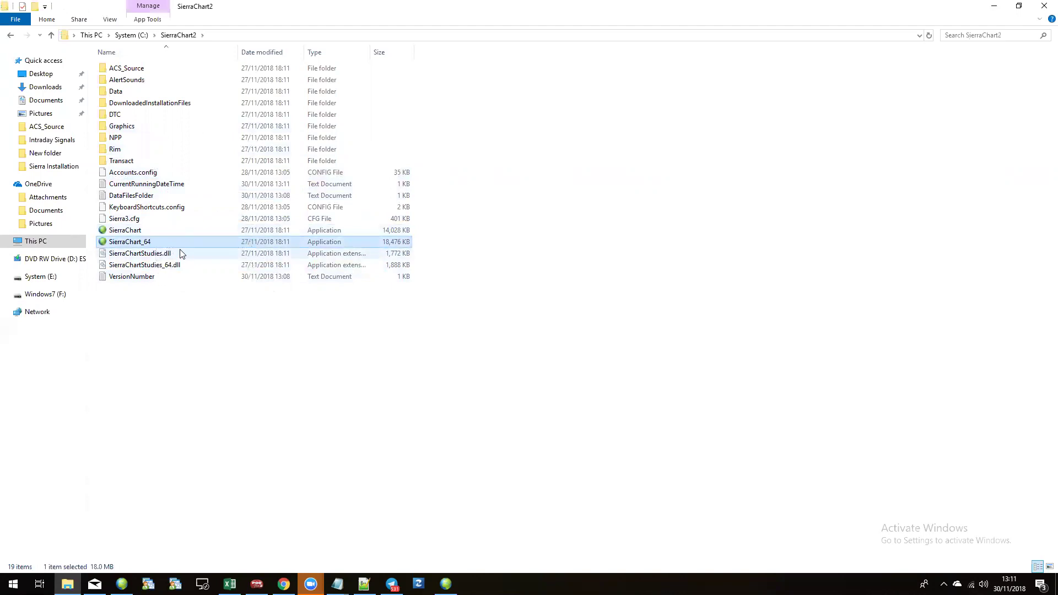
{"action": "left_click", "coordinate": [174, 231]}
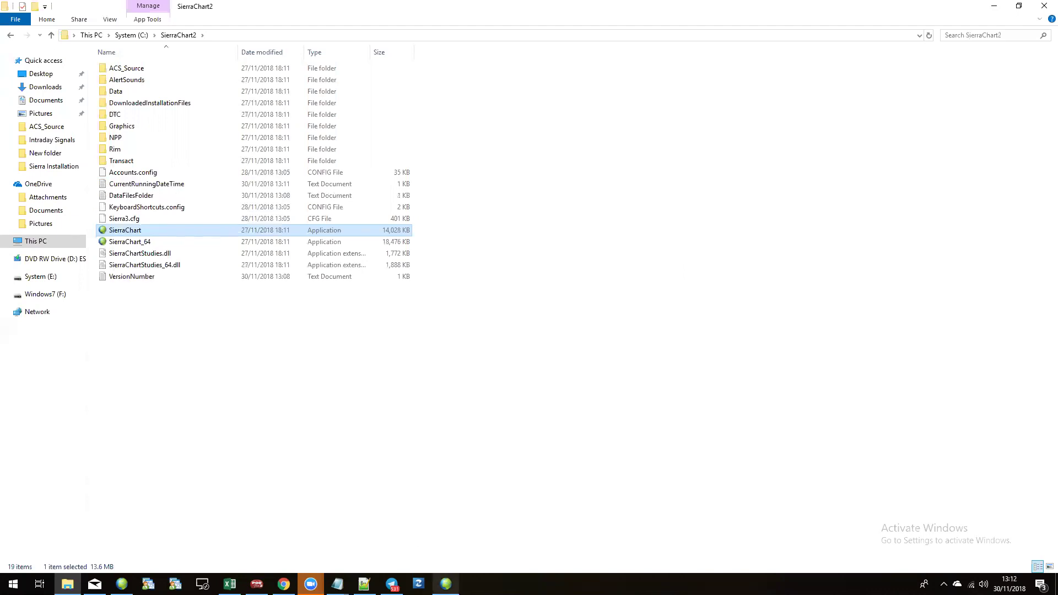
{"action": "left_click_drag", "start_coordinate": [463, 194], "coordinate": [439, 144]}
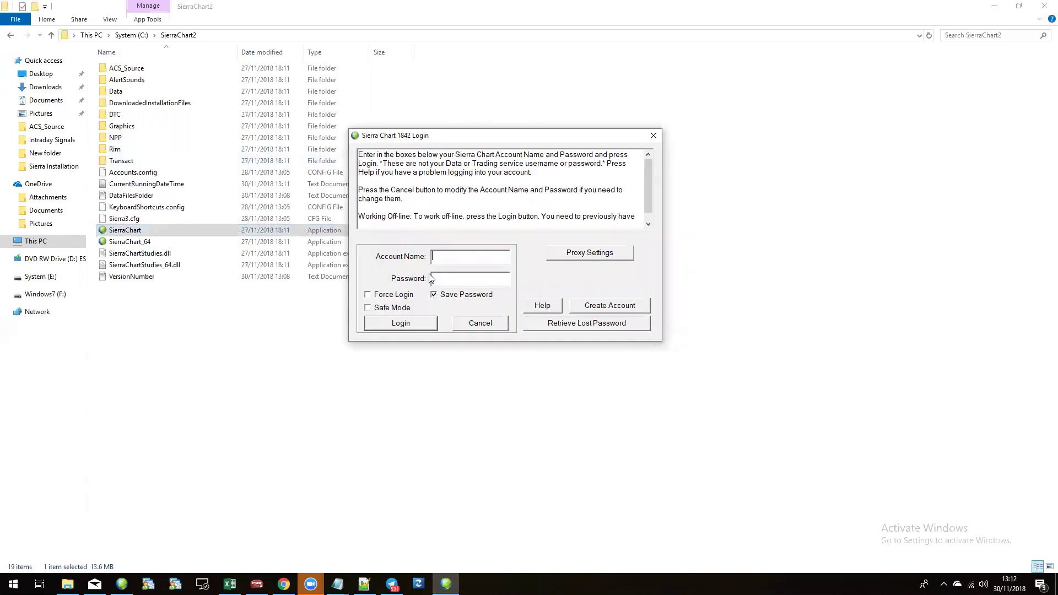
{"action": "left_click", "coordinate": [454, 257]}
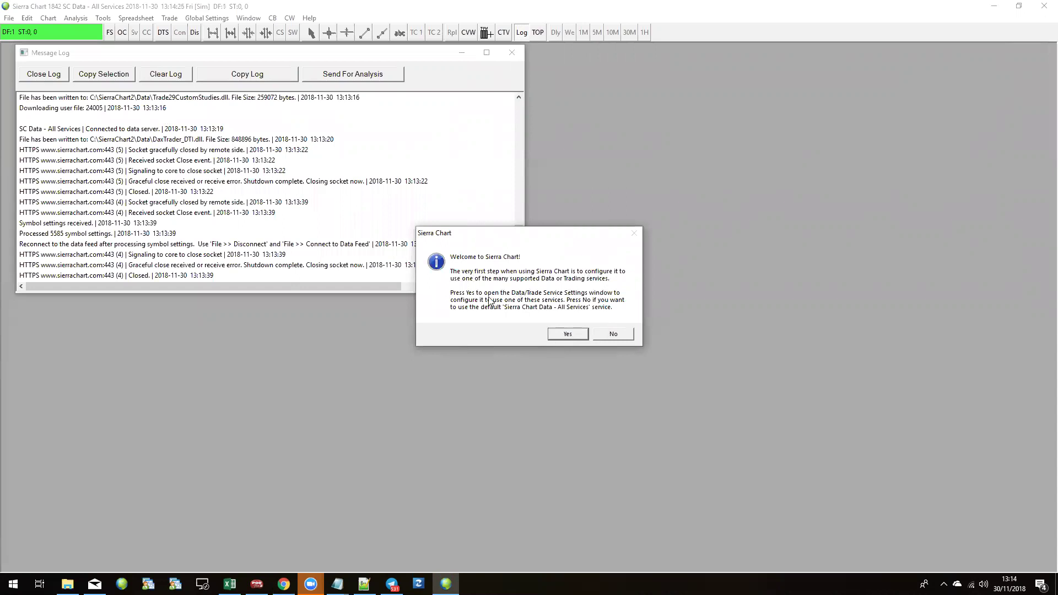
Decline the data service setup to keep the default Sierra Chart Data - All Services, and close the message log
{"action": "left_click", "coordinate": [615, 335]}
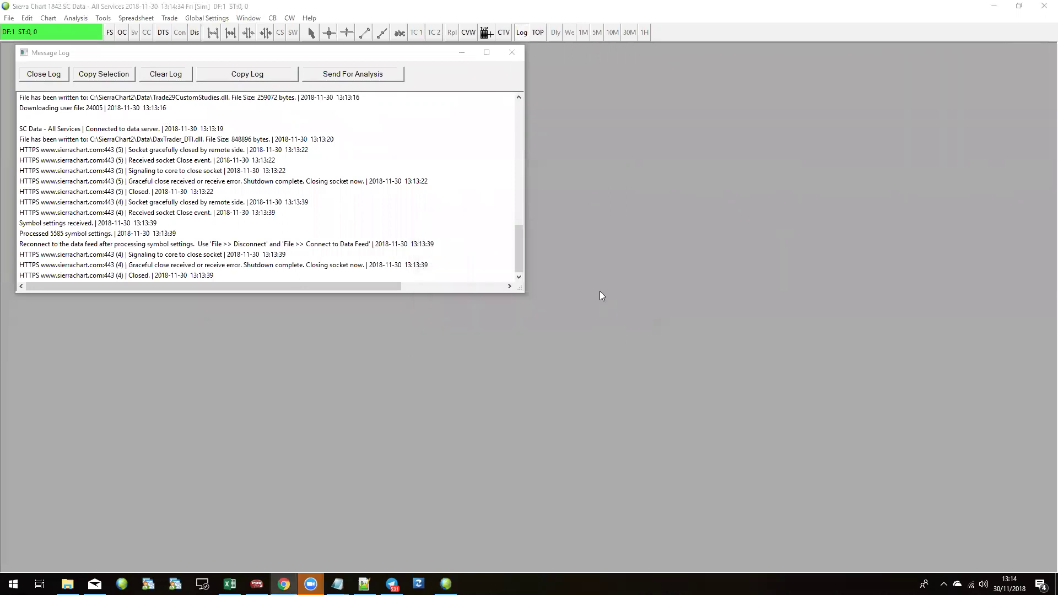
{"action": "left_click", "coordinate": [511, 53]}
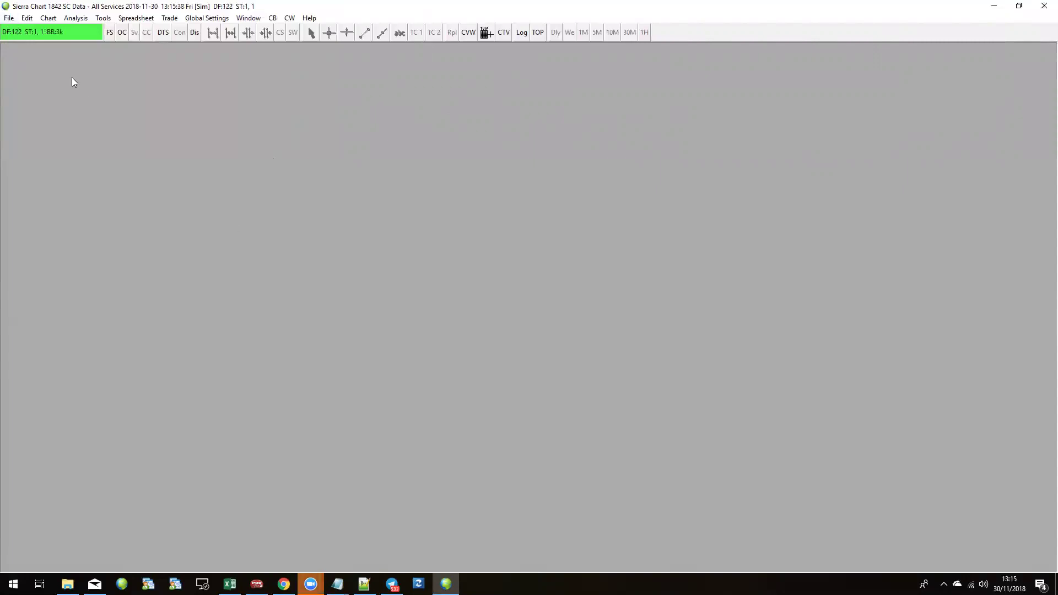
Find the GER30 German DAX Index among the CFD symbols, open its intraday chart and close the symbol finder
{"action": "left_click", "coordinate": [8, 18]}
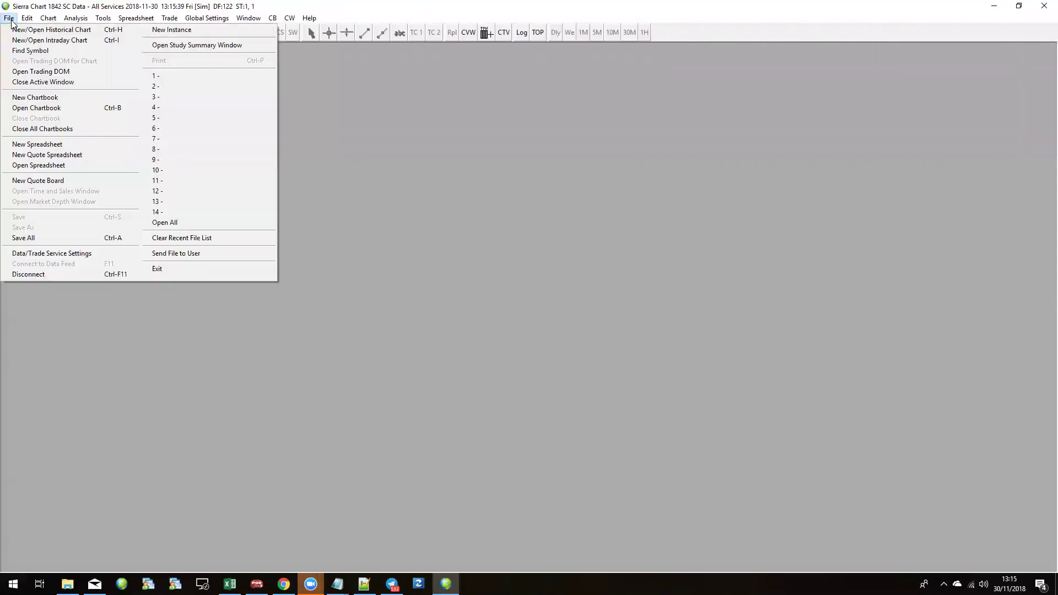
{"action": "left_click", "coordinate": [32, 50]}
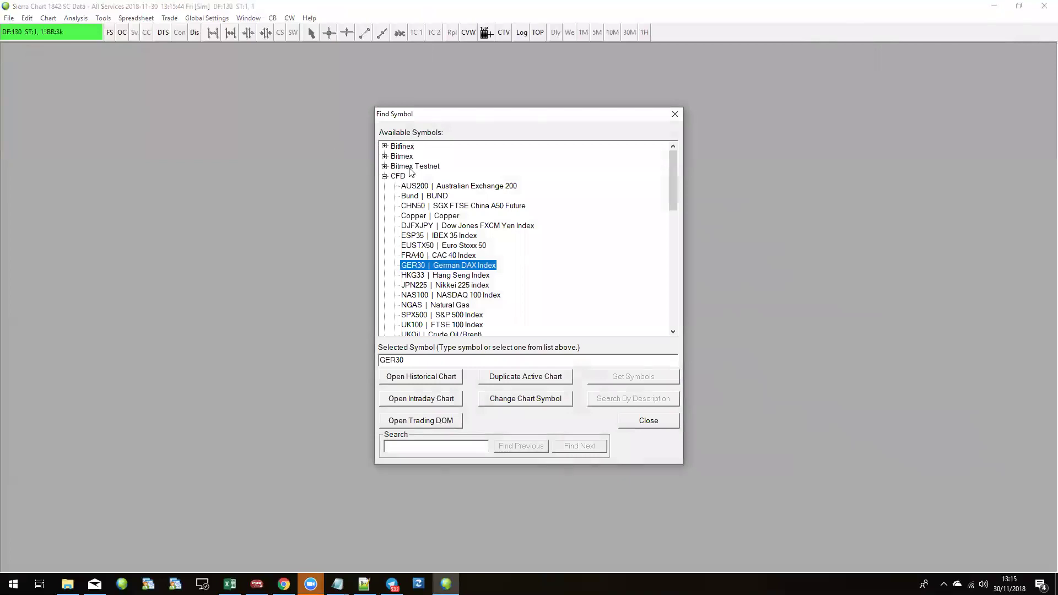
{"action": "left_click", "coordinate": [384, 176]}
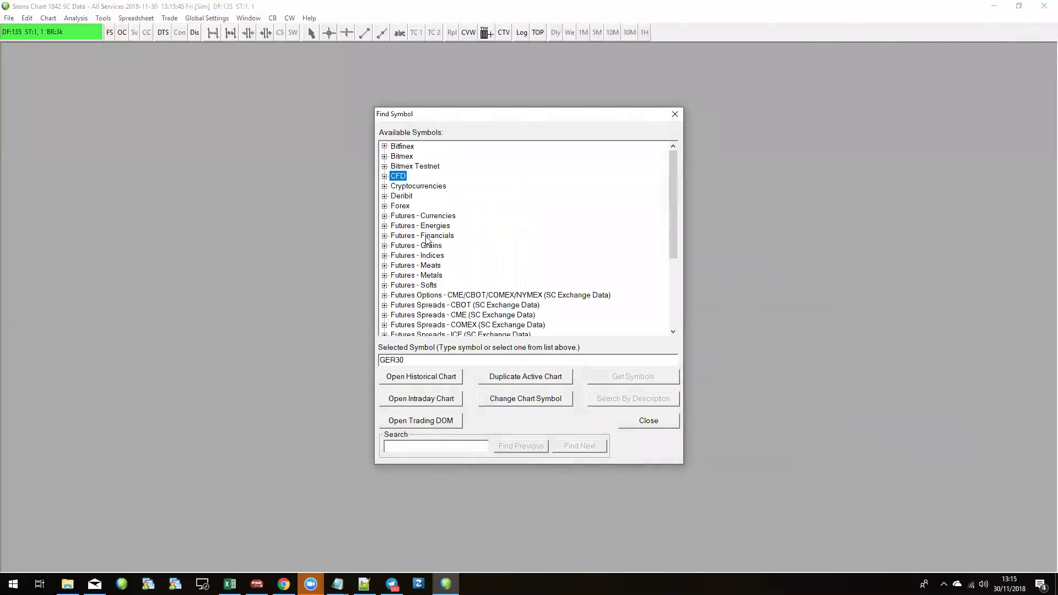
{"action": "left_click", "coordinate": [385, 177]}
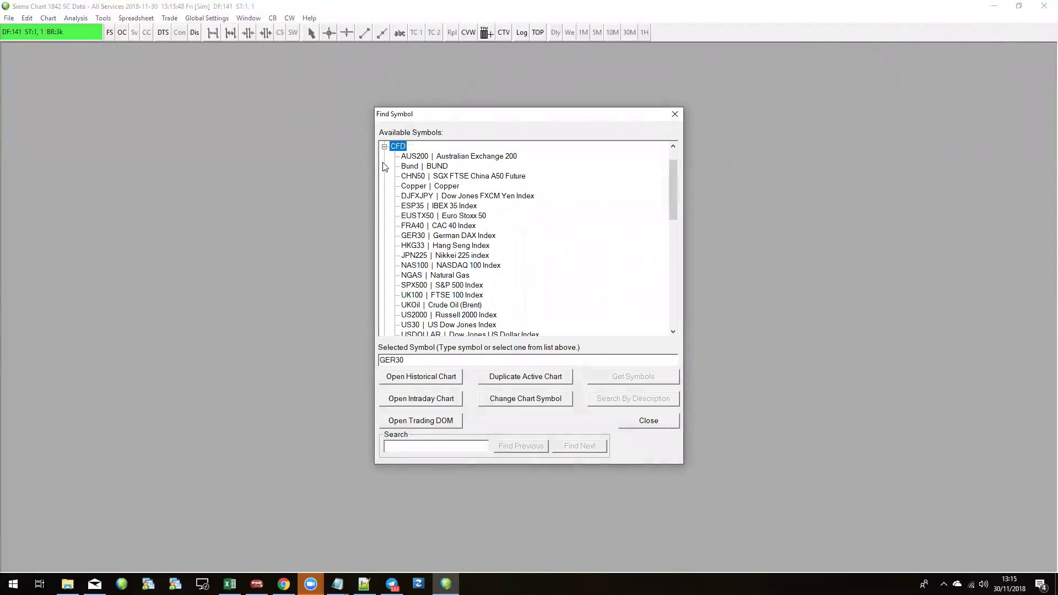
{"action": "left_click", "coordinate": [422, 235]}
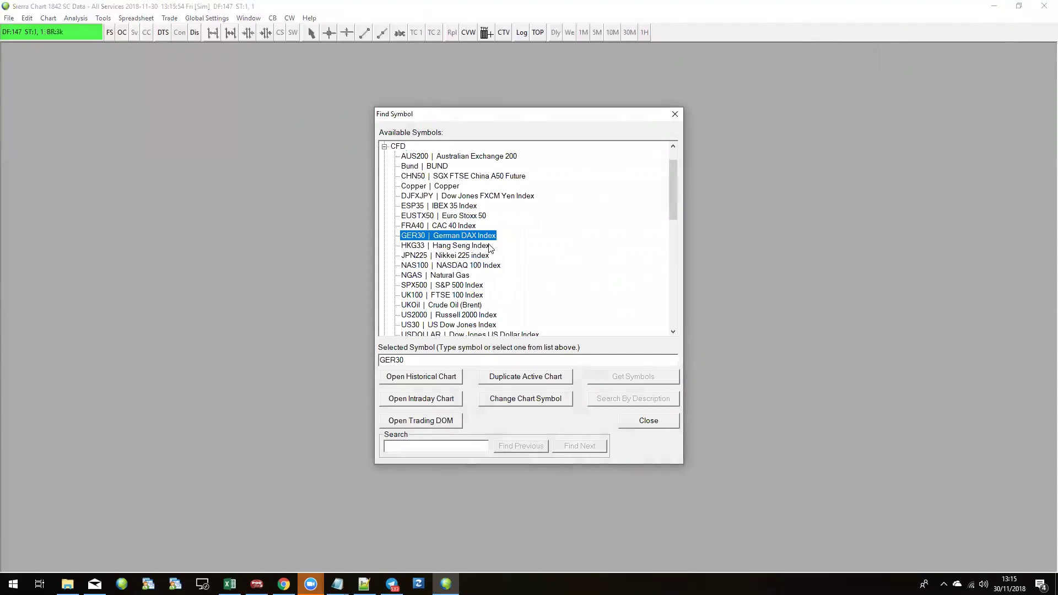
{"action": "left_click", "coordinate": [418, 400]}
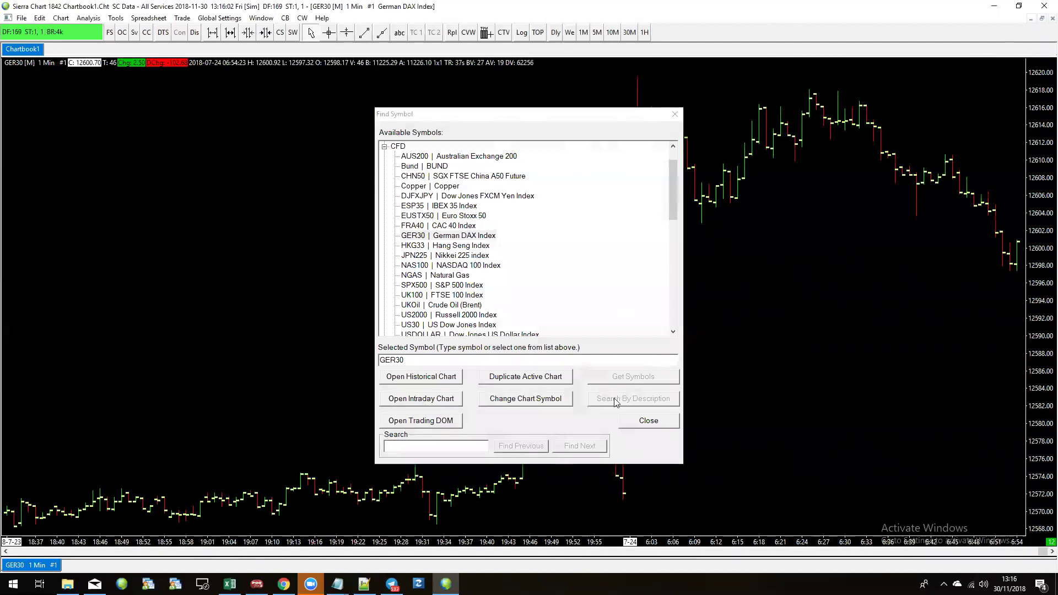
{"action": "left_click", "coordinate": [654, 422]}
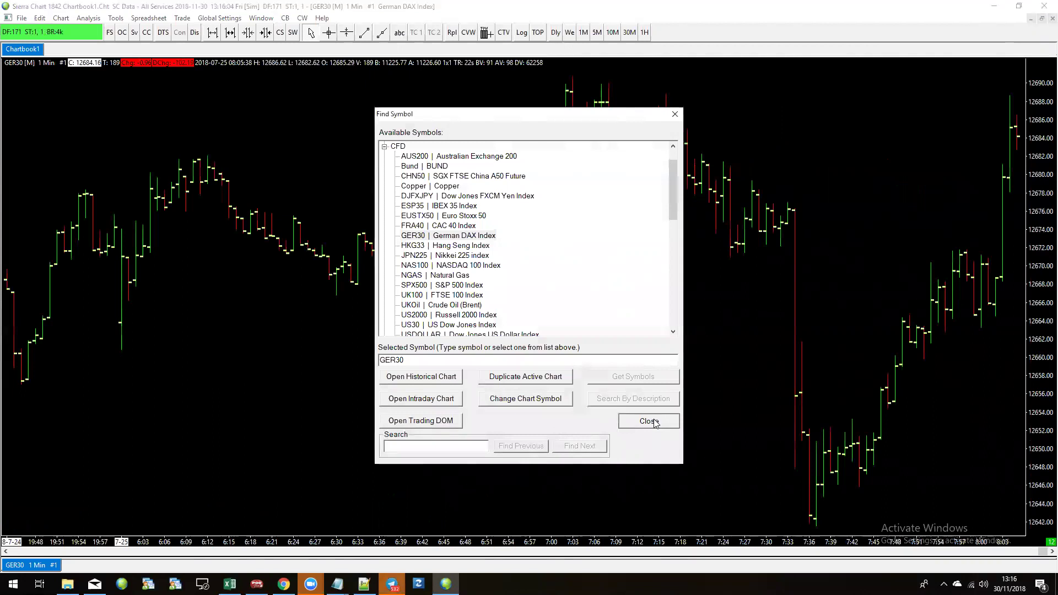
{"action": "left_click", "coordinate": [654, 422]}
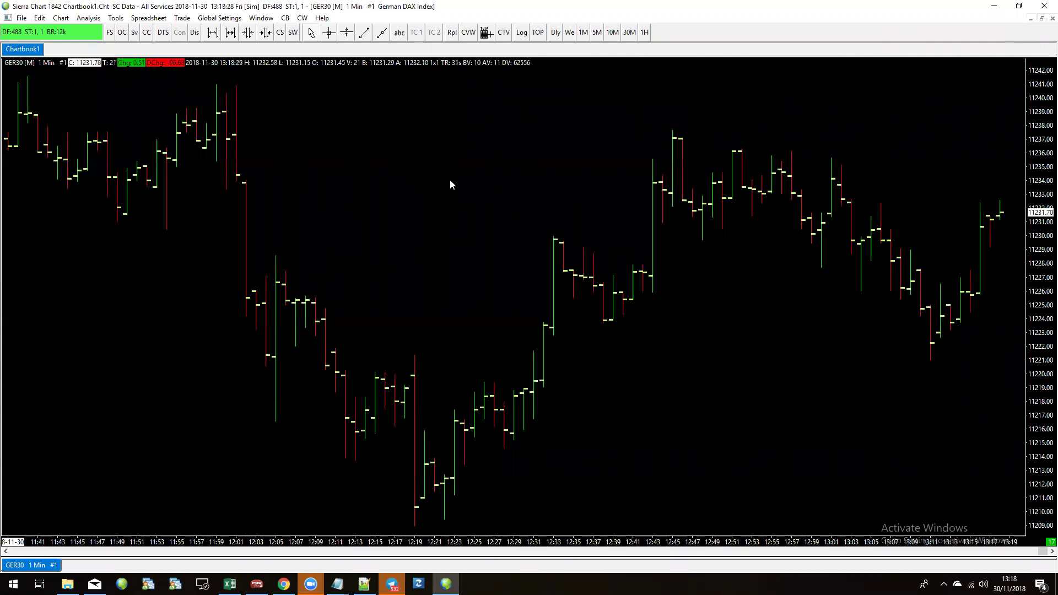
Set the scroll wheel to change chart spacing, with Shift scrolling the chart, in the general settings
{"action": "scroll", "coordinate": [424, 245], "scroll_direction": "up", "scroll_amount": 3}
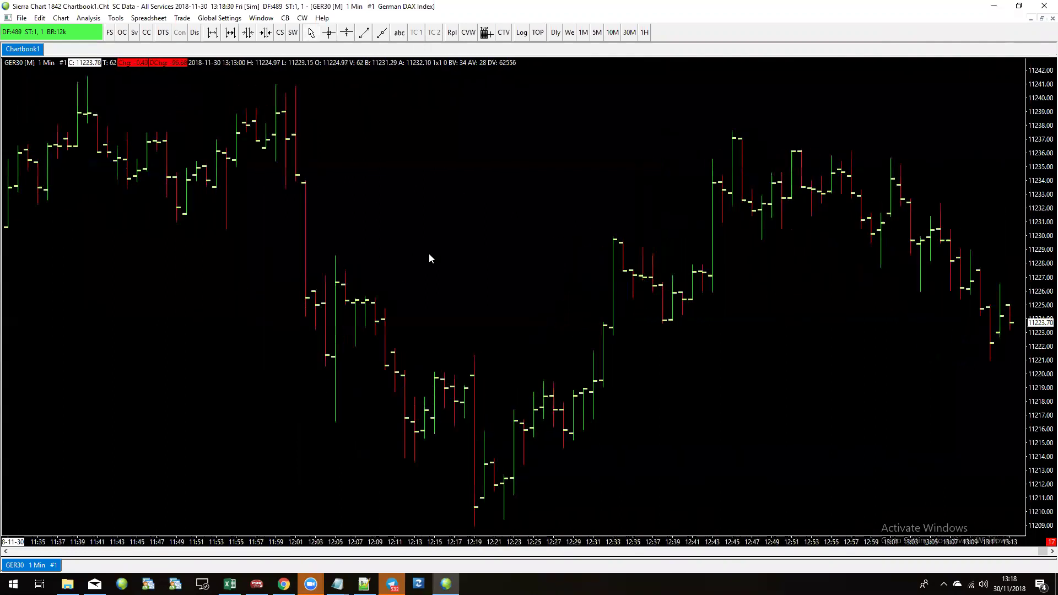
{"action": "scroll", "coordinate": [434, 259], "scroll_direction": "up", "scroll_amount": 3}
{"action": "scroll", "coordinate": [419, 240], "scroll_direction": "left", "scroll_amount": 1}
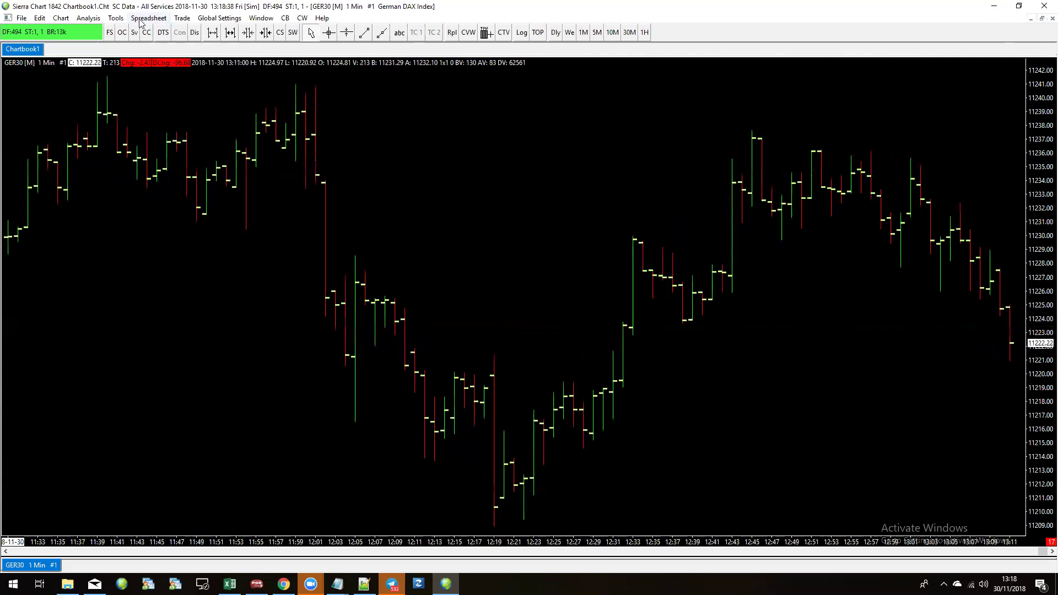
{"action": "left_click", "coordinate": [220, 20]}
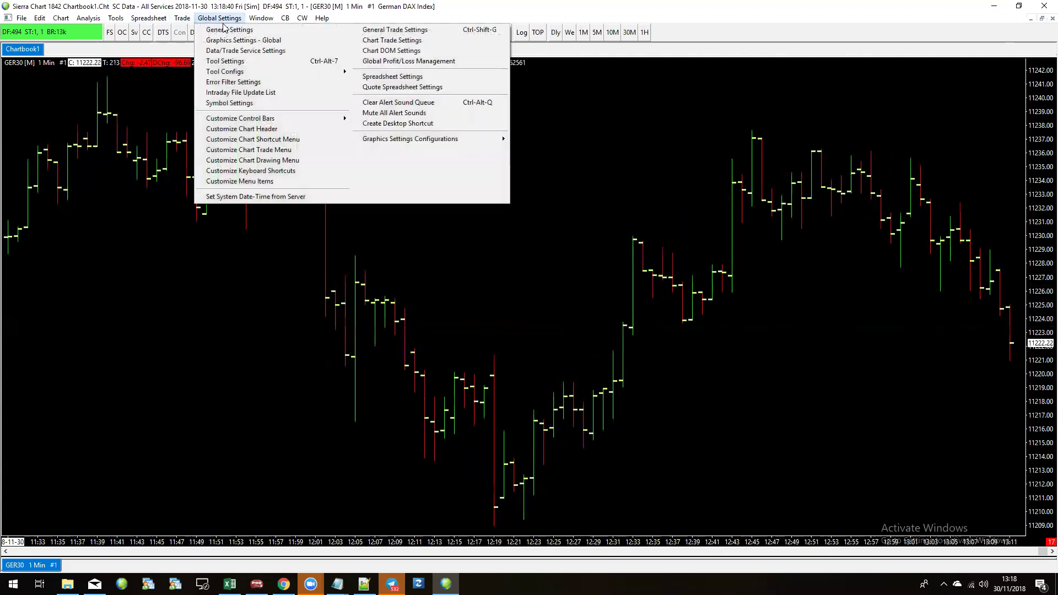
{"action": "left_click", "coordinate": [231, 31]}
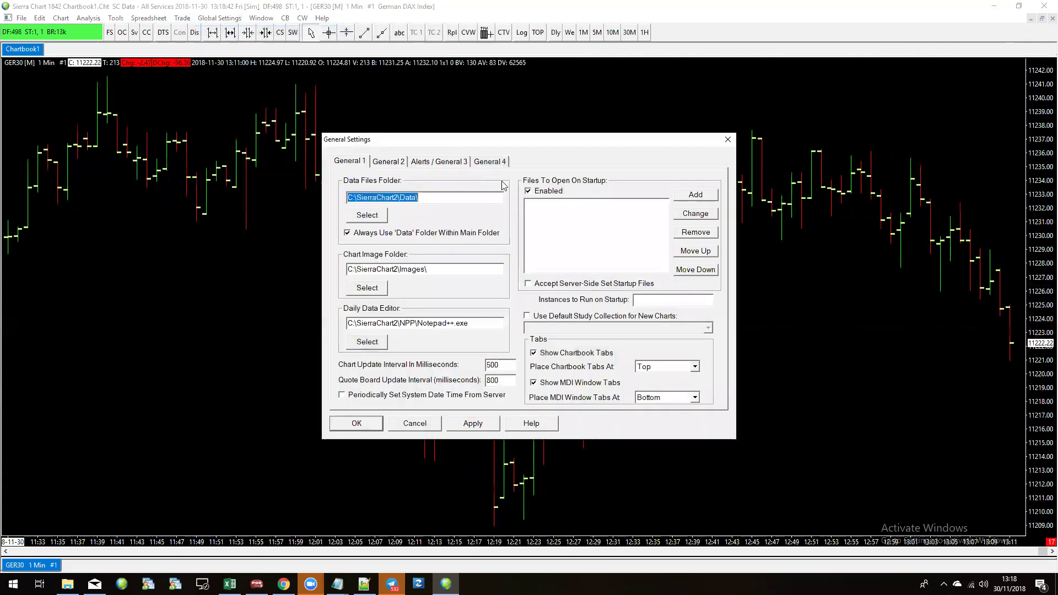
{"action": "left_click", "coordinate": [389, 162]}
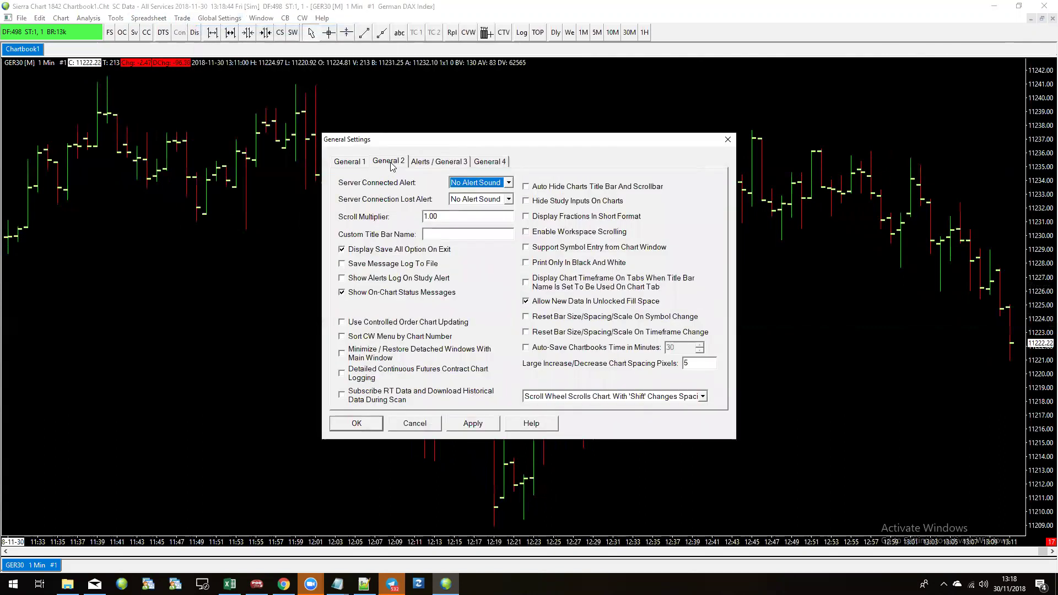
{"action": "left_click", "coordinate": [574, 396]}
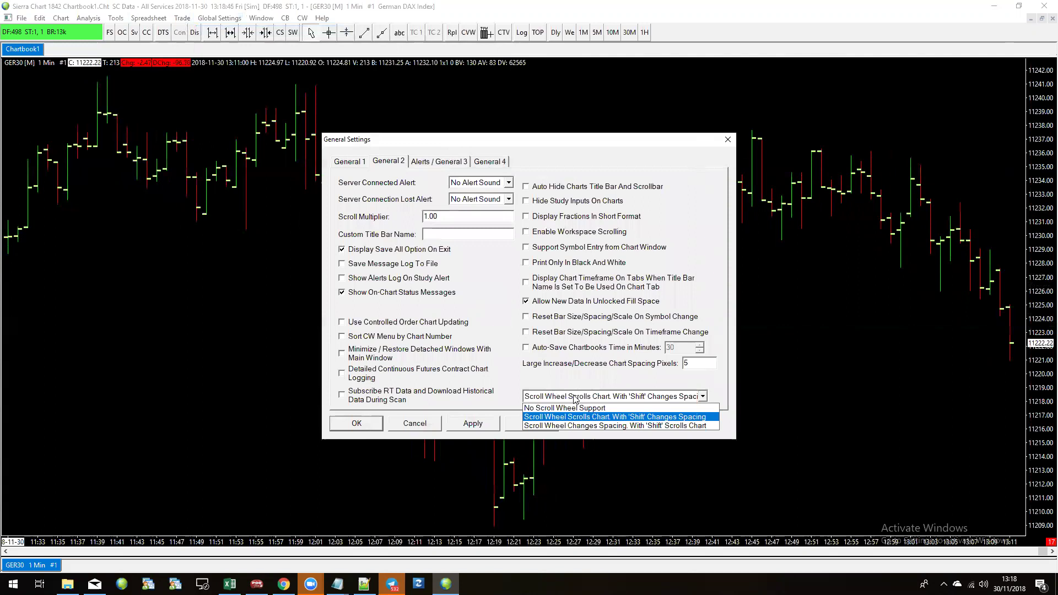
{"action": "left_click", "coordinate": [580, 425]}
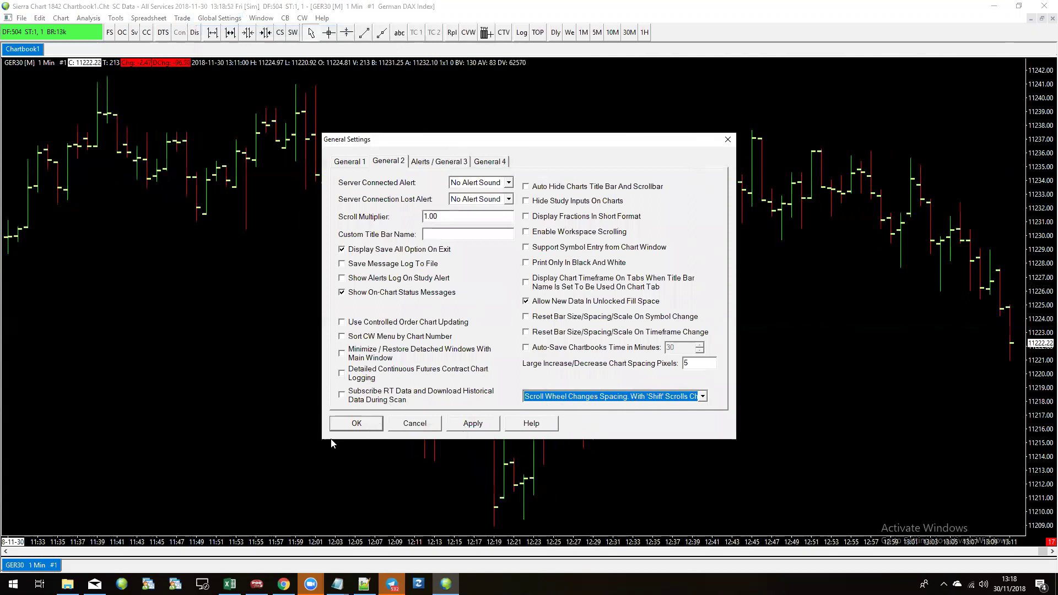
{"action": "left_click", "coordinate": [357, 422]}
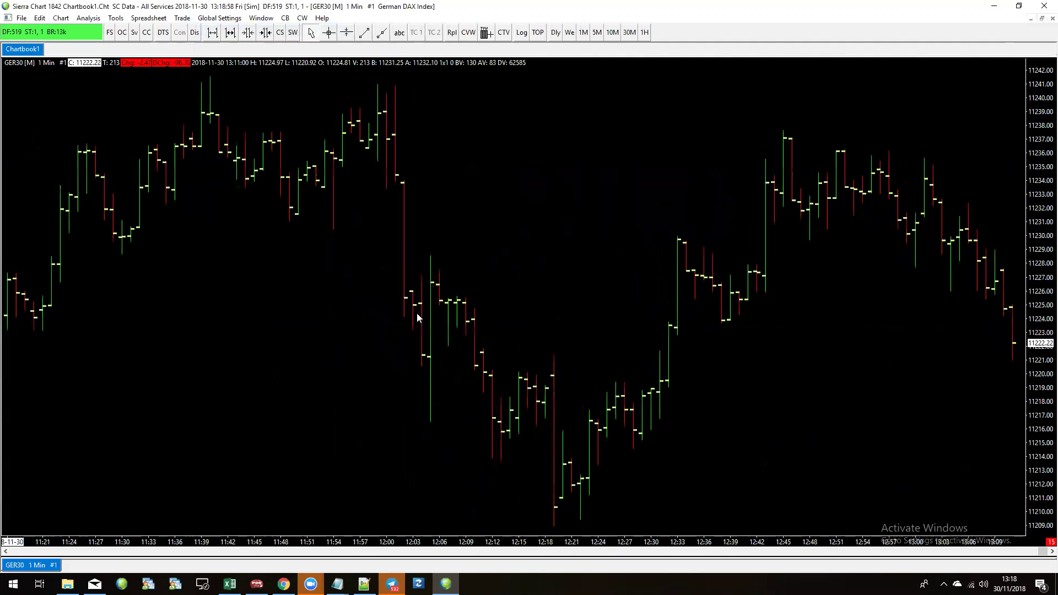
Change the GER30 chart's graph draw type to Candlestick Bars in its chart settings and apply it
{"action": "right_click", "coordinate": [366, 148]}
{"action": "left_click", "coordinate": [441, 255]}
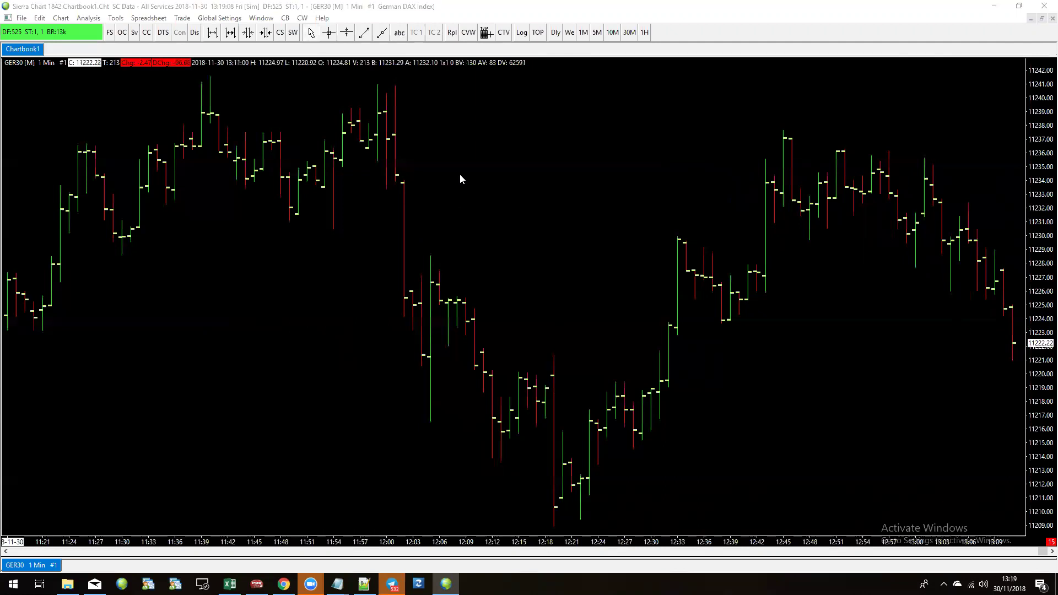
{"action": "key", "text": "F5"}
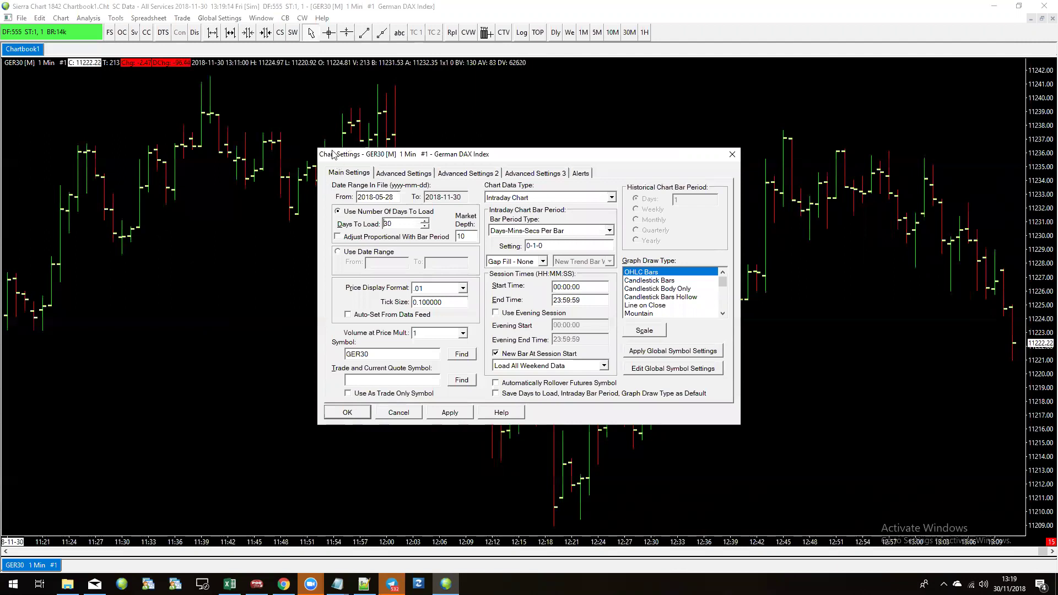
{"action": "left_click", "coordinate": [662, 280]}
{"action": "left_click", "coordinate": [457, 411]}
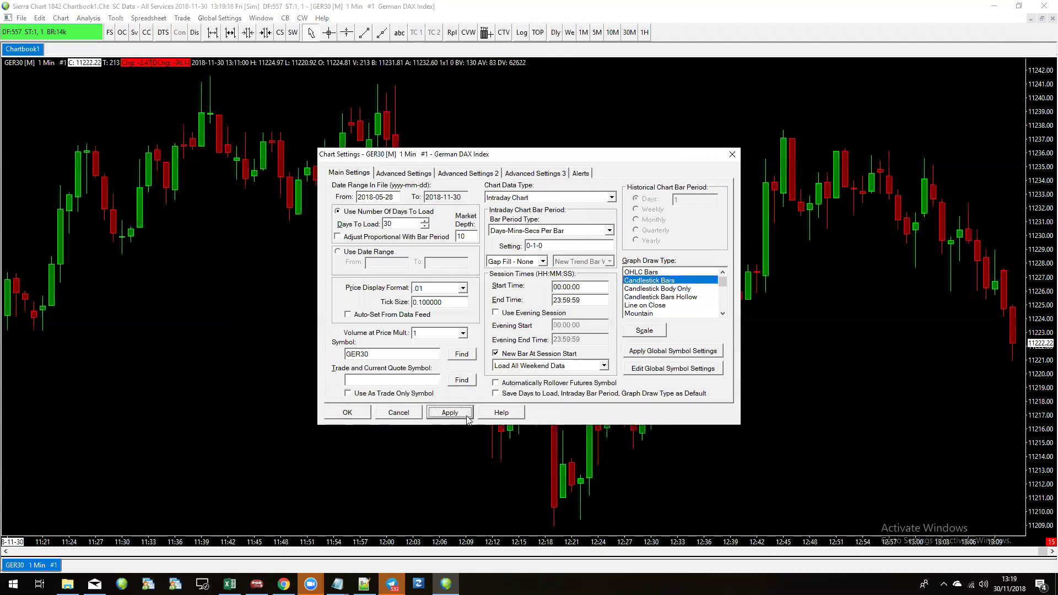
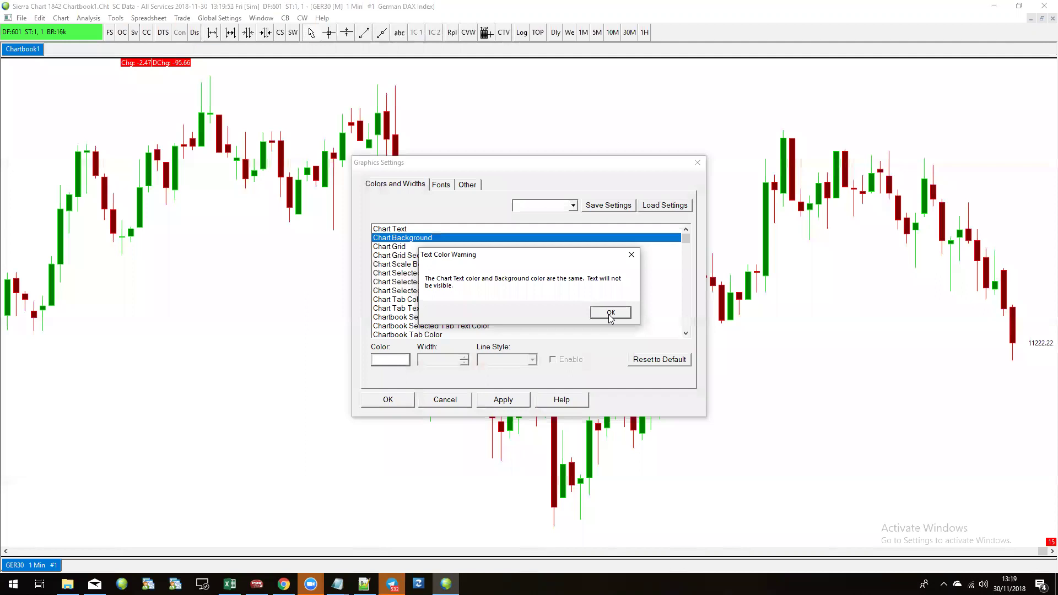
Dismiss the text color warning, set the Chart Text color to black and apply the graphics settings
{"action": "left_click", "coordinate": [611, 313]}
{"action": "left_click", "coordinate": [398, 229]}
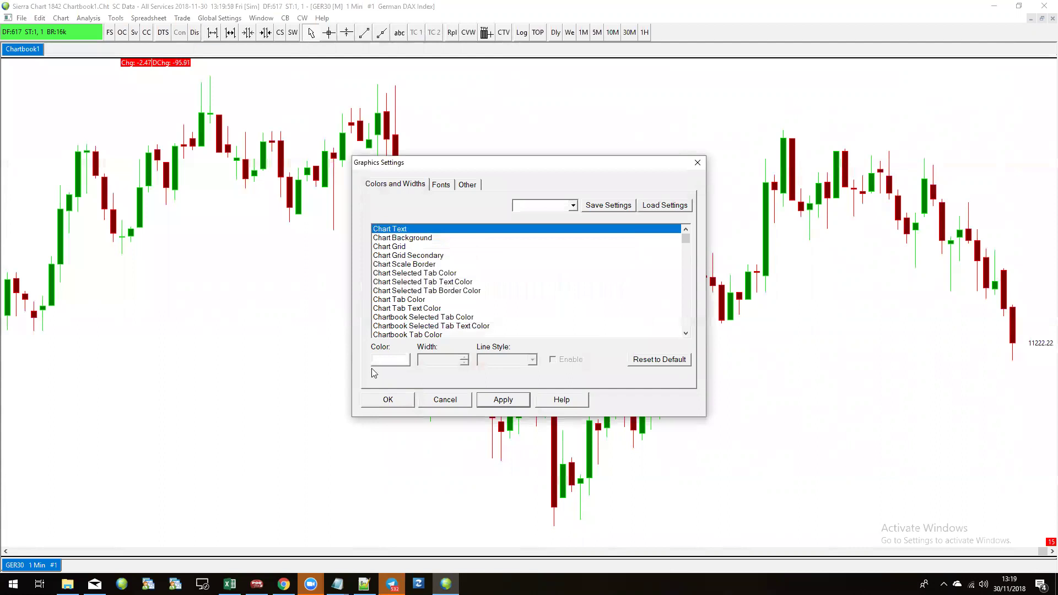
{"action": "left_click", "coordinate": [386, 361]}
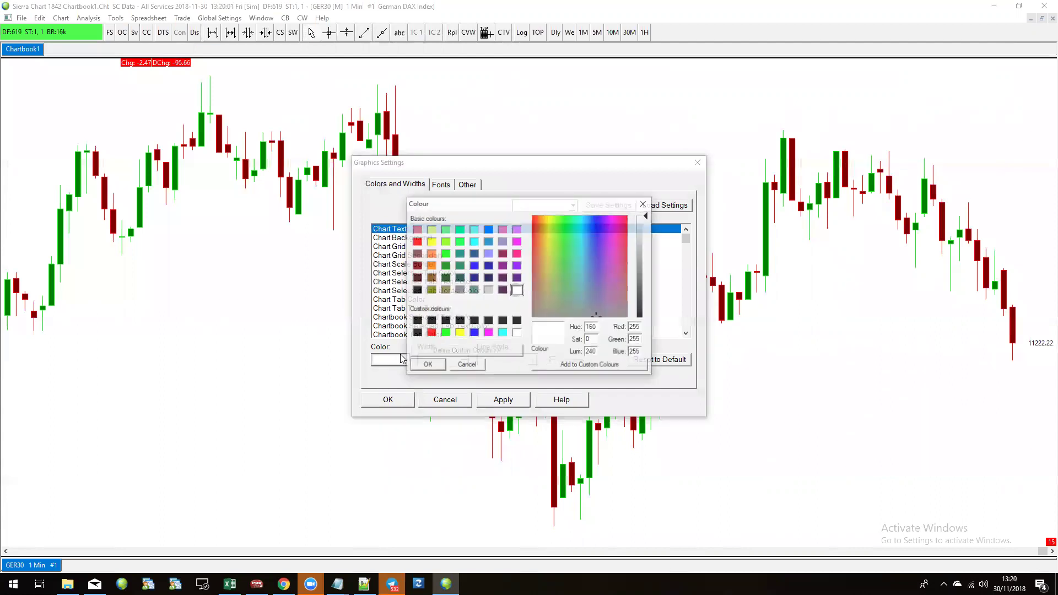
{"action": "left_click", "coordinate": [426, 365]}
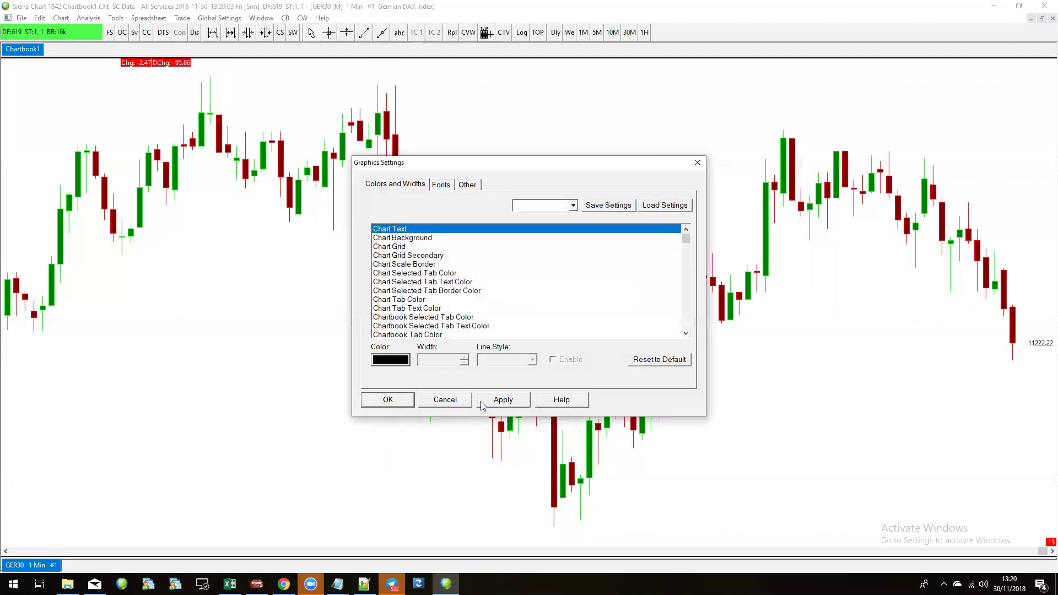
{"action": "left_click", "coordinate": [514, 404]}
{"action": "left_click", "coordinate": [380, 401]}
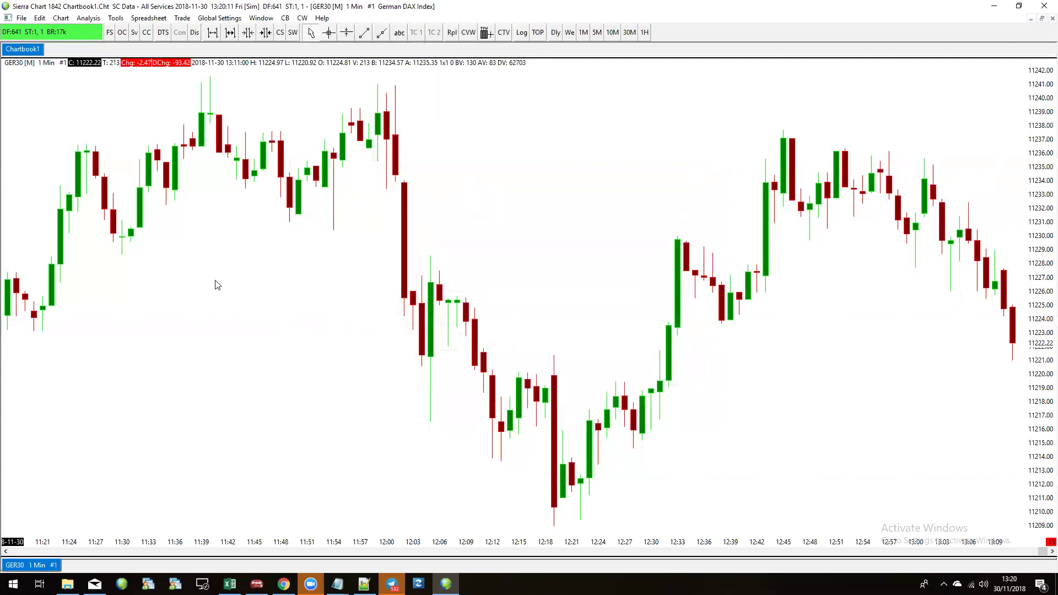
{"action": "right_click", "coordinate": [224, 231]}
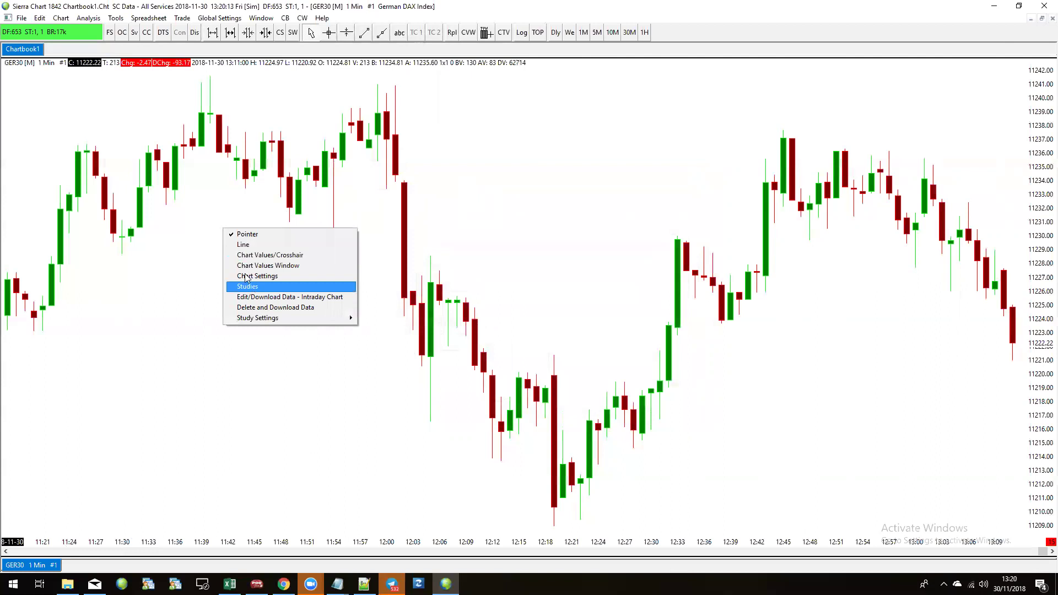
{"action": "left_click", "coordinate": [218, 18]}
{"action": "left_click", "coordinate": [224, 30]}
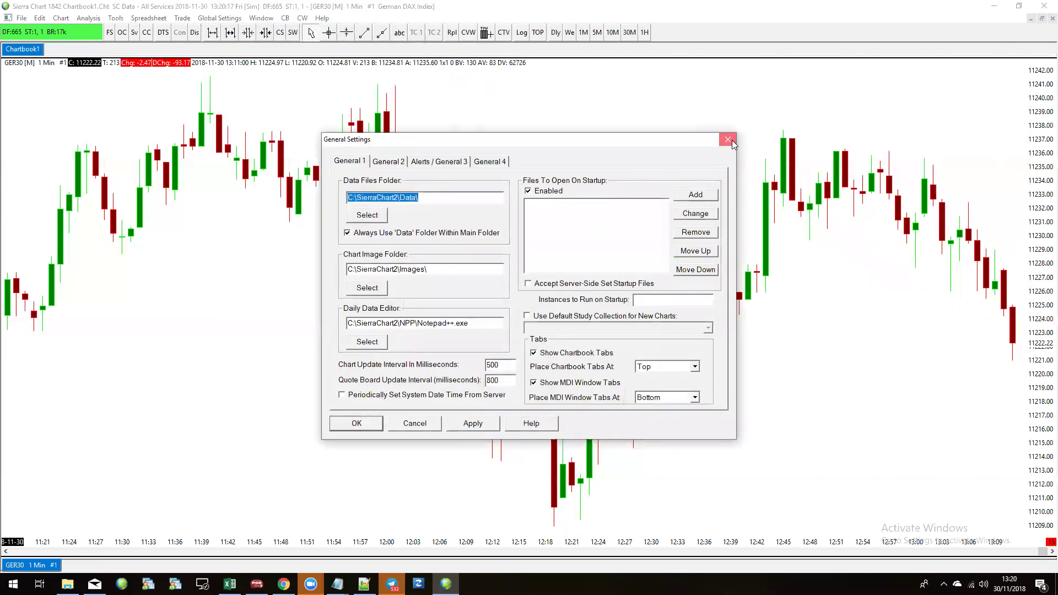
{"action": "left_click", "coordinate": [727, 139]}
Reopen the global graphics settings and examine the CandleStick Up and Down outline and fill colors
{"action": "left_click", "coordinate": [222, 19]}
{"action": "left_click", "coordinate": [241, 41]}
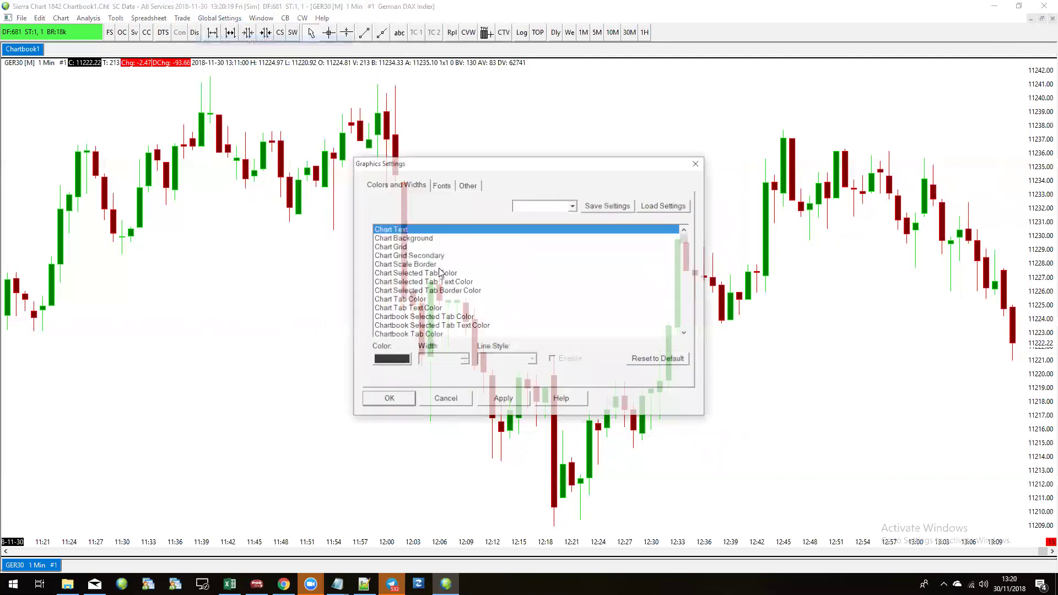
{"action": "scroll", "coordinate": [425, 314], "scroll_direction": "down", "scroll_amount": 5}
{"action": "scroll", "coordinate": [425, 314], "scroll_direction": "down", "scroll_amount": 1}
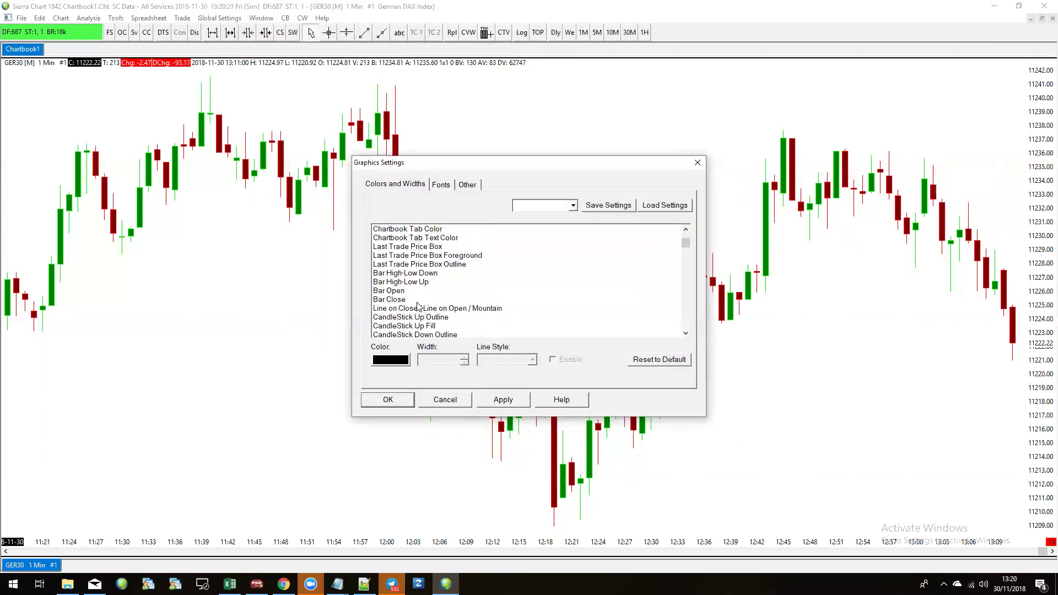
{"action": "scroll", "coordinate": [425, 297], "scroll_direction": "down", "scroll_amount": 1}
{"action": "left_click", "coordinate": [425, 291]}
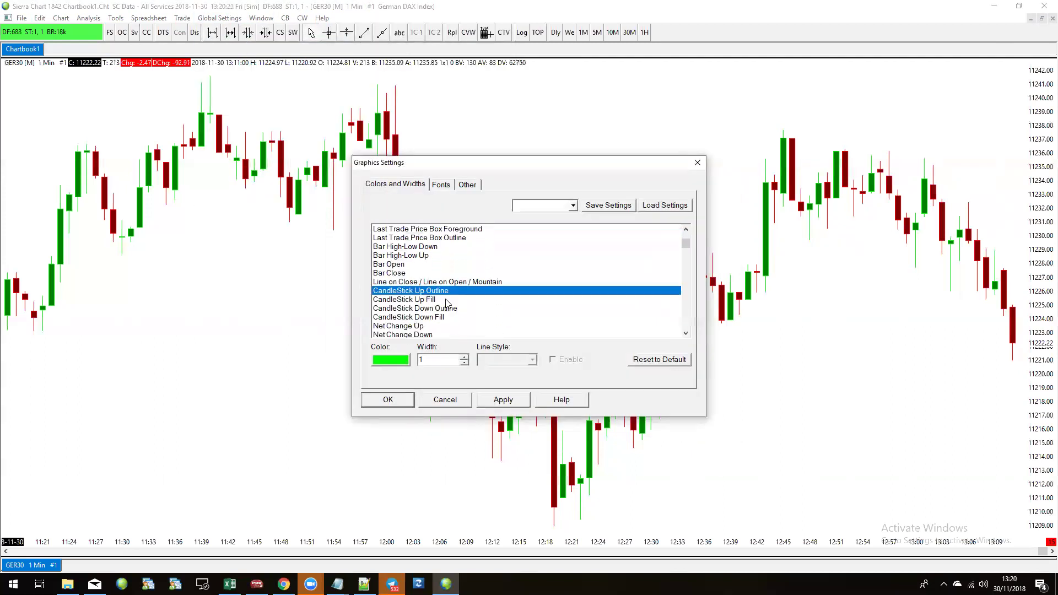
{"action": "left_click", "coordinate": [444, 300]}
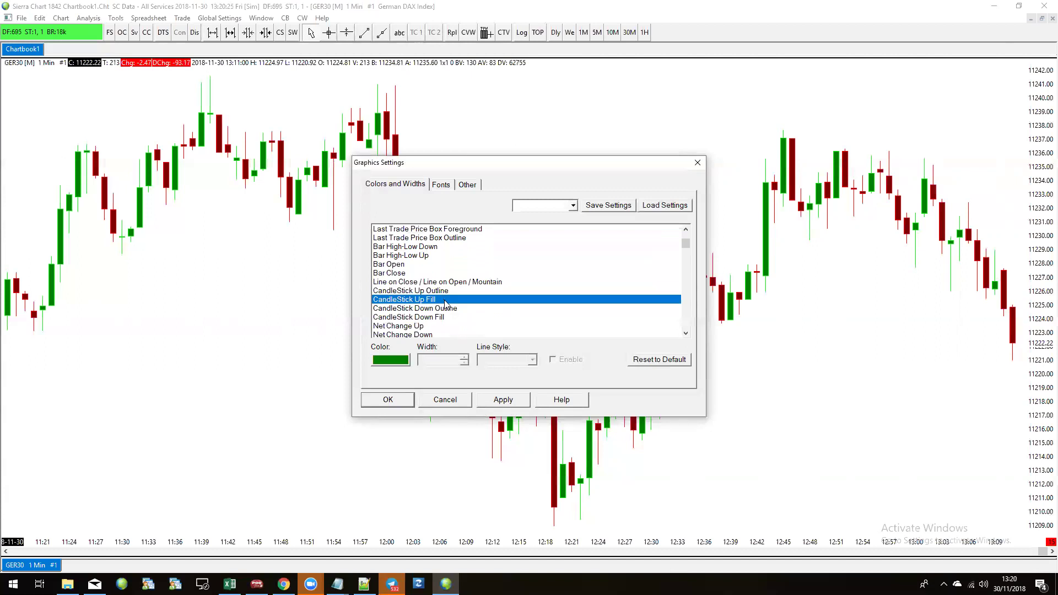
{"action": "left_click", "coordinate": [436, 310]}
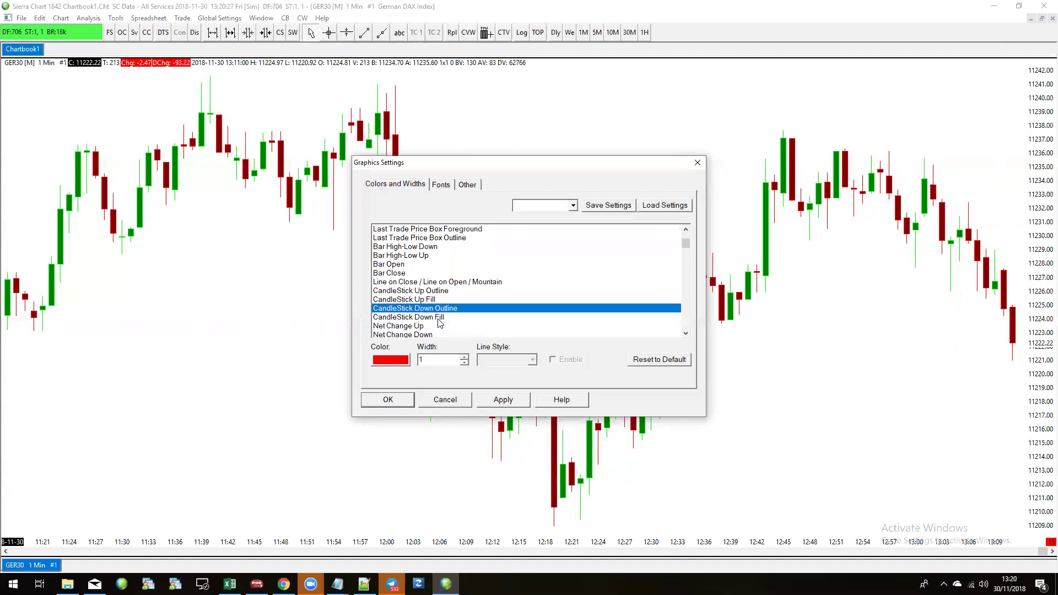
{"action": "left_click", "coordinate": [442, 318]}
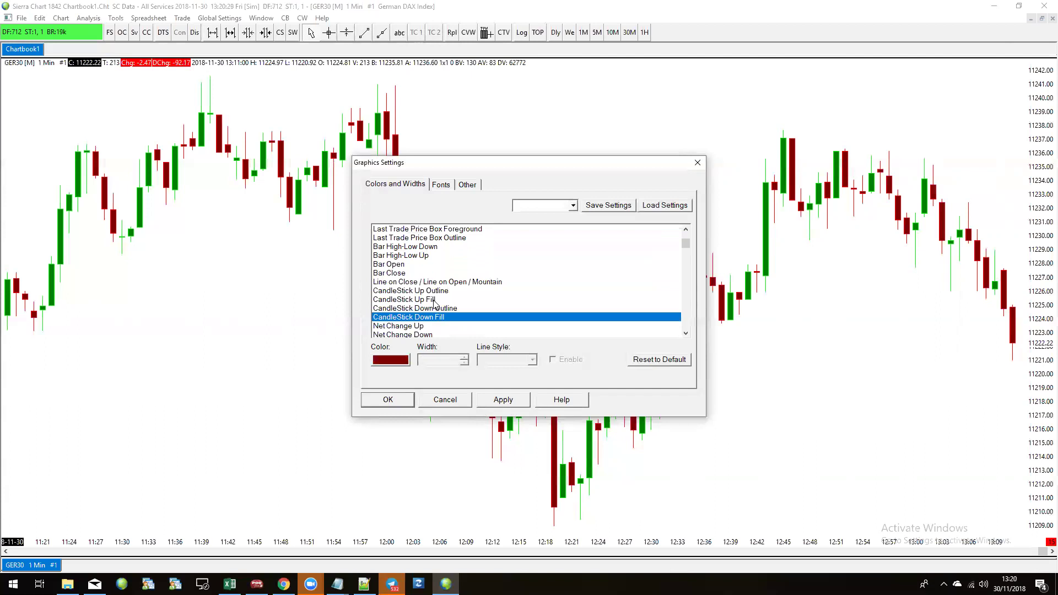
Set both the CandleStick Up Outline and CandleStick Down Outline colors to black
{"action": "left_click", "coordinate": [444, 291]}
{"action": "left_click", "coordinate": [392, 359]}
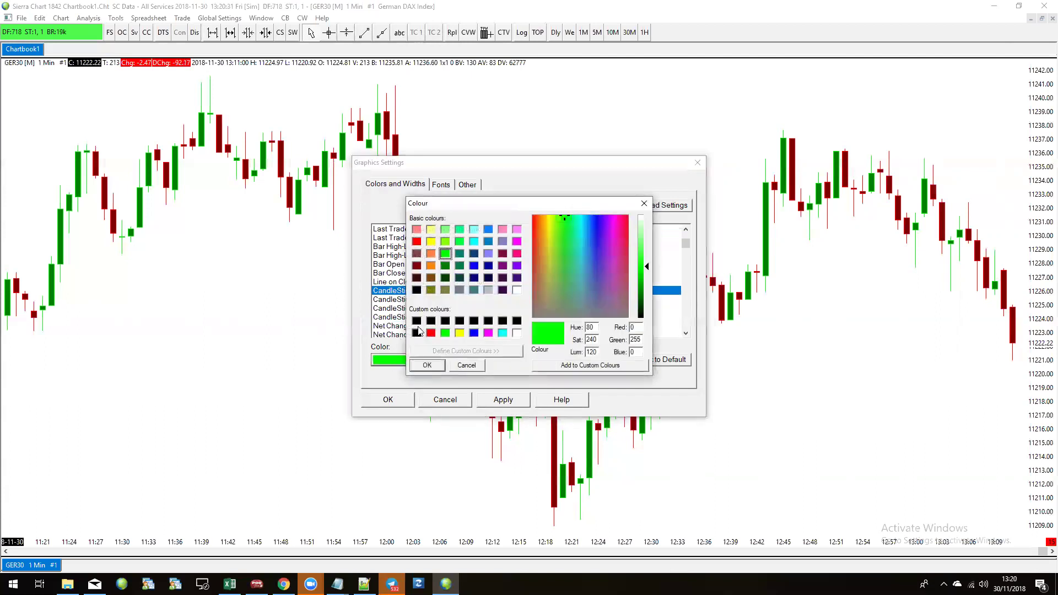
{"action": "left_click", "coordinate": [416, 290]}
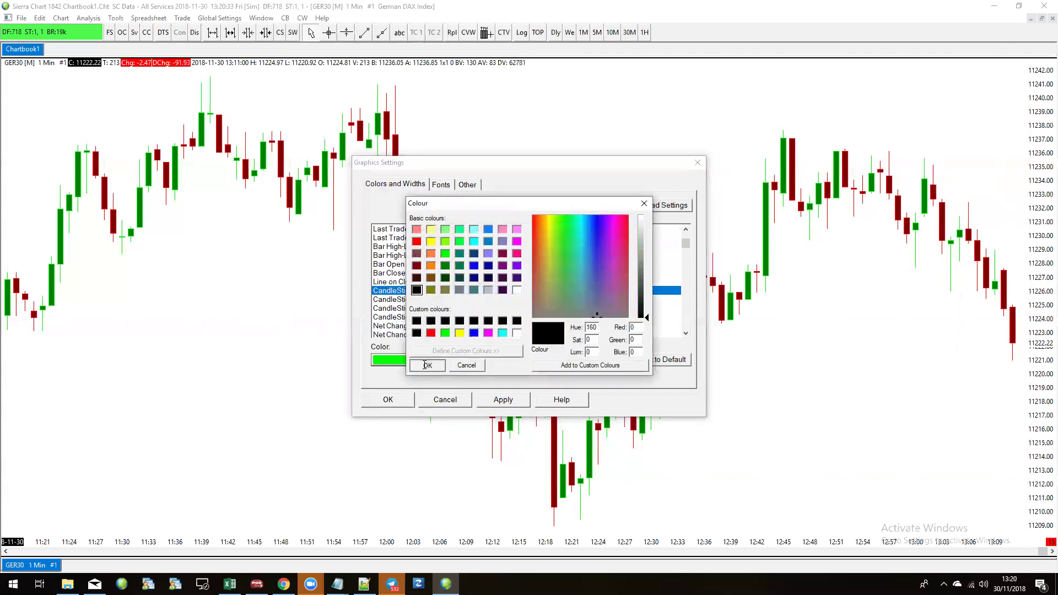
{"action": "left_click", "coordinate": [426, 365]}
{"action": "left_click", "coordinate": [429, 309]}
{"action": "left_click", "coordinate": [393, 360]}
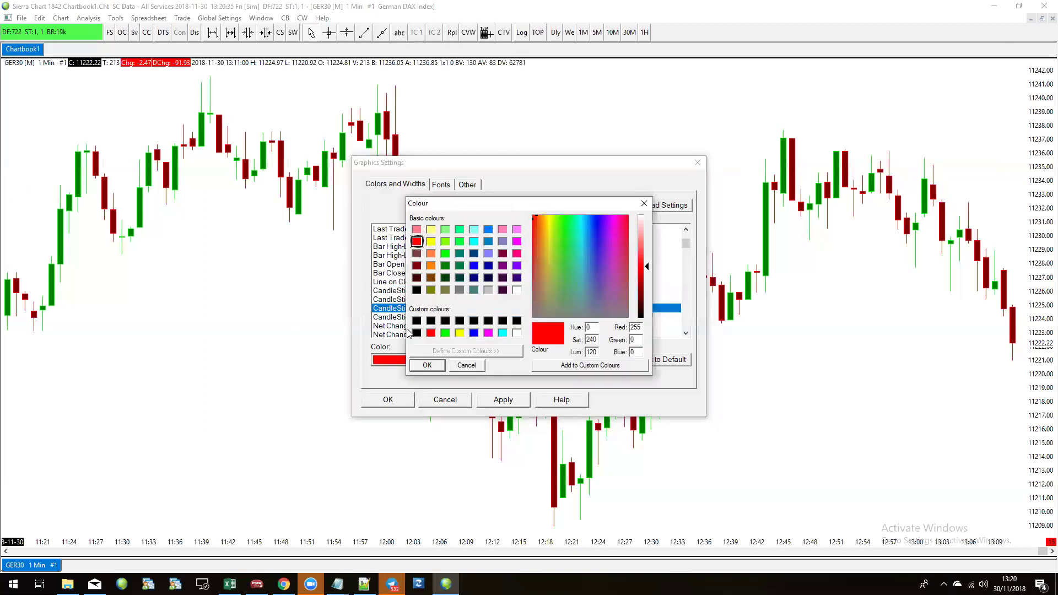
{"action": "left_click", "coordinate": [417, 290]}
{"action": "left_click", "coordinate": [428, 366]}
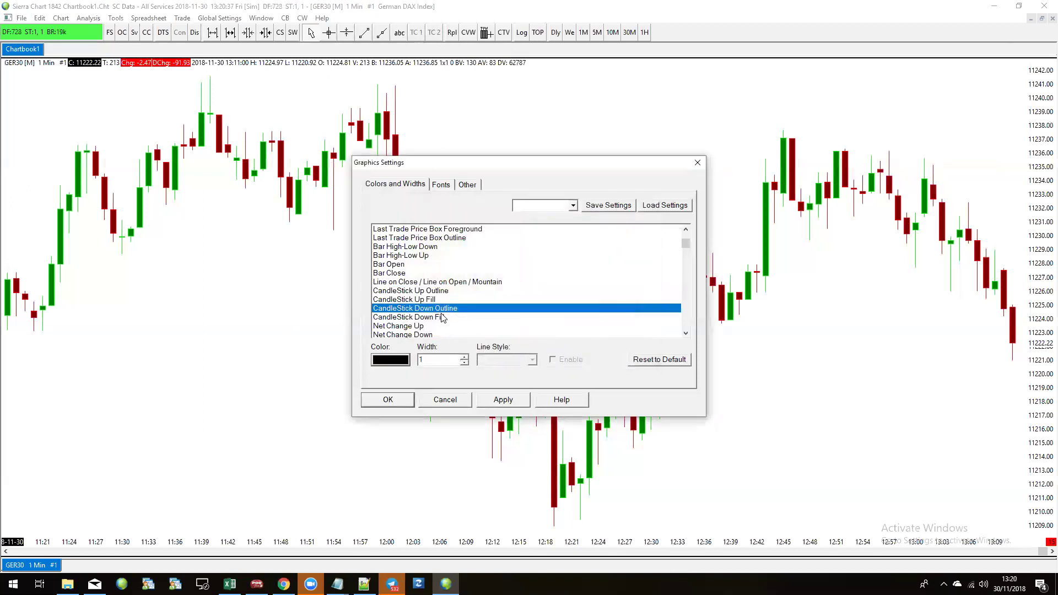
Set the CandleStick Up Fill to a very light blue with RGB 221, 221, 255
{"action": "left_click", "coordinate": [426, 299]}
{"action": "left_click", "coordinate": [390, 361]}
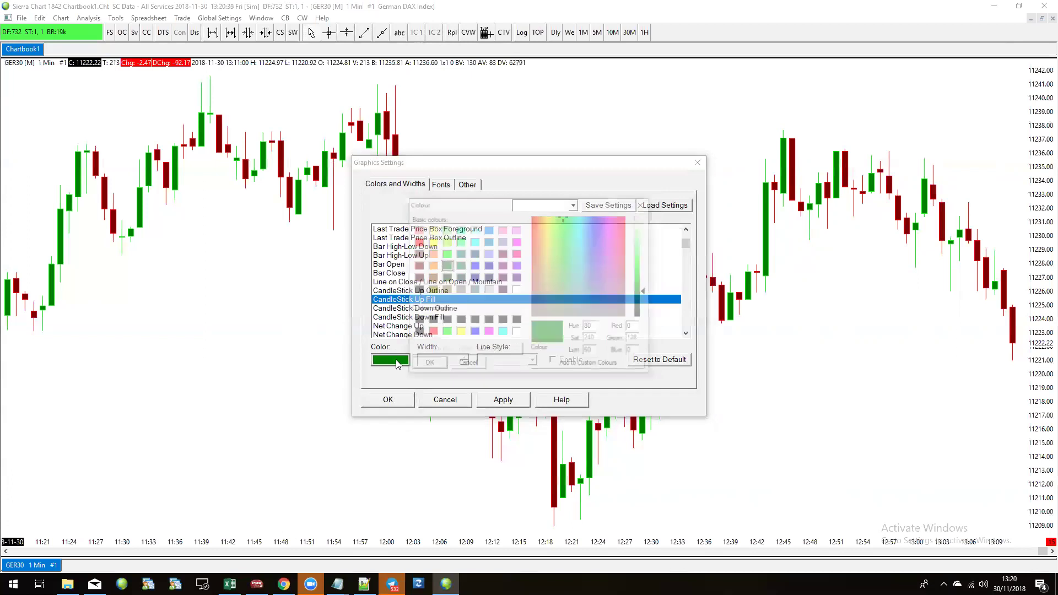
{"action": "left_click", "coordinate": [517, 290]}
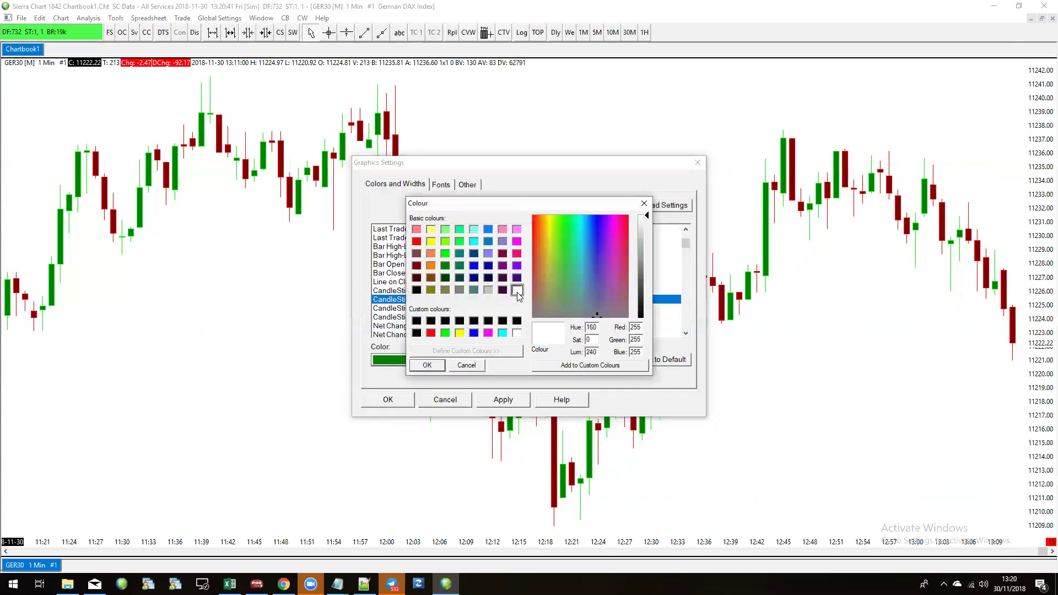
{"action": "left_click", "coordinate": [474, 265]}
{"action": "left_click_drag", "start_coordinate": [649, 255], "coordinate": [649, 226]}
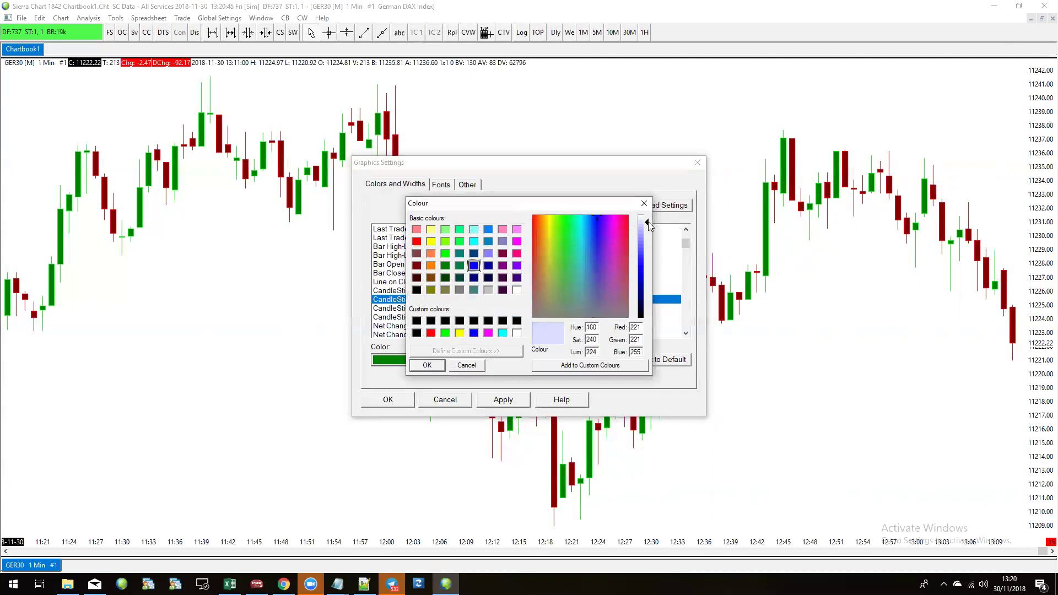
{"action": "left_click", "coordinate": [427, 365]}
Set the CandleStick Down Fill to a lighter red with RGB 255, 66, 66, and apply the graphics settings
{"action": "left_click", "coordinate": [418, 318]}
{"action": "left_click", "coordinate": [398, 361]}
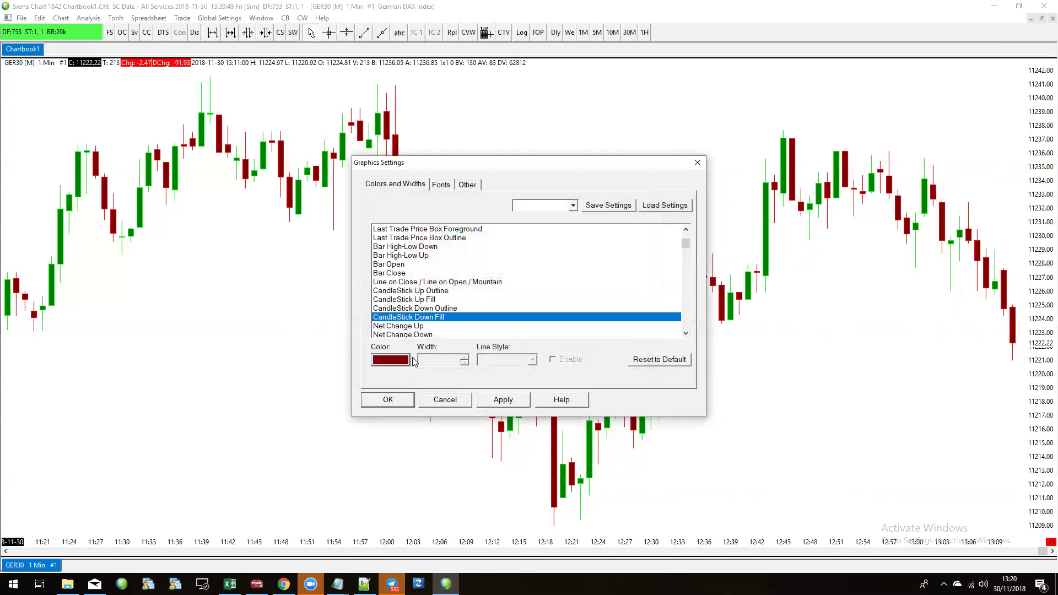
{"action": "left_click", "coordinate": [416, 242]}
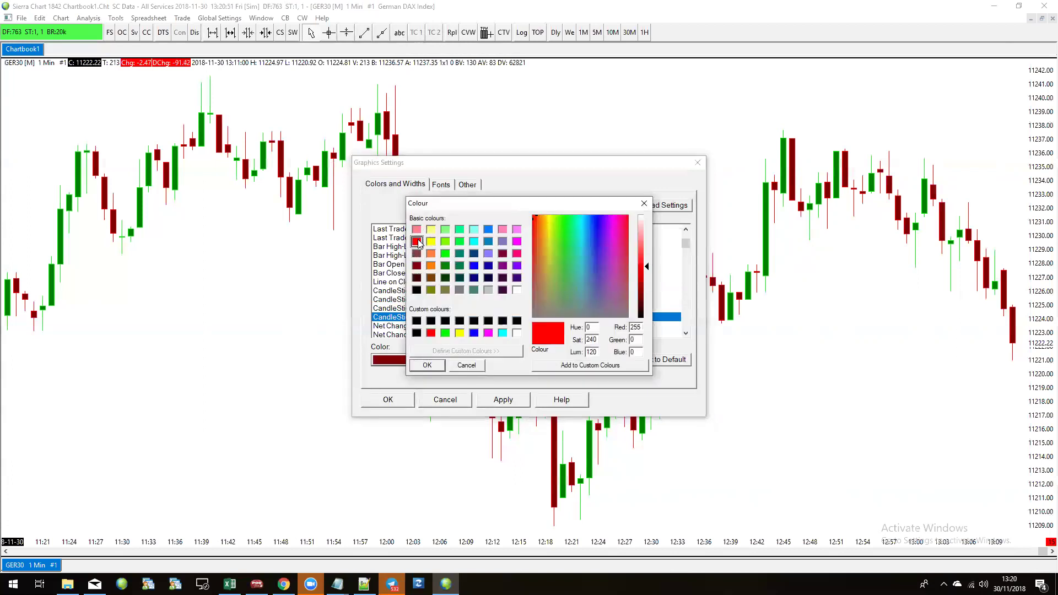
{"action": "mouse_move", "coordinate": [648, 266]}
{"action": "left_mouse_down"}
{"action": "mouse_move", "coordinate": [648, 245]}
{"action": "mouse_move", "coordinate": [649, 257]}
{"action": "left_mouse_up"}
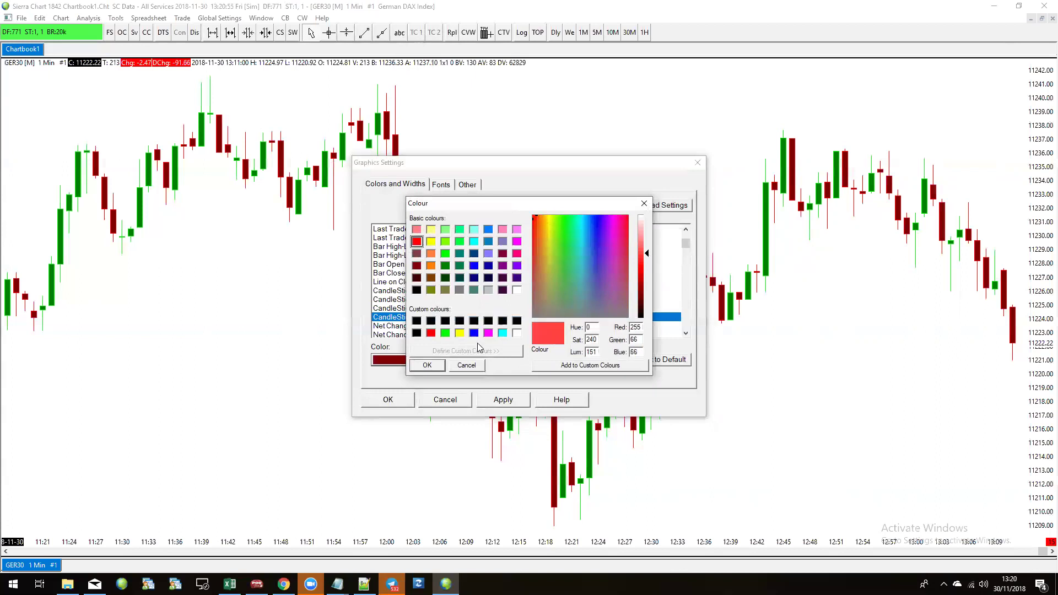
{"action": "left_click", "coordinate": [427, 364]}
{"action": "left_click", "coordinate": [490, 400]}
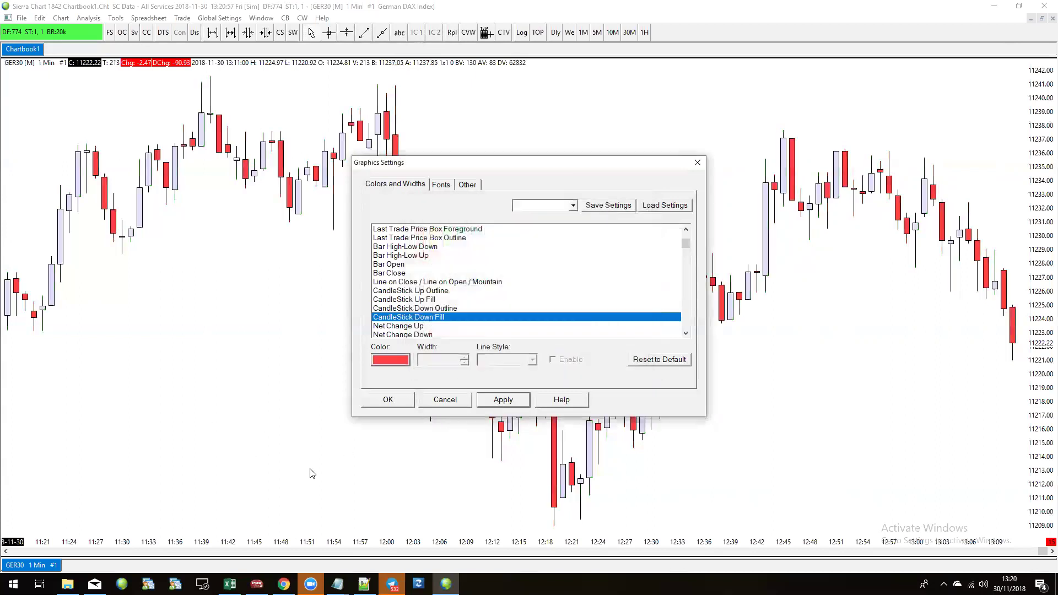
{"action": "left_click", "coordinate": [388, 400]}
Change the GER30 chart's bar period to 2 minutes
{"action": "scroll", "coordinate": [441, 309], "scroll_direction": "down", "scroll_amount": 5}
{"action": "scroll", "coordinate": [435, 311], "scroll_direction": "up", "scroll_amount": 3}
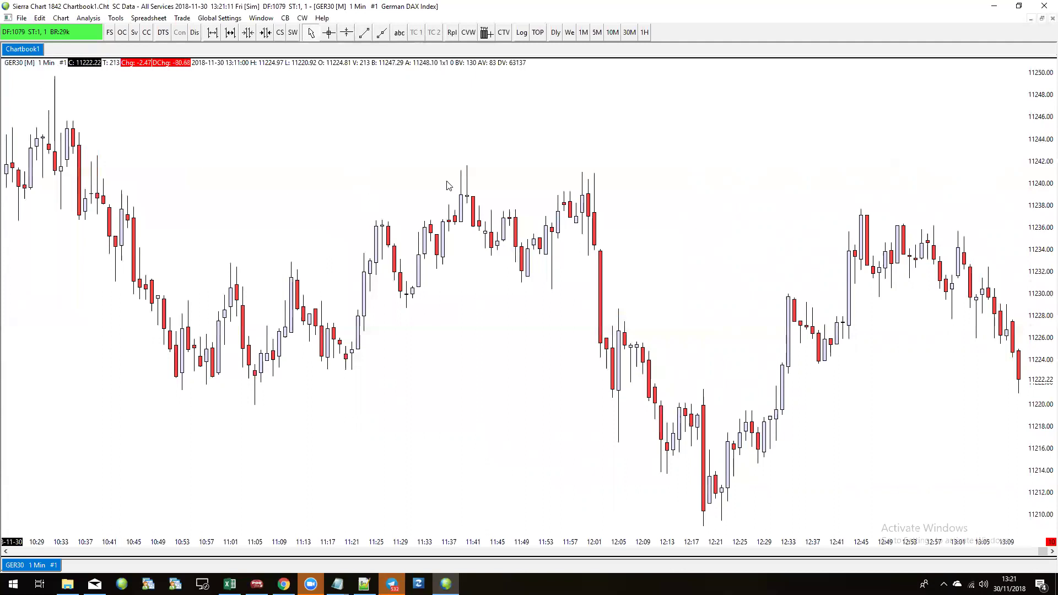
{"action": "type", "text": "2"}
{"action": "key", "text": "Return"}
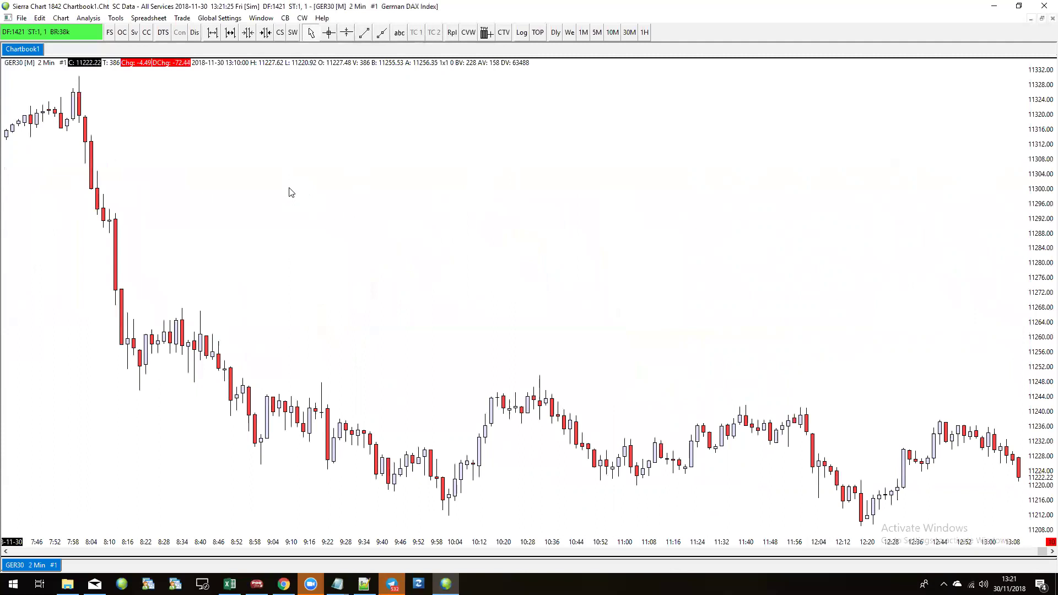
{"action": "scroll", "coordinate": [476, 296], "scroll_direction": "up", "scroll_amount": 5}
{"action": "scroll", "coordinate": [563, 227], "scroll_direction": "down", "scroll_amount": 5}
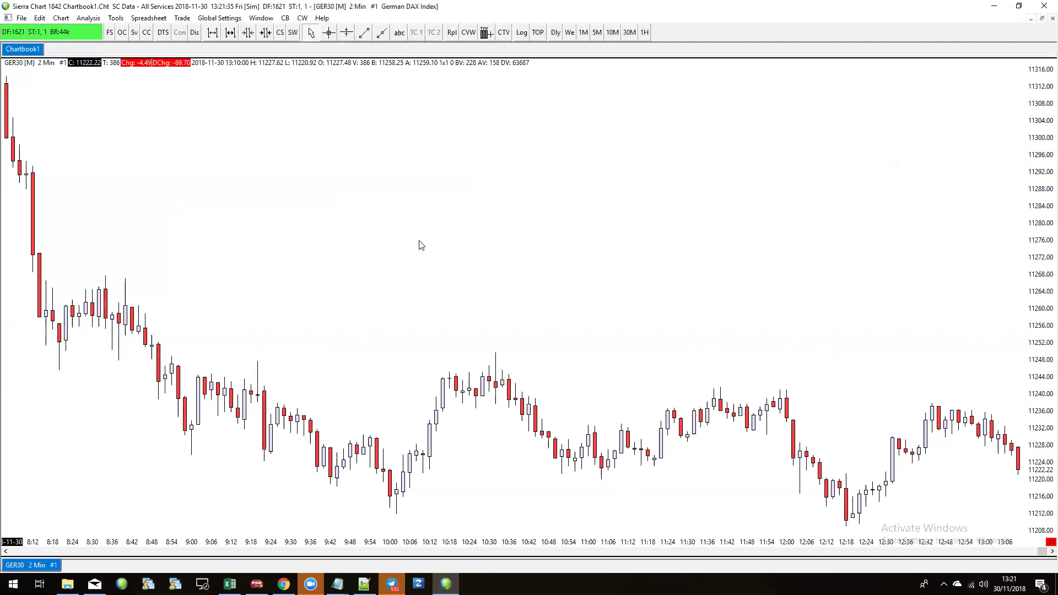
{"action": "scroll", "coordinate": [419, 243], "scroll_direction": "down", "scroll_amount": 3}
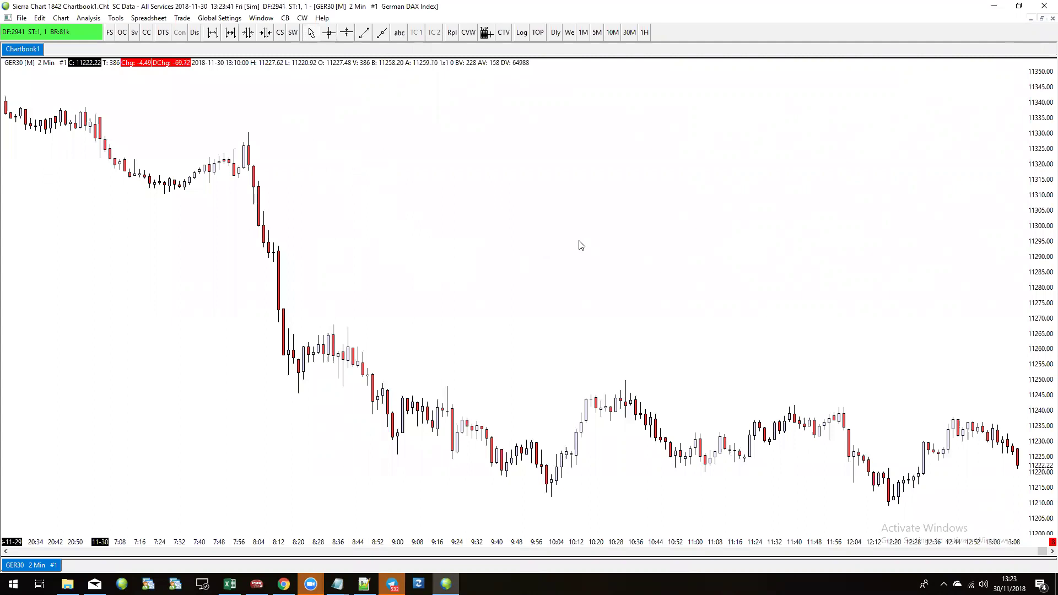
In the tool settings, set After Single Tool Use Change To to Hand and enable Support Vertical Scaling/Movement With Hand Tool
{"action": "left_click", "coordinate": [210, 20]}
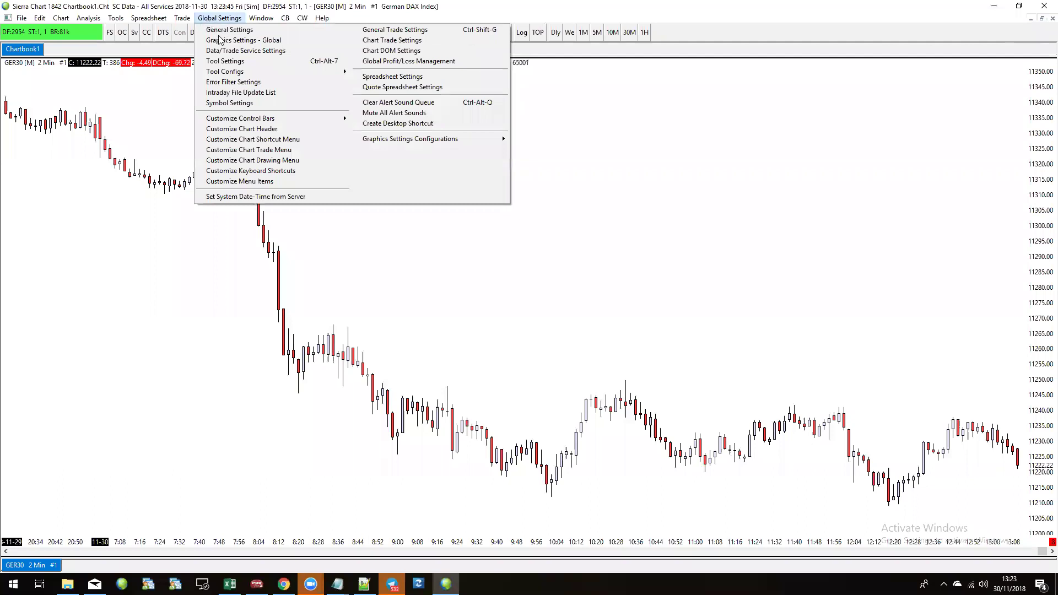
{"action": "left_click", "coordinate": [226, 63]}
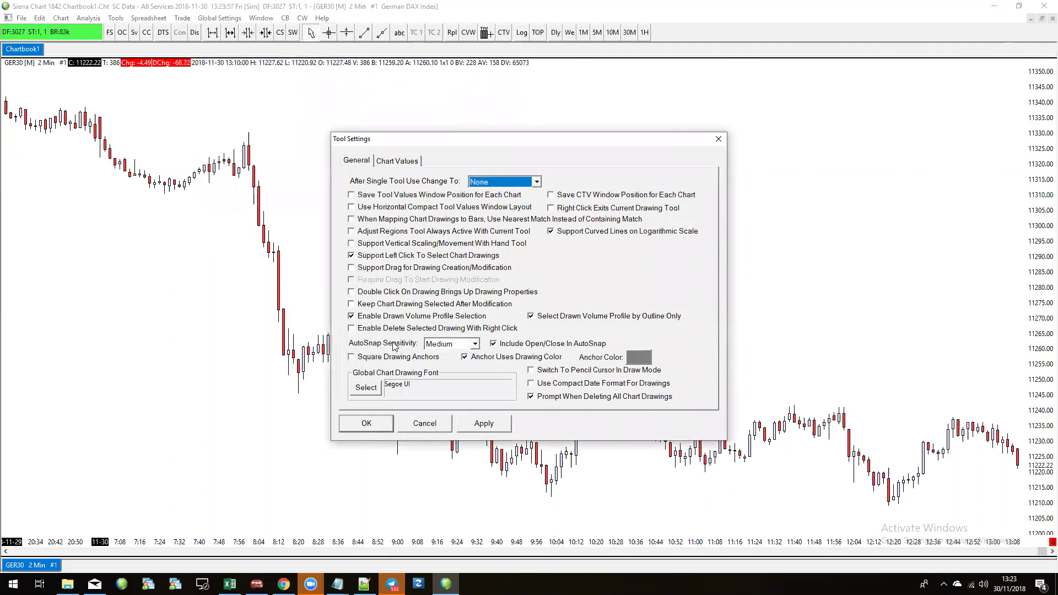
{"action": "left_click", "coordinate": [494, 184]}
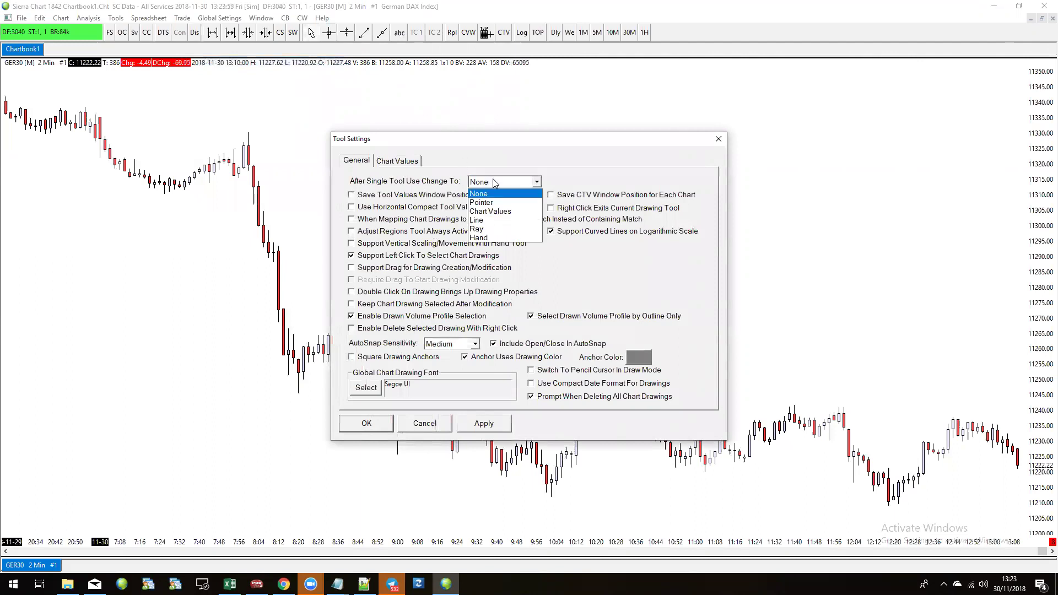
{"action": "left_click", "coordinate": [489, 238]}
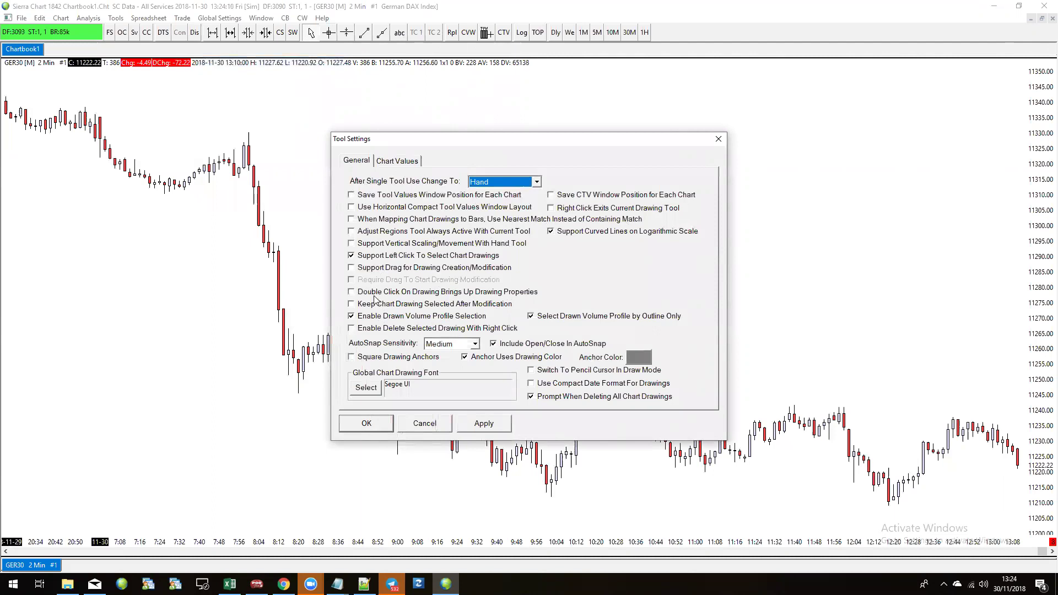
{"action": "left_click", "coordinate": [384, 246]}
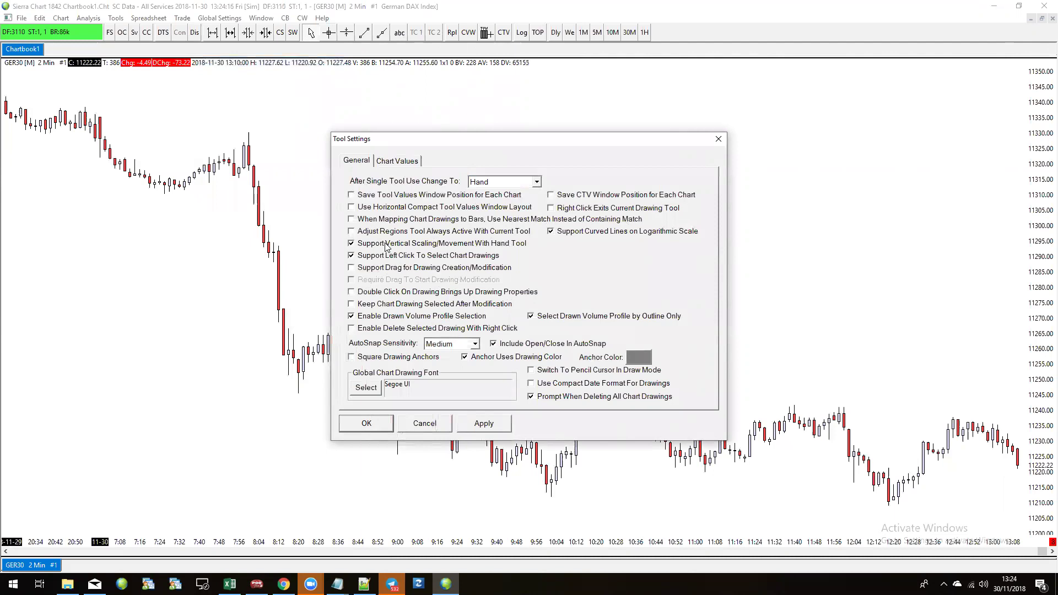
In the Chart Values tool settings, enable Always On When Chart Values Tool Selected and confirm the settings
{"action": "left_click", "coordinate": [385, 163]}
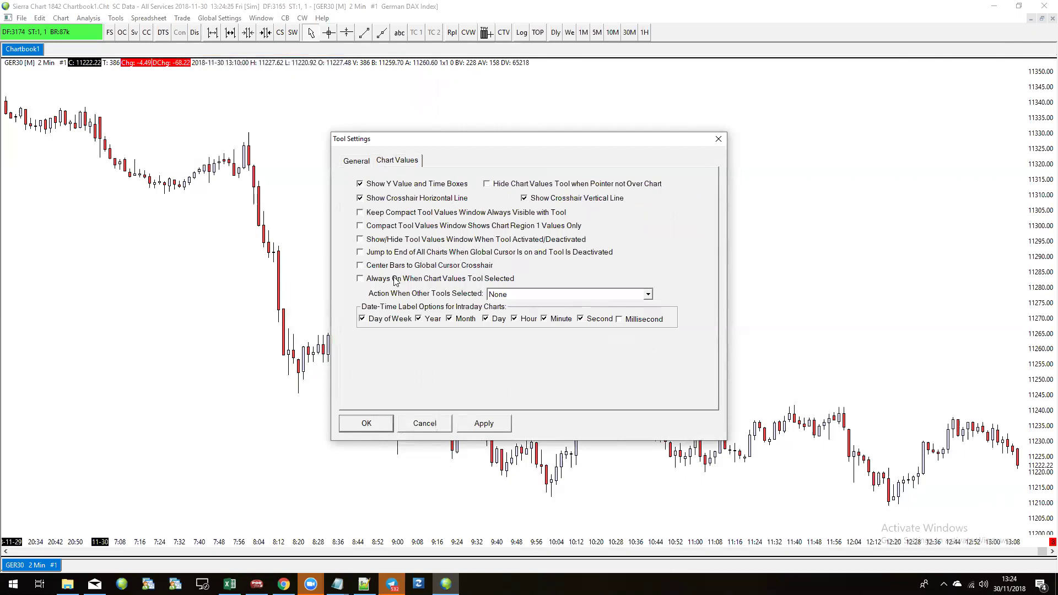
{"action": "left_click", "coordinate": [506, 295]}
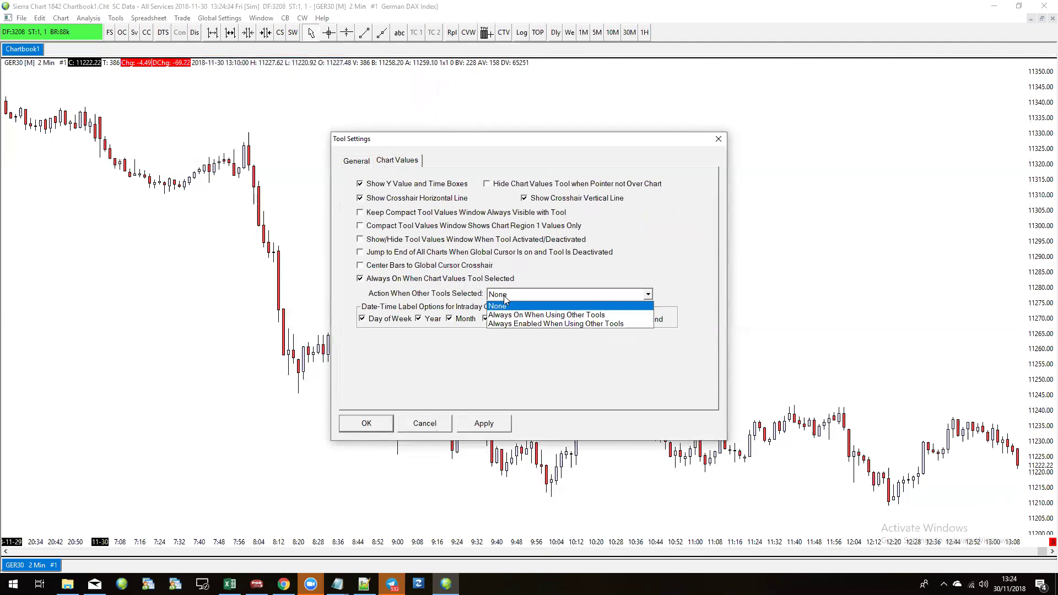
{"action": "left_click", "coordinate": [596, 268]}
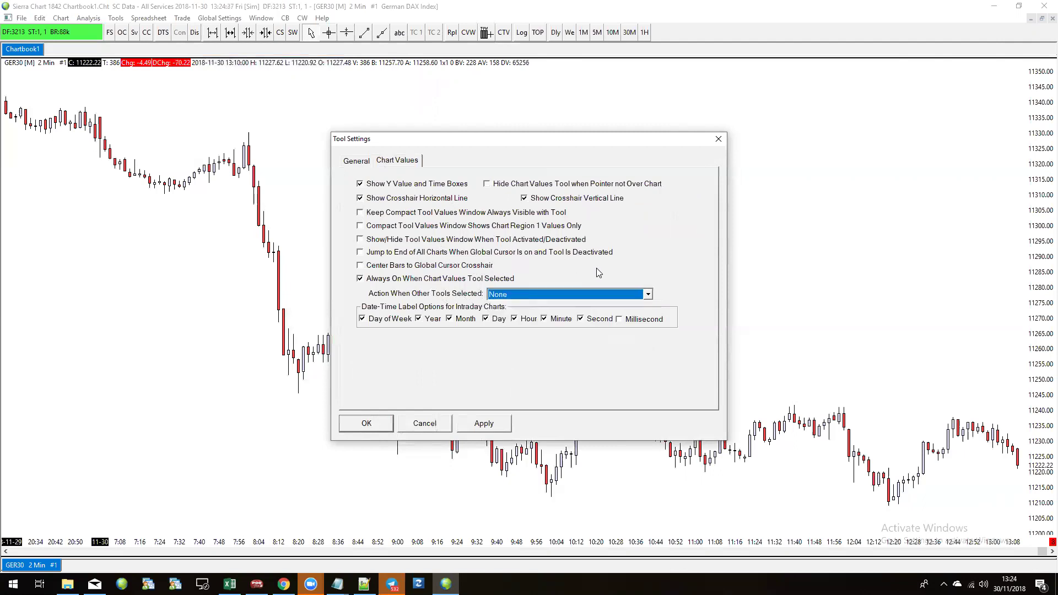
{"action": "left_click", "coordinate": [366, 422]}
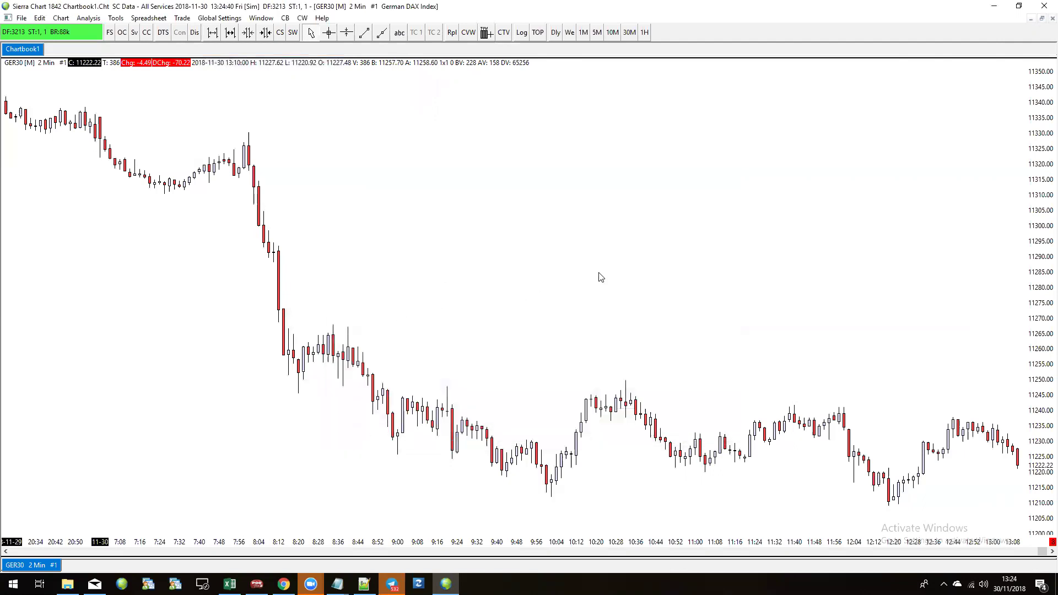
In the Chart Values tool settings, set Action When Other Tools Selected to Always On When Using Other Tools
{"action": "left_click", "coordinate": [205, 18]}
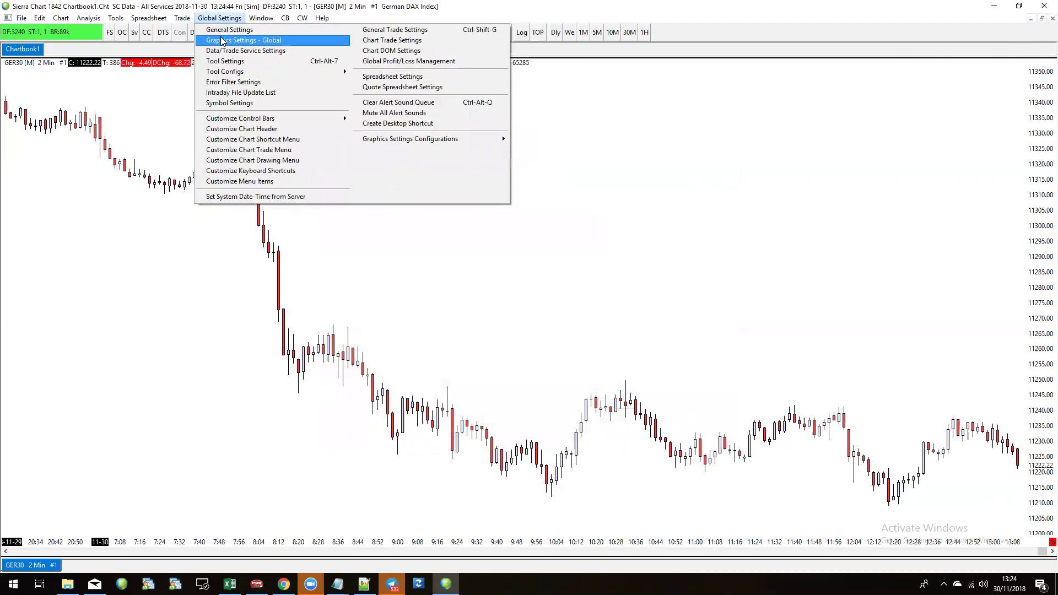
{"action": "left_click", "coordinate": [223, 61]}
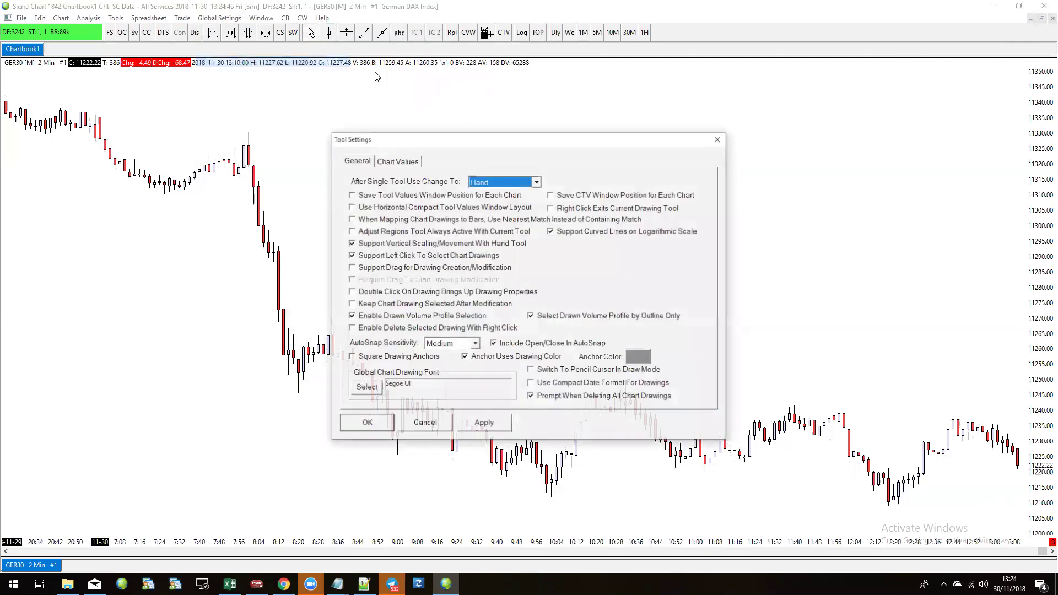
{"action": "left_click", "coordinate": [398, 161]}
{"action": "left_click", "coordinate": [520, 295]}
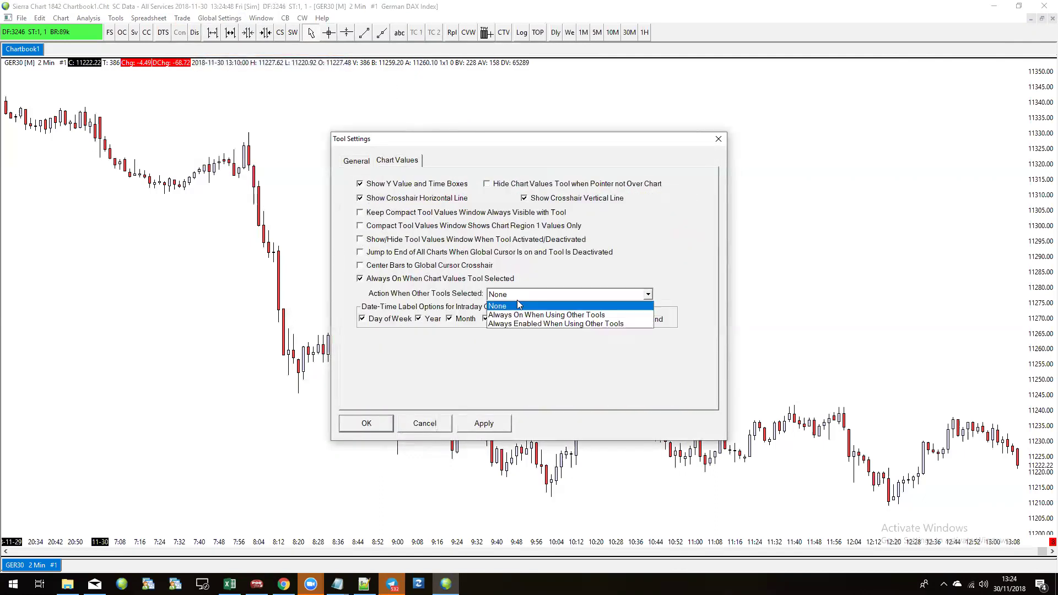
{"action": "left_click", "coordinate": [517, 314]}
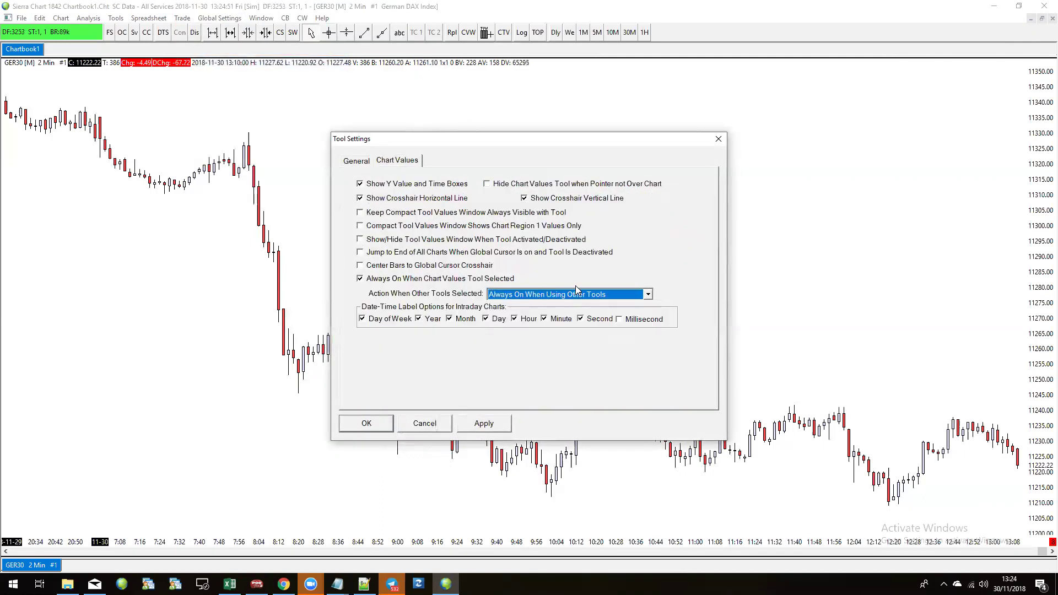
{"action": "left_click", "coordinate": [362, 428]}
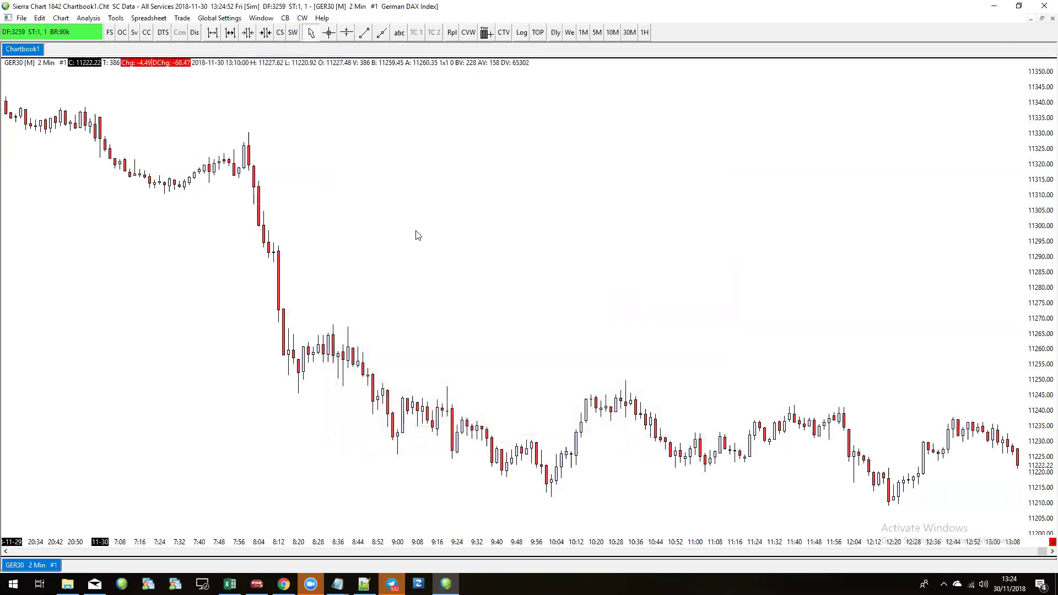
Draw a short rising line in the empty area above the price bars, and delete it
{"action": "left_click", "coordinate": [313, 35]}
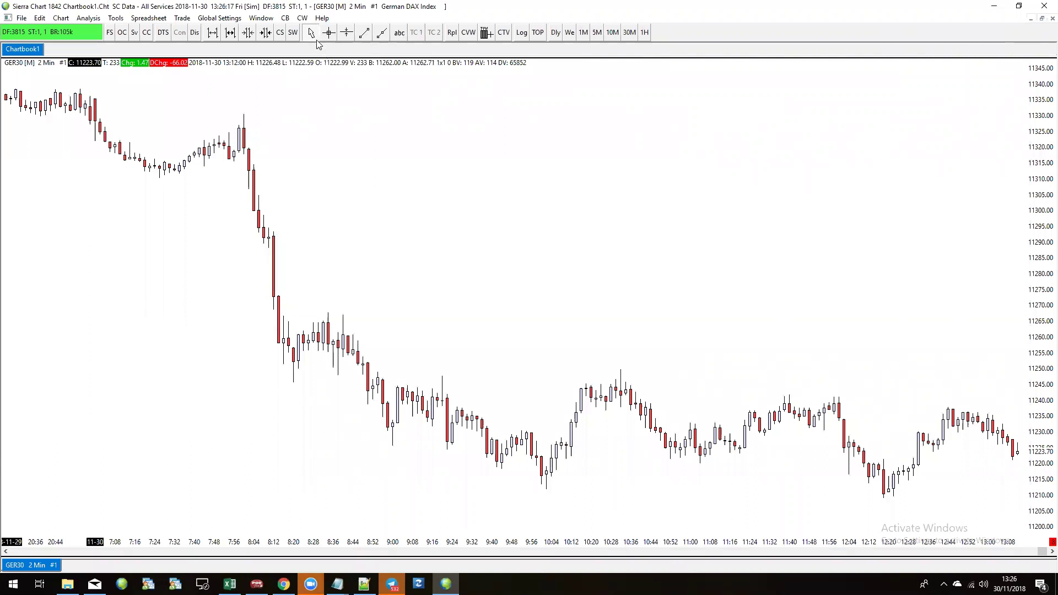
{"action": "left_click", "coordinate": [364, 32]}
{"action": "left_click_drag", "start_coordinate": [402, 235], "coordinate": [487, 194]}
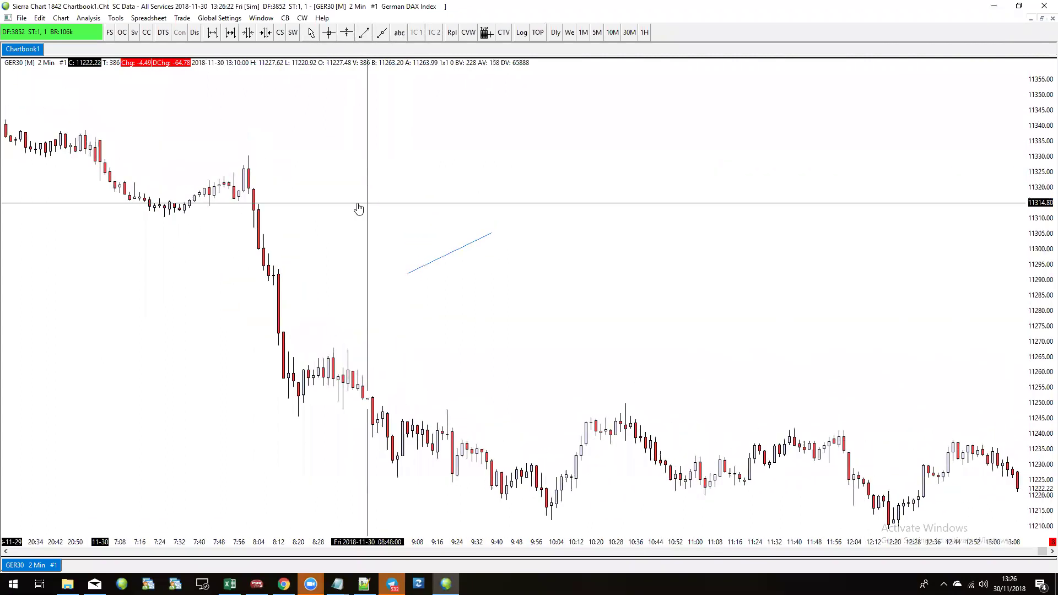
{"action": "left_click", "coordinate": [436, 249]}
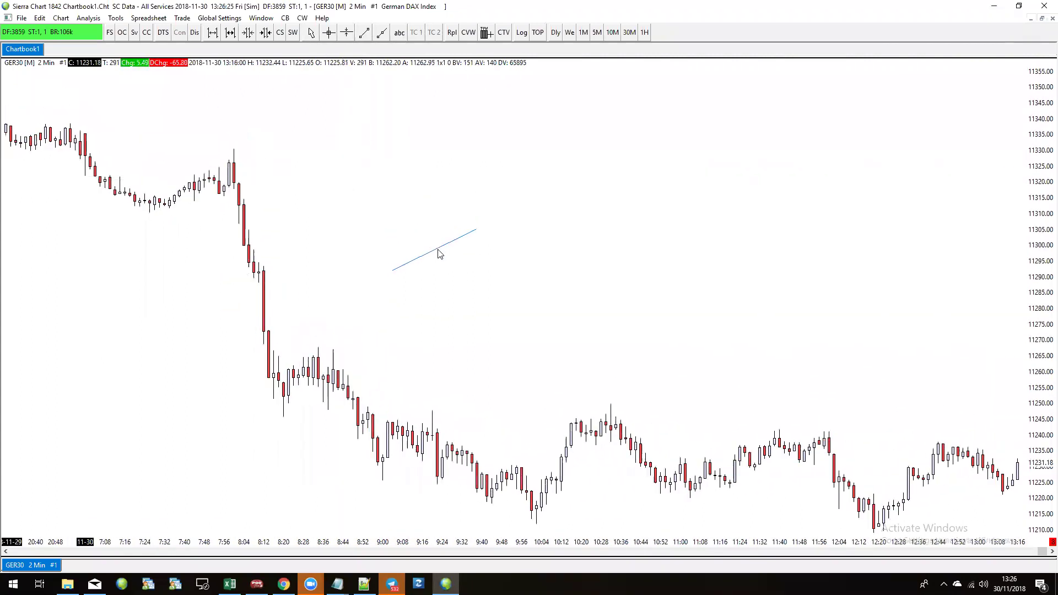
{"action": "key", "text": "Delete"}
{"action": "scroll", "coordinate": [595, 237], "scroll_direction": "down", "scroll_amount": 5}
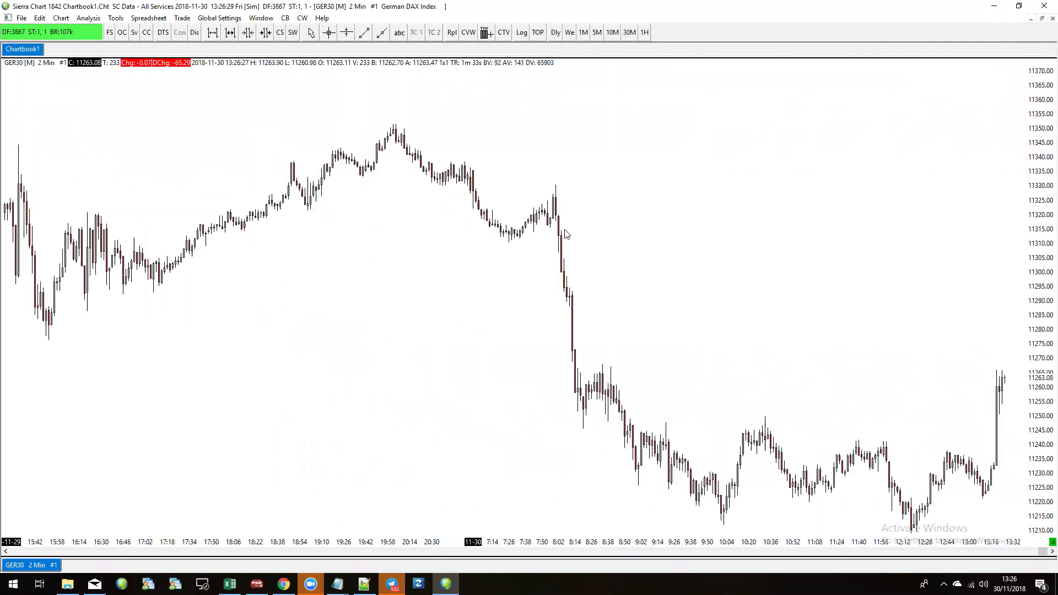
{"action": "scroll", "coordinate": [557, 251], "scroll_direction": "down", "scroll_amount": 6}
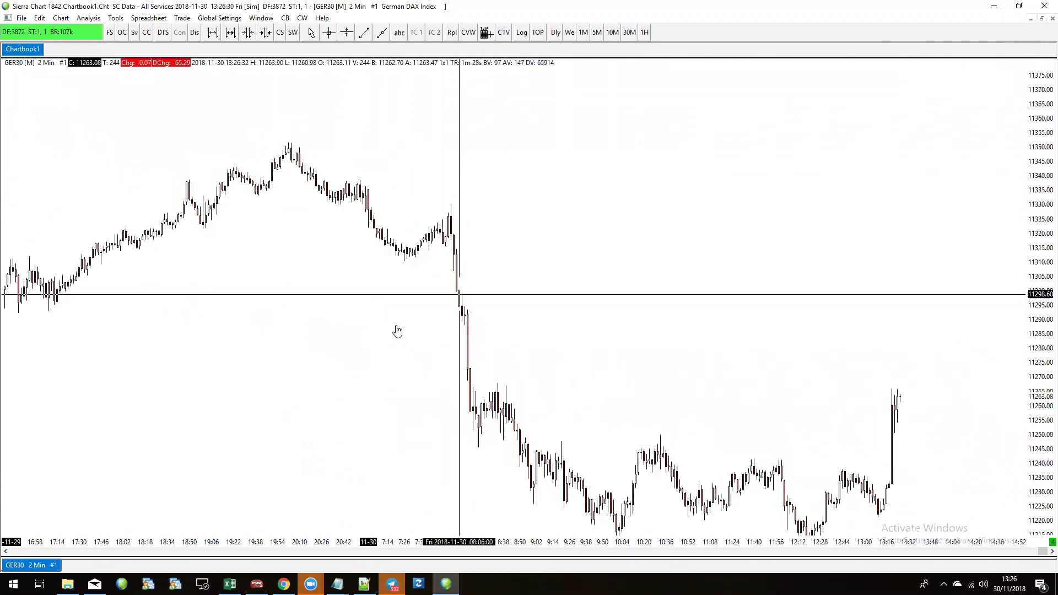
{"action": "left_click_drag", "start_coordinate": [603, 217], "coordinate": [649, 283]}
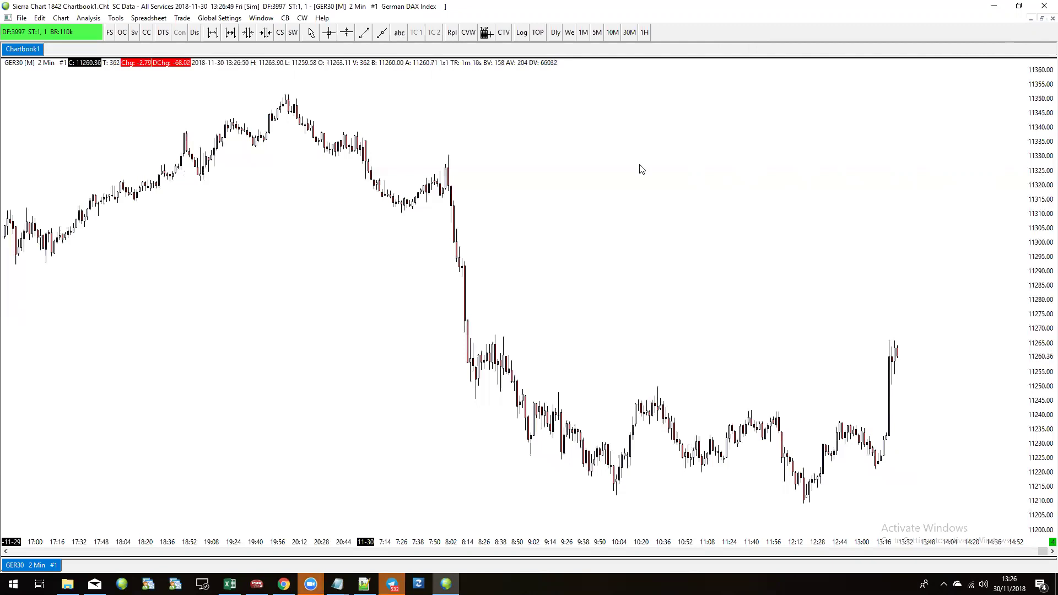
{"action": "scroll", "coordinate": [495, 246], "scroll_direction": "up", "scroll_amount": 4}
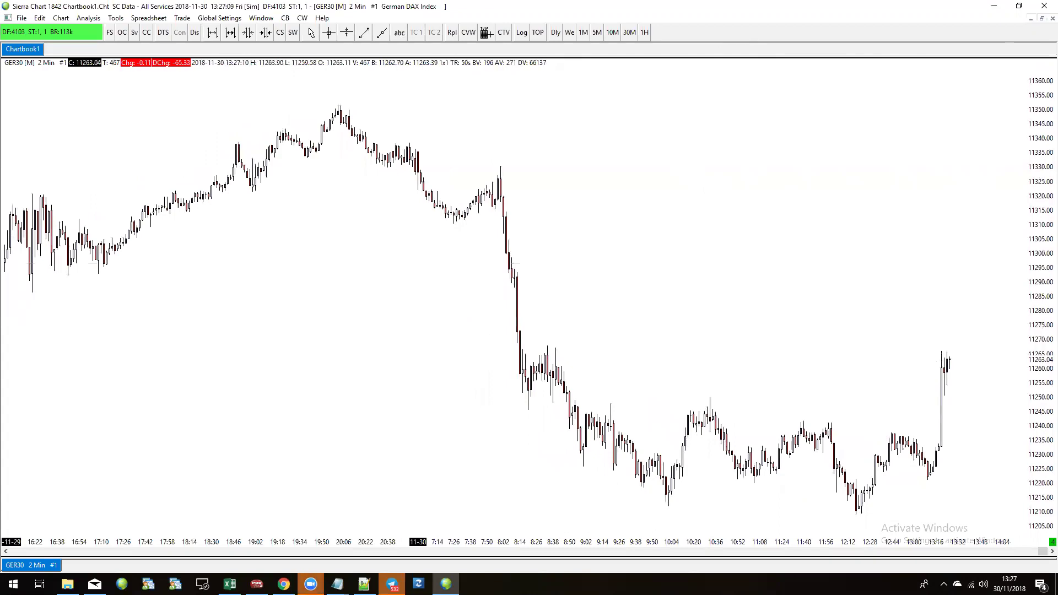
{"action": "scroll", "coordinate": [529, 297], "scroll_direction": "up", "scroll_amount": 3}
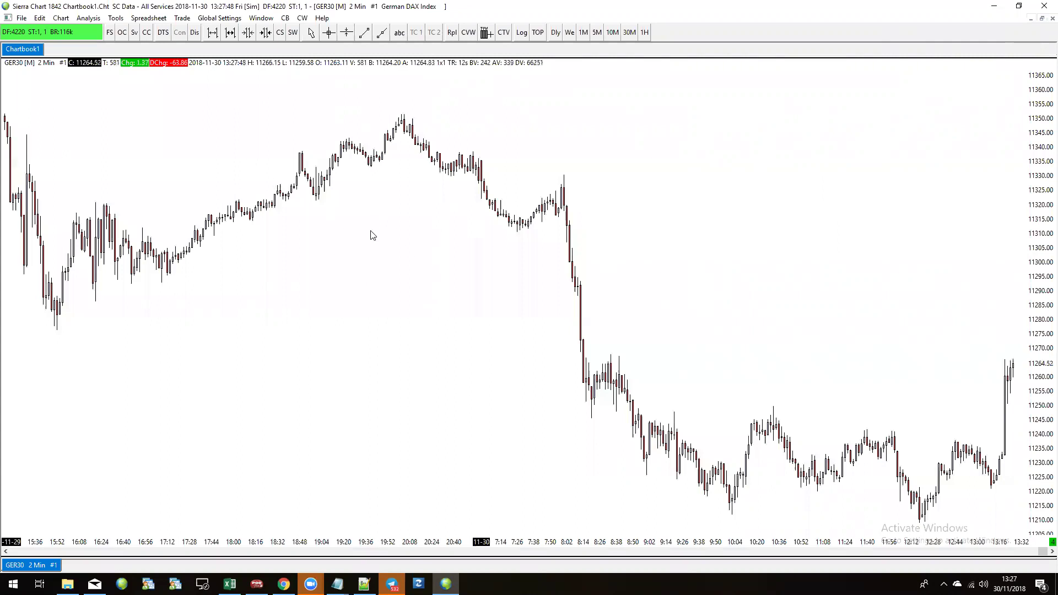
{"action": "right_click", "coordinate": [313, 227]}
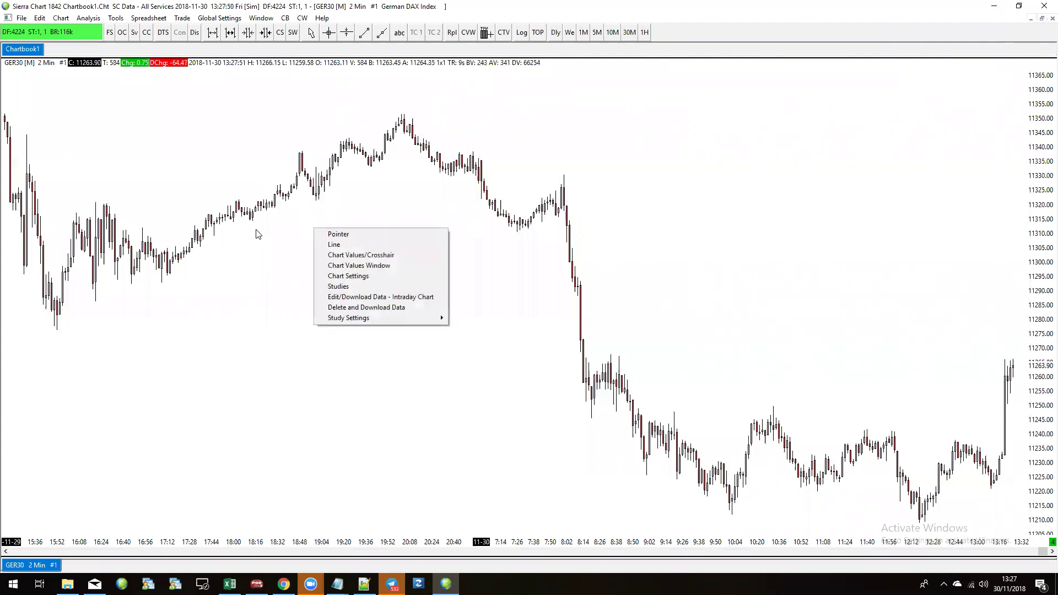
{"action": "left_click", "coordinate": [270, 167]}
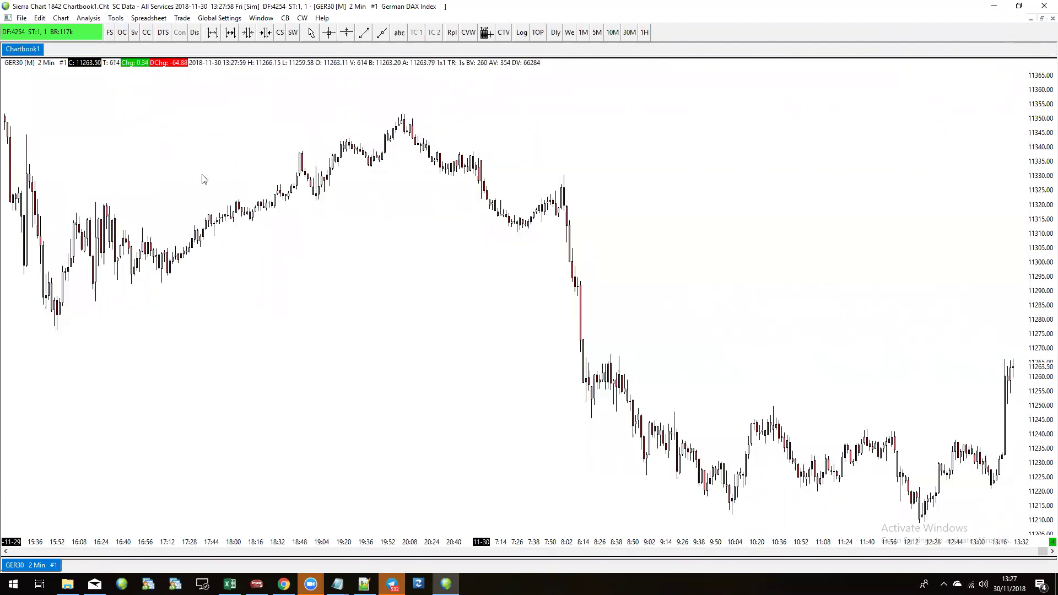
{"action": "right_click", "coordinate": [397, 204]}
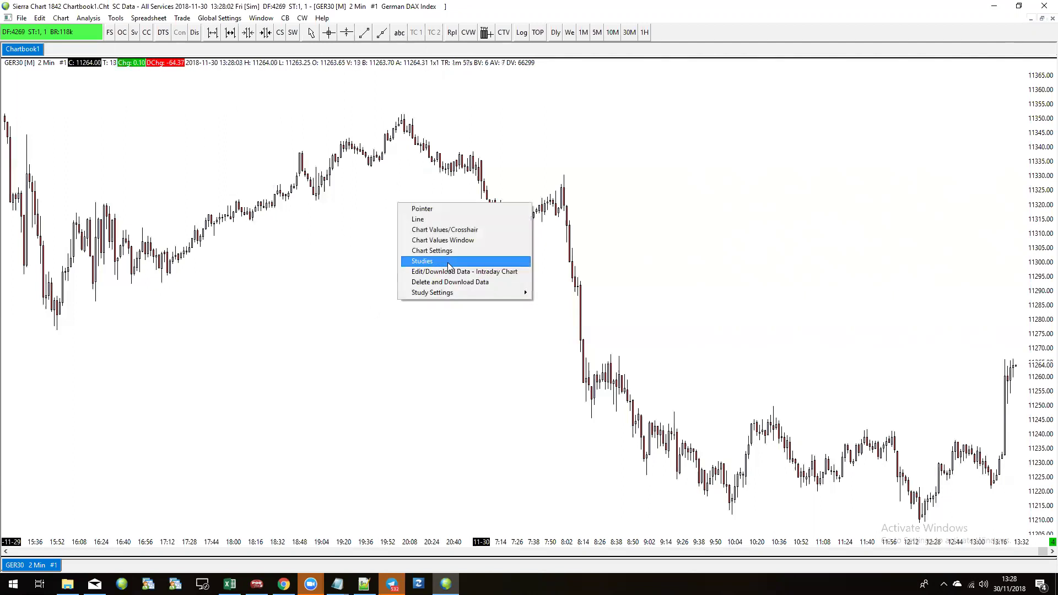
{"action": "key", "text": "Escape"}
{"action": "left_click", "coordinate": [88, 18]}
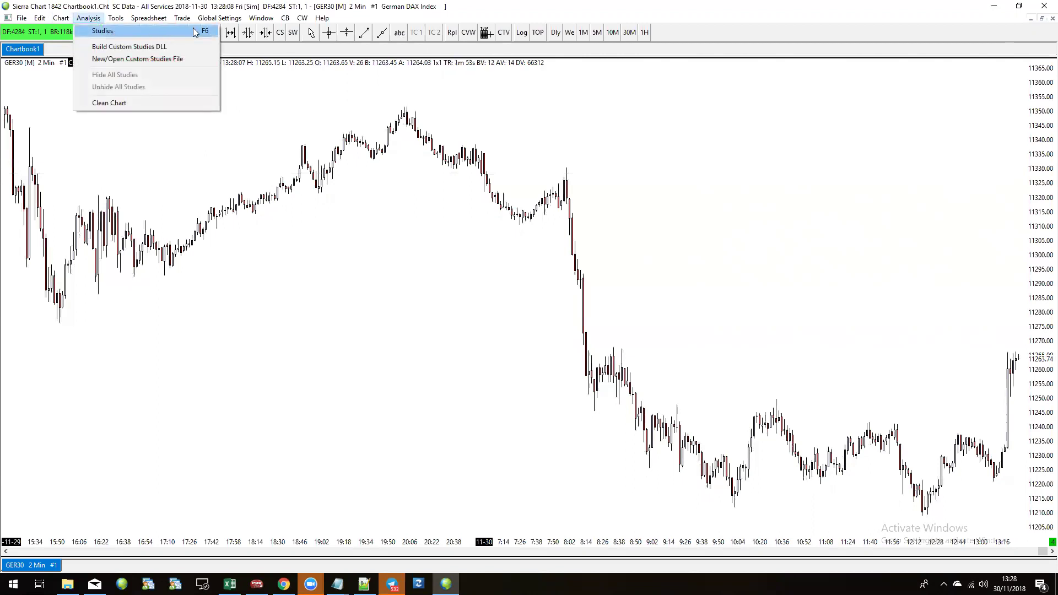
{"action": "left_click", "coordinate": [463, 318]}
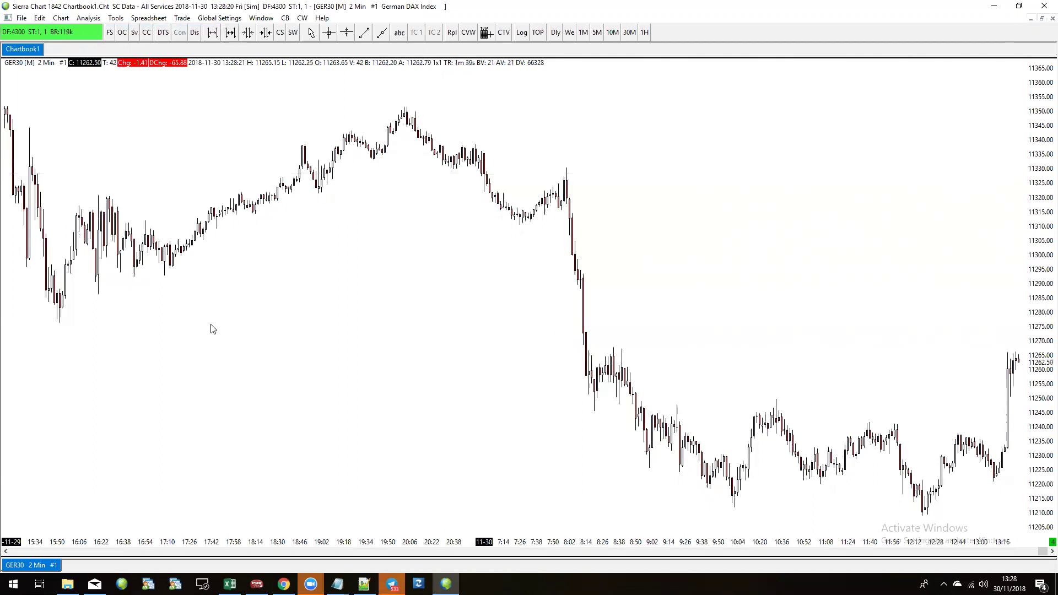
Add the DaxTrader Intraday custom study from the DaxTrader_DTI library to the GER30 chart
{"action": "left_click", "coordinate": [86, 18]}
{"action": "left_click", "coordinate": [100, 32]}
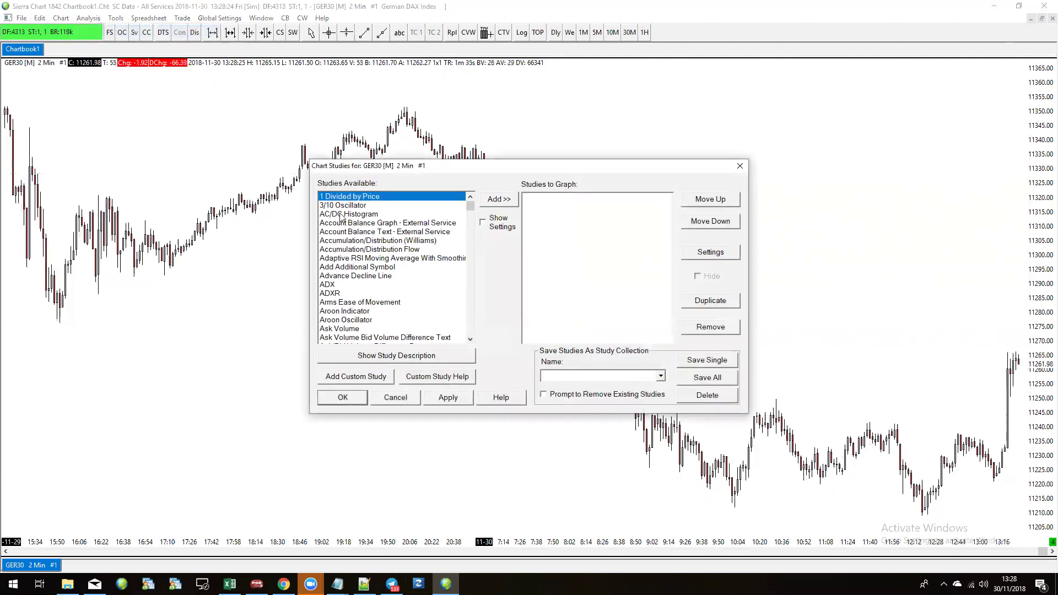
{"action": "left_click", "coordinate": [385, 258]}
{"action": "scroll", "coordinate": [385, 263], "scroll_direction": "down", "scroll_amount": 1}
{"action": "scroll", "coordinate": [385, 263], "scroll_direction": "down", "scroll_amount": 7}
{"action": "scroll", "coordinate": [384, 263], "scroll_direction": "down", "scroll_amount": 2}
{"action": "mouse_move", "coordinate": [471, 220]}
{"action": "left_mouse_down"}
{"action": "mouse_move", "coordinate": [476, 347]}
{"action": "mouse_move", "coordinate": [484, 258]}
{"action": "mouse_move", "coordinate": [477, 231]}
{"action": "mouse_move", "coordinate": [452, 212]}
{"action": "left_mouse_up"}
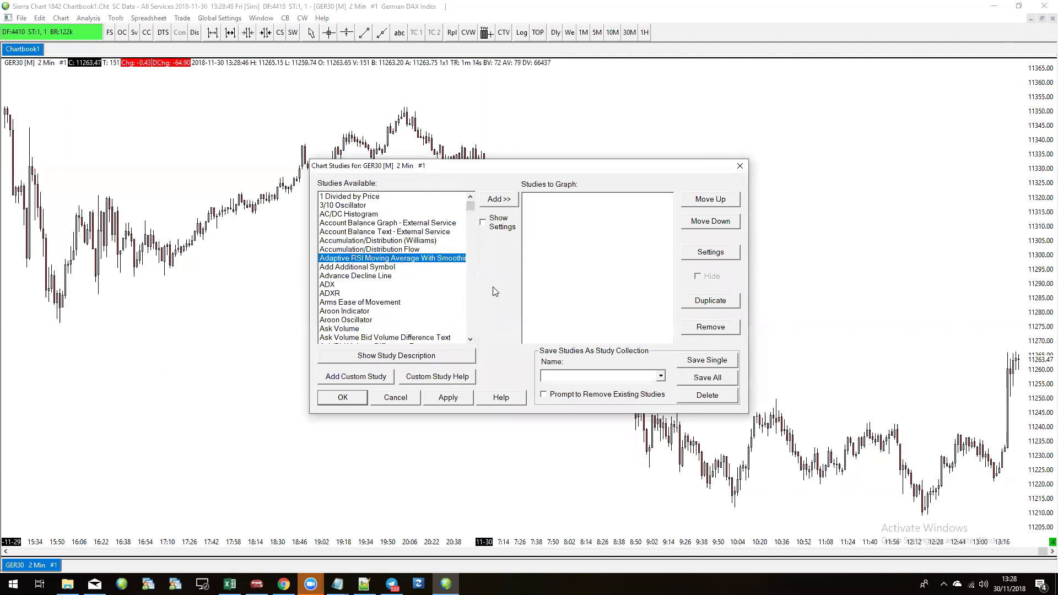
{"action": "left_click", "coordinate": [331, 380]}
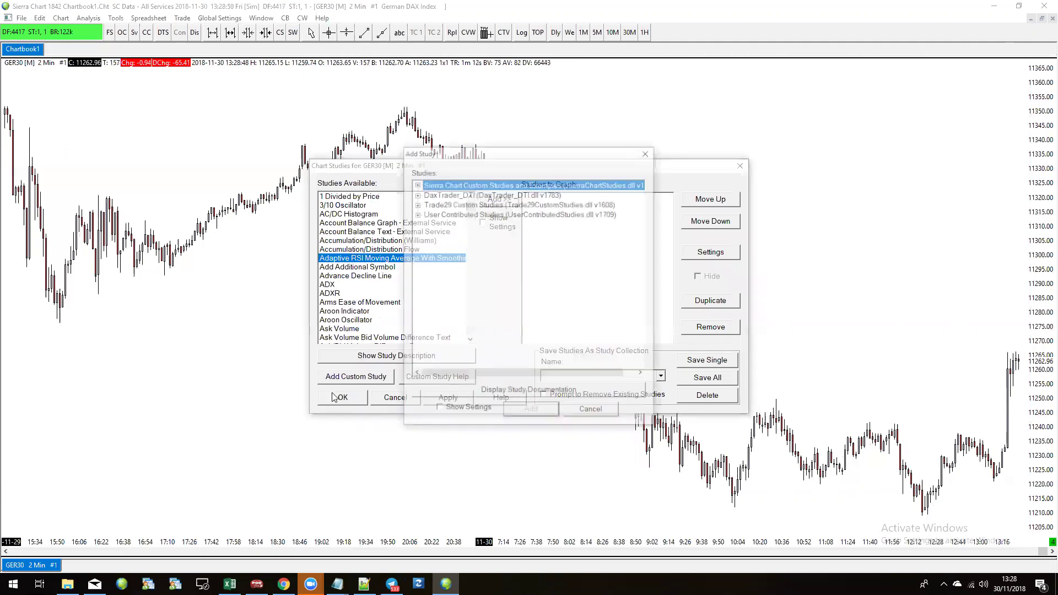
{"action": "left_click", "coordinate": [416, 193]}
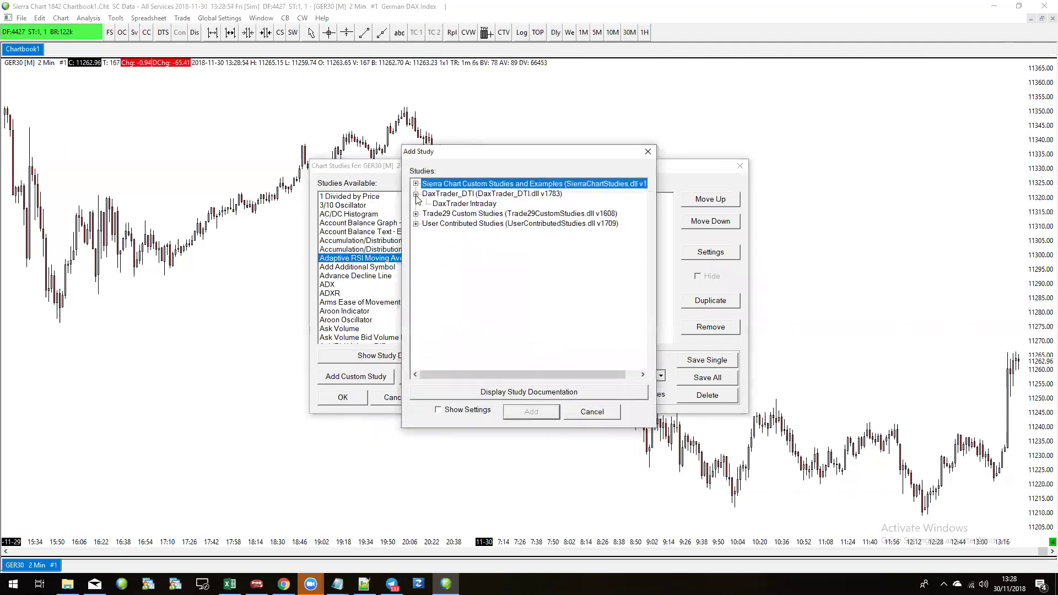
{"action": "double_click", "coordinate": [472, 205]}
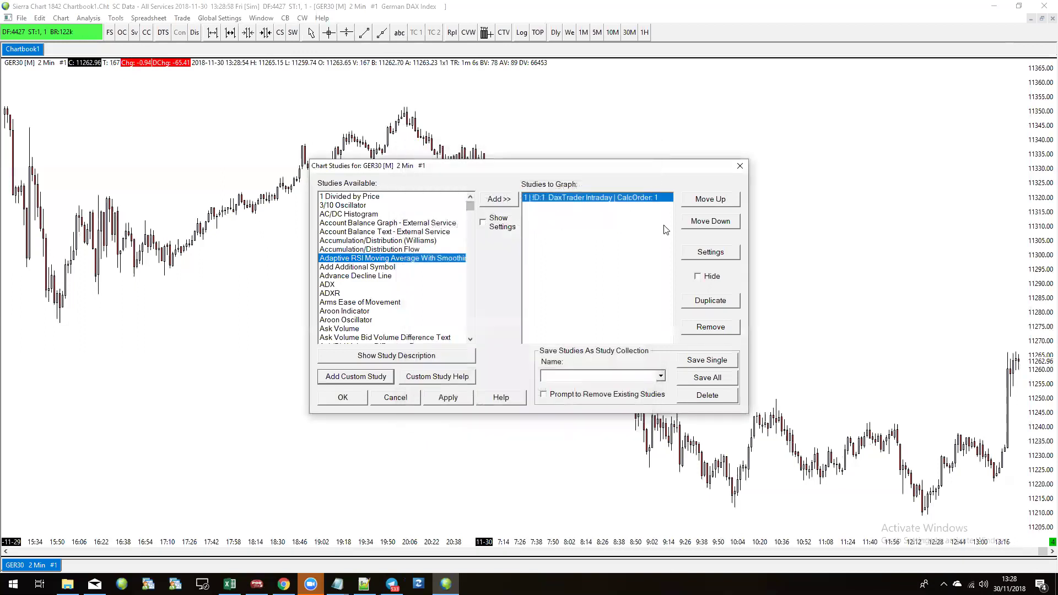
{"action": "left_click", "coordinate": [343, 397]}
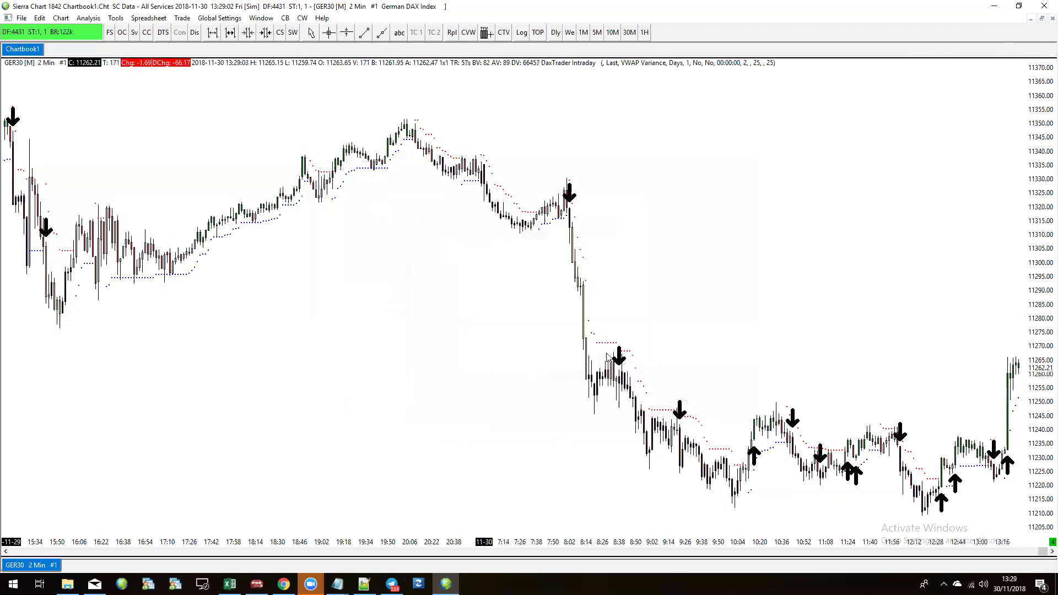
Add the Volume Weighted Average Price study to the GER30 chart's list of studies
{"action": "scroll", "coordinate": [605, 357], "scroll_direction": "up", "scroll_amount": 5}
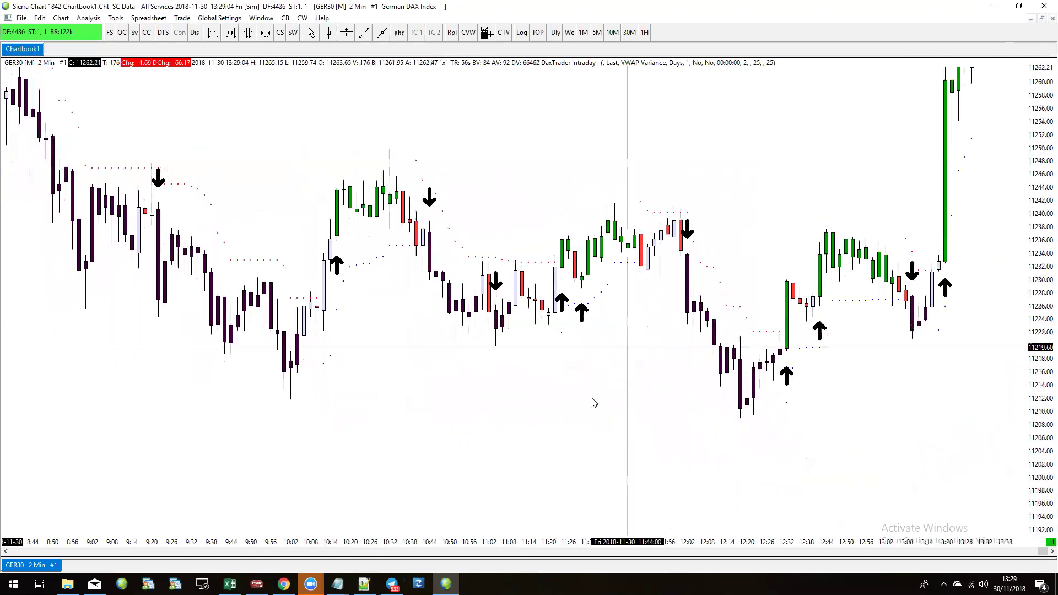
{"action": "scroll", "coordinate": [593, 403], "scroll_direction": "down", "scroll_amount": 5}
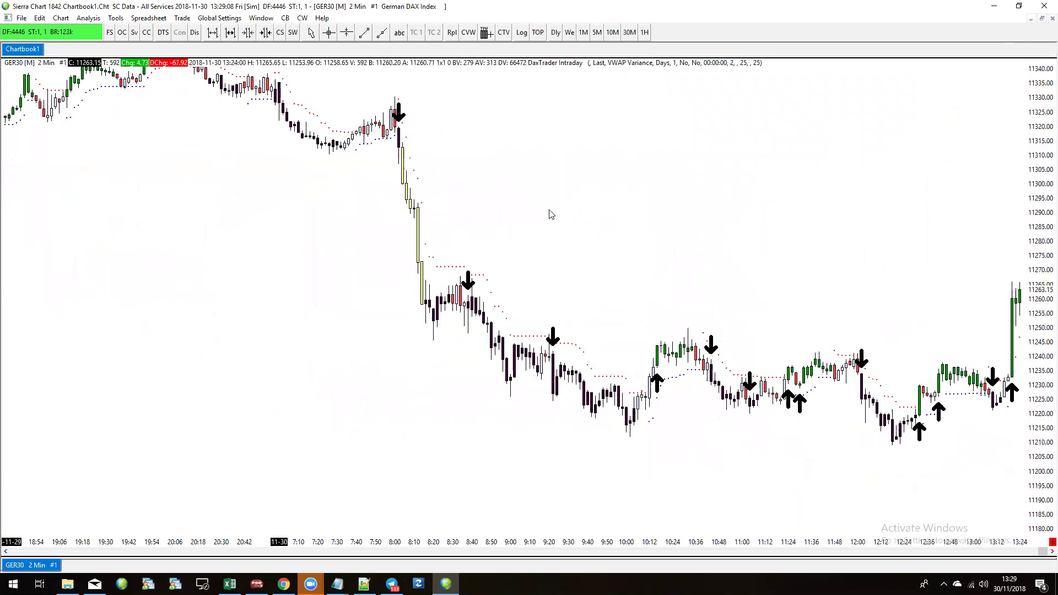
{"action": "scroll", "coordinate": [554, 245], "scroll_direction": "down", "scroll_amount": 3}
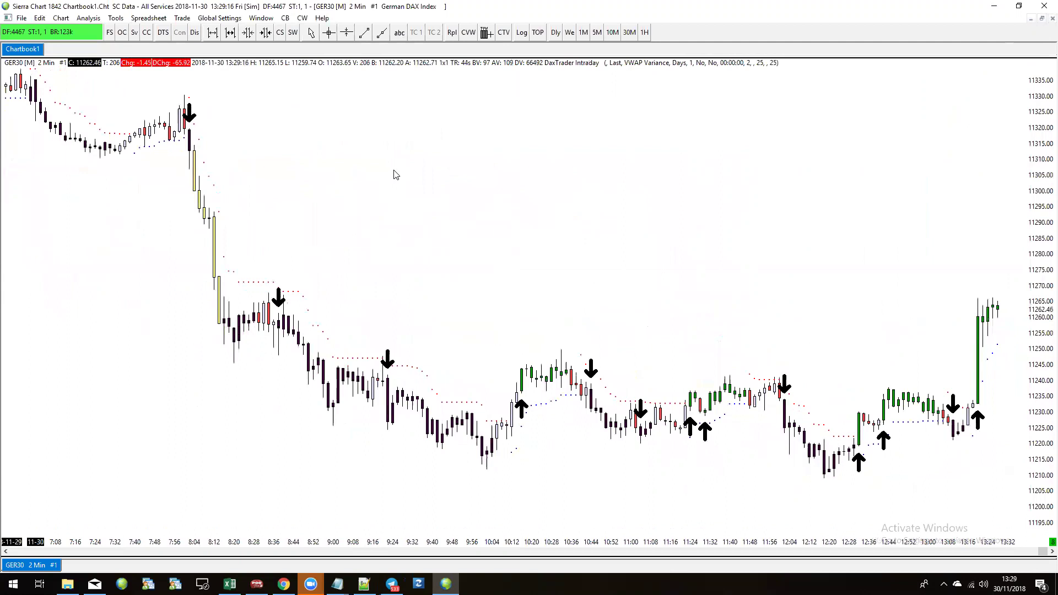
{"action": "right_click", "coordinate": [372, 146]}
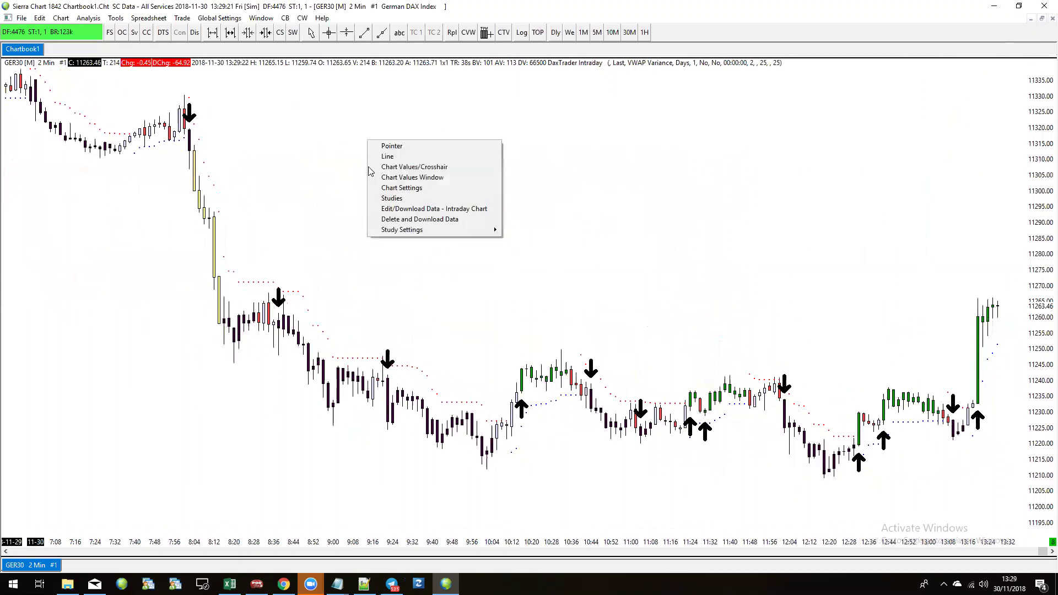
{"action": "left_click", "coordinate": [401, 204]}
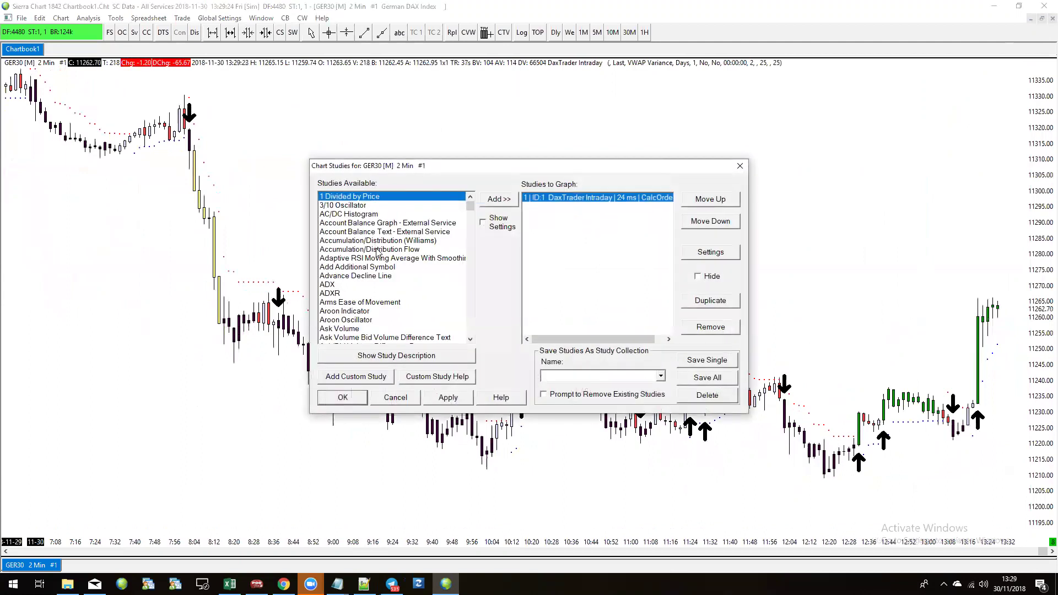
{"action": "type", "text": "volu"}
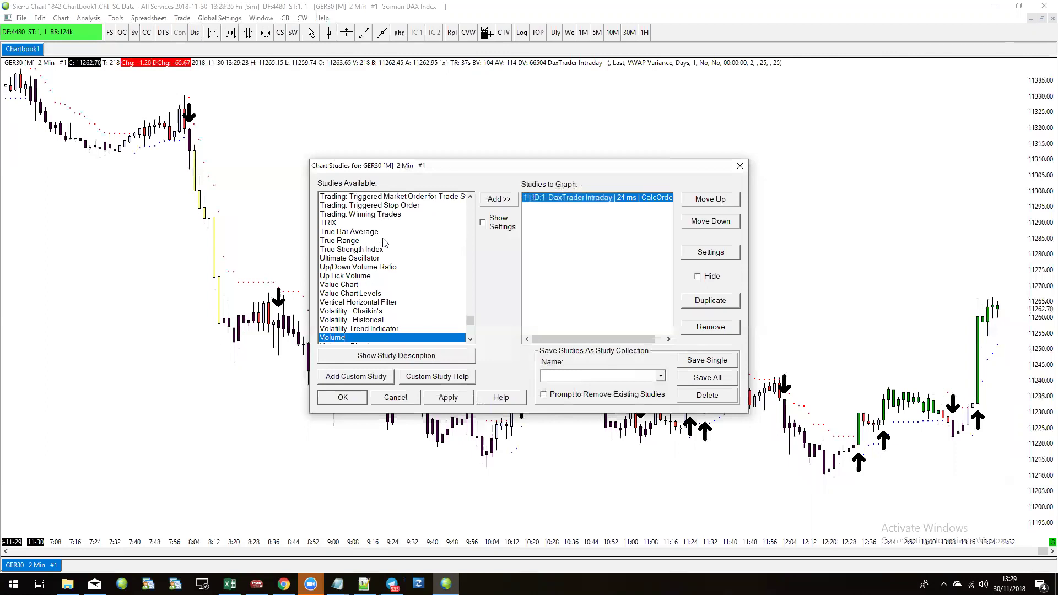
{"action": "type", "text": "me w"}
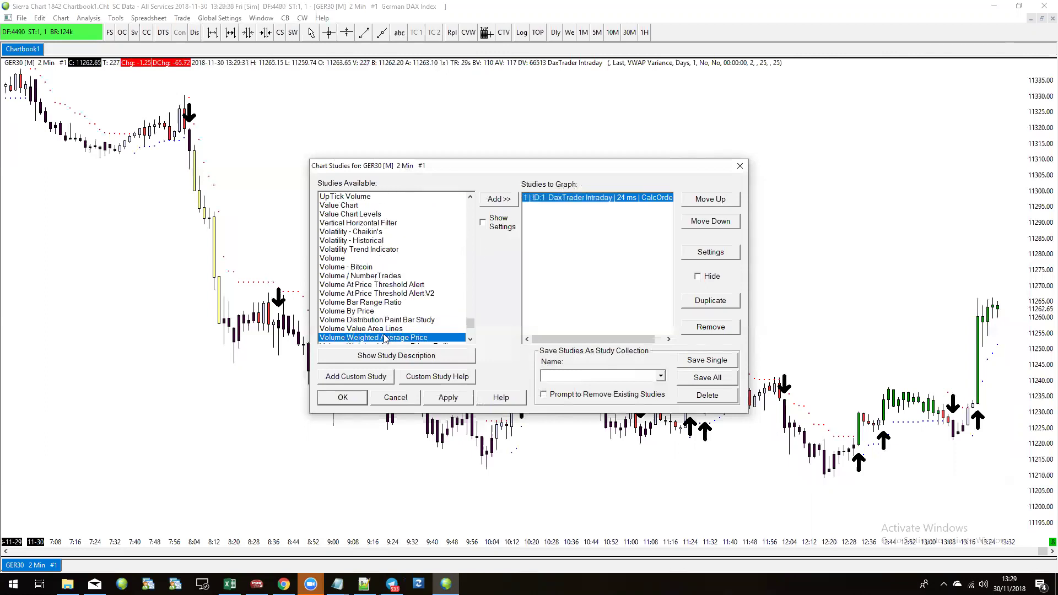
{"action": "left_click", "coordinate": [504, 203]}
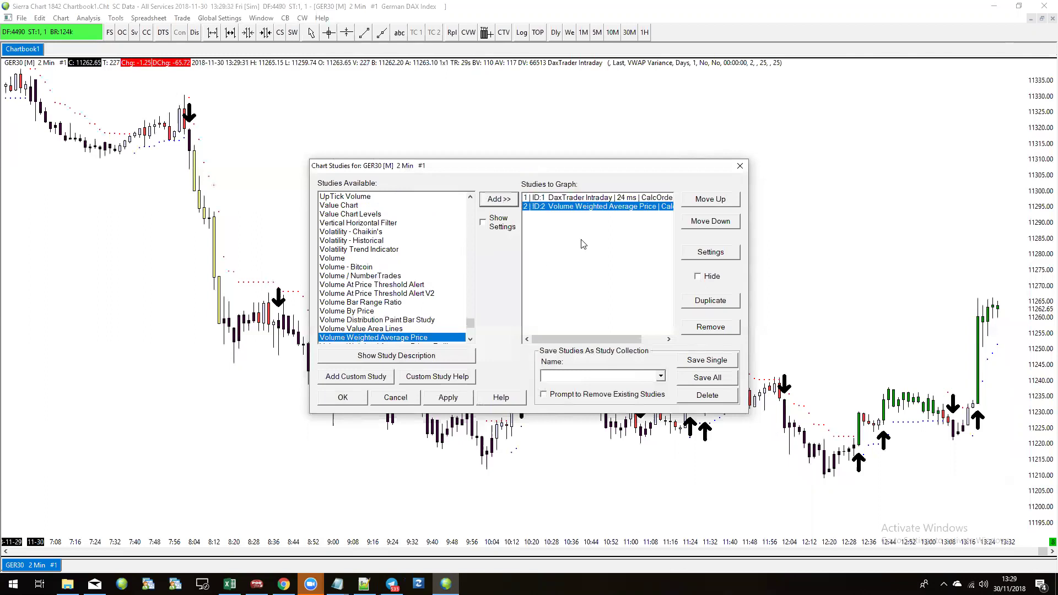
In the Volume Weighted Average Price settings, set the Band 1 multiplier to 2 and Bands 2, 3 and 4 to 0, and apply
{"action": "left_click", "coordinate": [712, 255]}
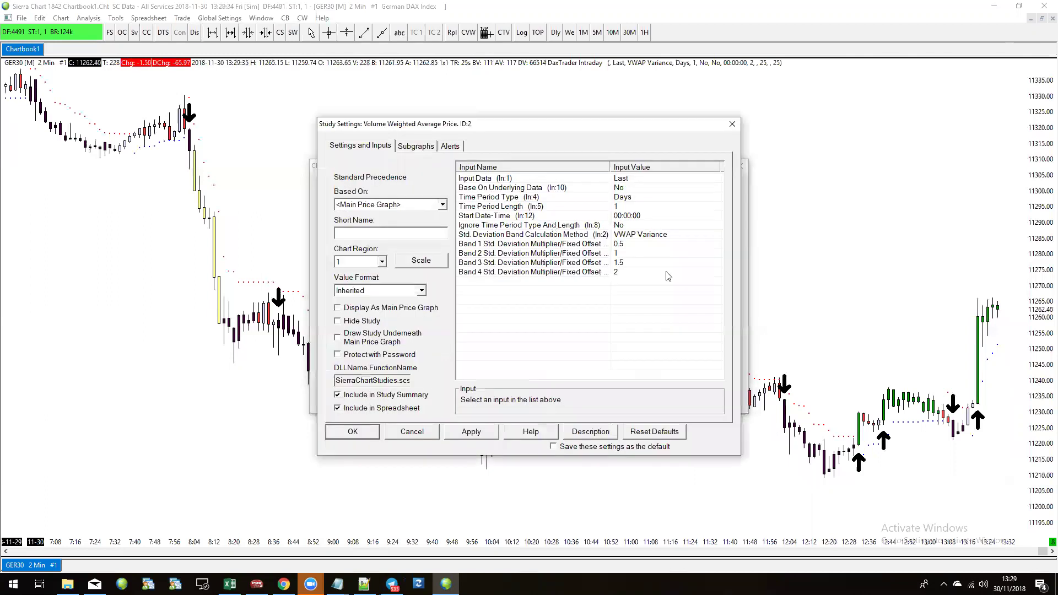
{"action": "left_click", "coordinate": [625, 247]}
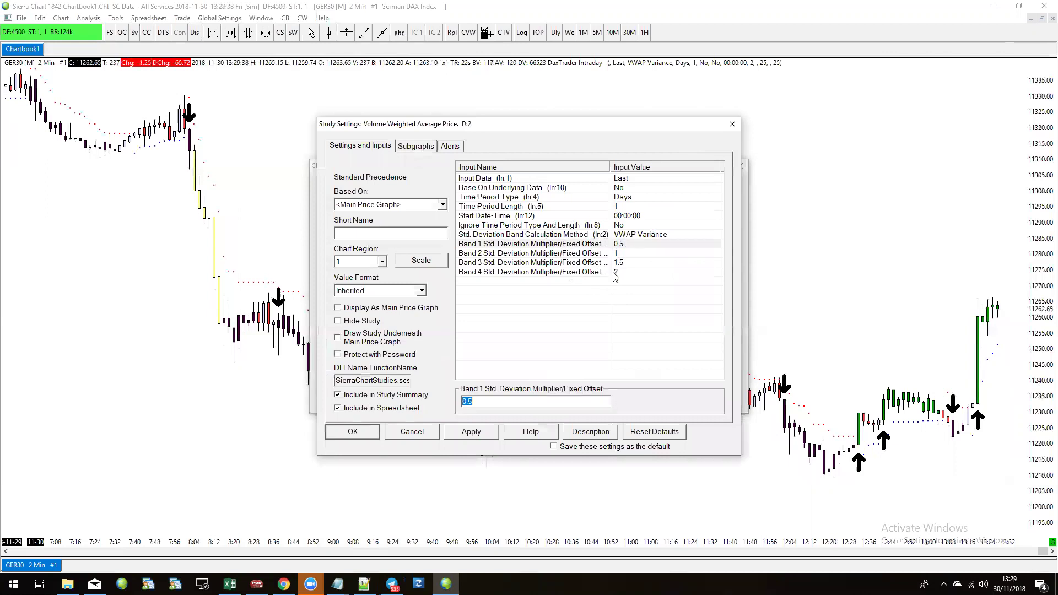
{"action": "type", "text": "2"}
{"action": "key", "text": "Down"}
{"action": "type", "text": "0"}
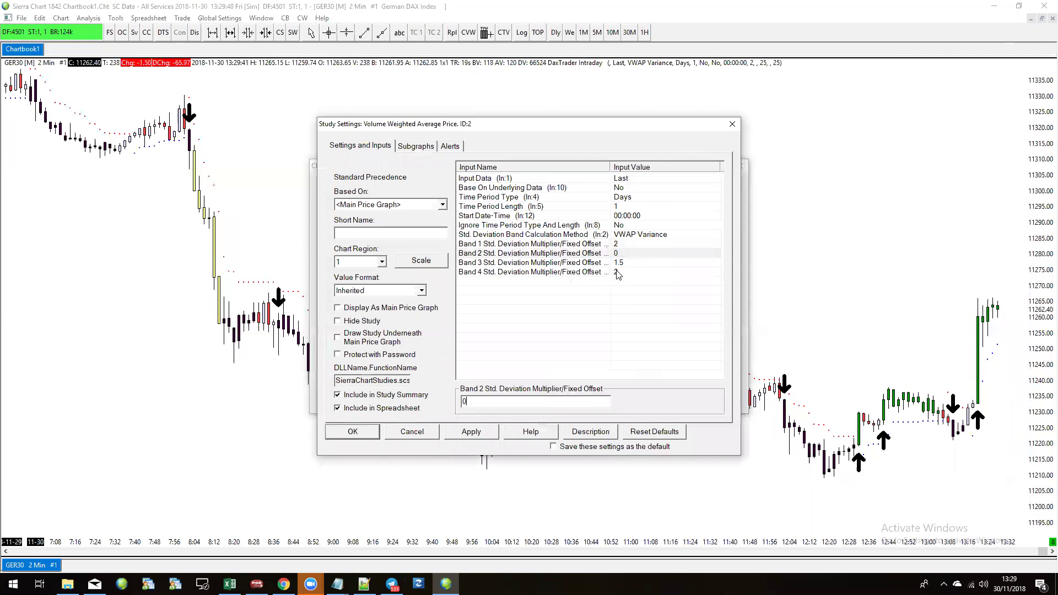
{"action": "key", "text": "Down"}
{"action": "type", "text": "0"}
{"action": "key", "text": "Down"}
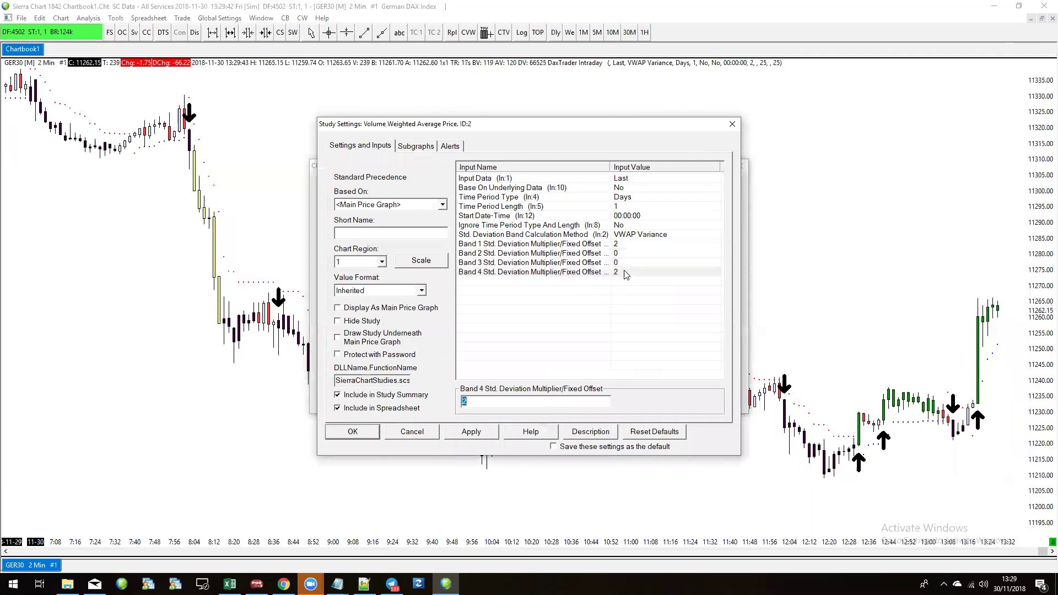
{"action": "type", "text": "0"}
{"action": "left_click", "coordinate": [475, 434]}
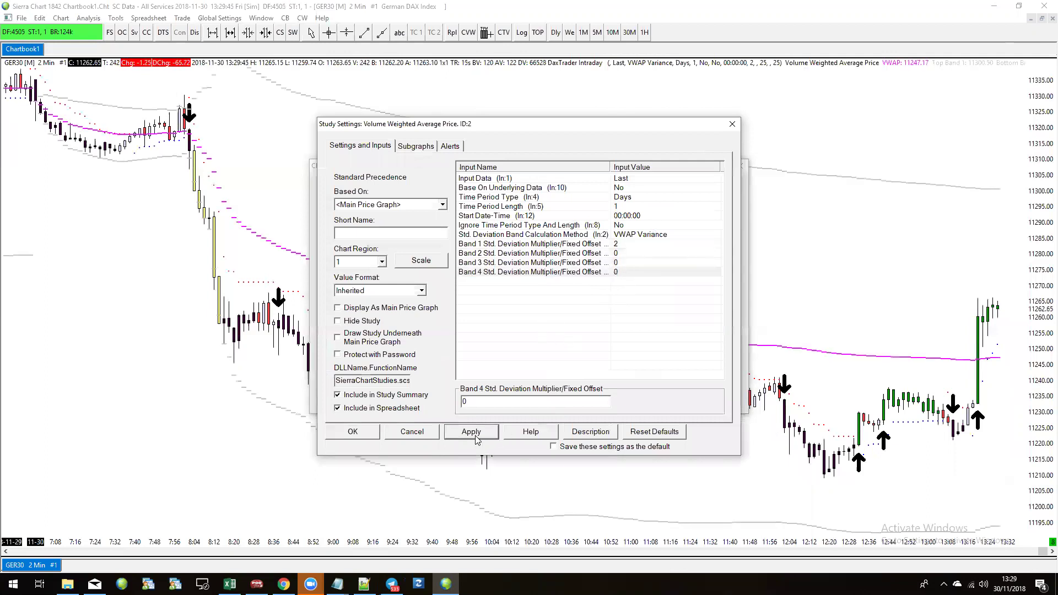
{"action": "left_click", "coordinate": [351, 433]}
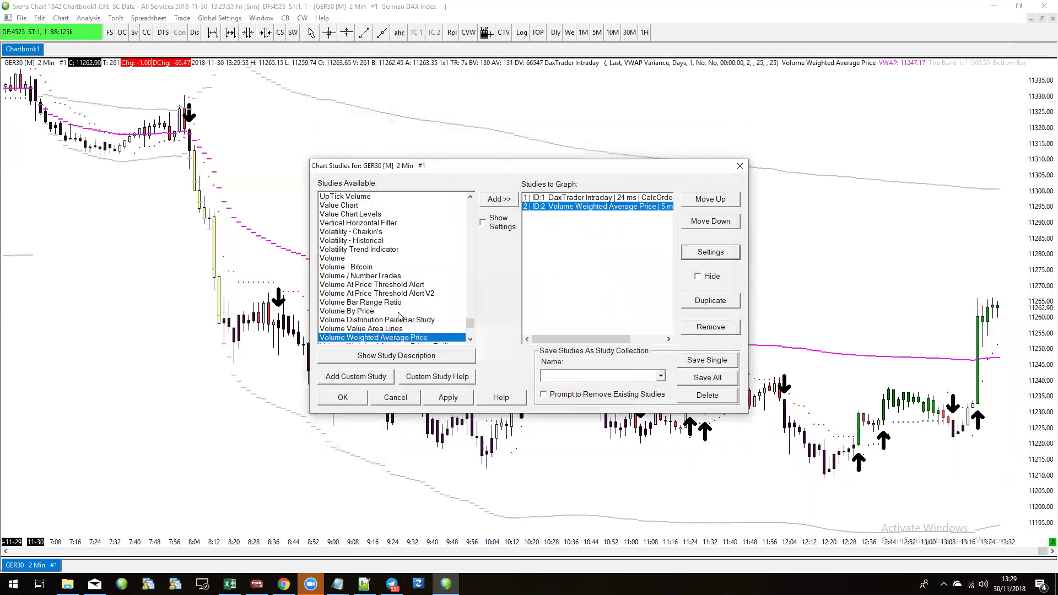
{"action": "scroll", "coordinate": [380, 309], "scroll_direction": "down", "scroll_amount": 1}
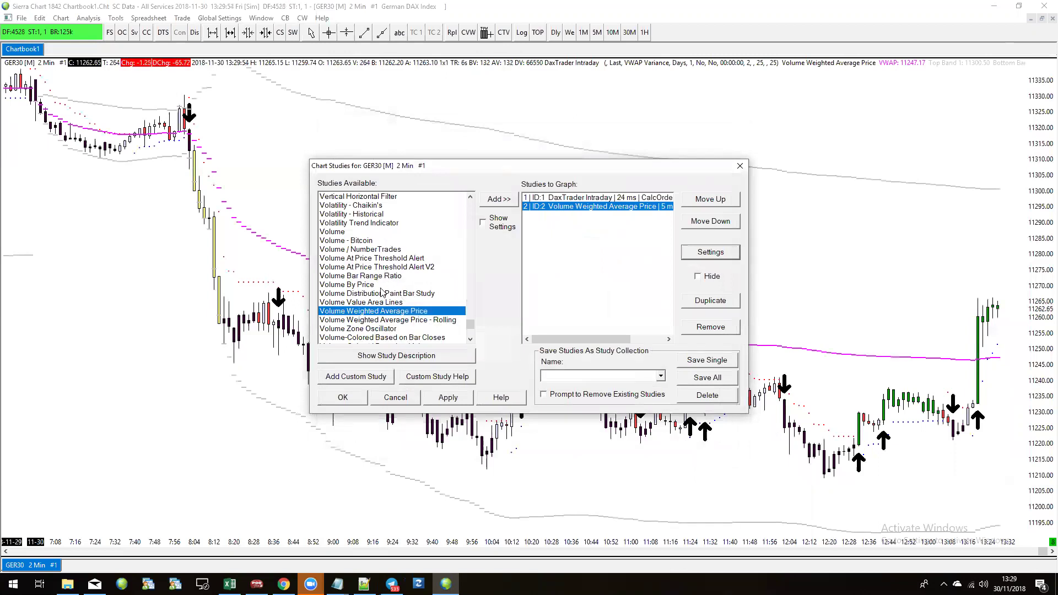
{"action": "scroll", "coordinate": [382, 292], "scroll_direction": "down", "scroll_amount": 1}
{"action": "left_click", "coordinate": [366, 258]}
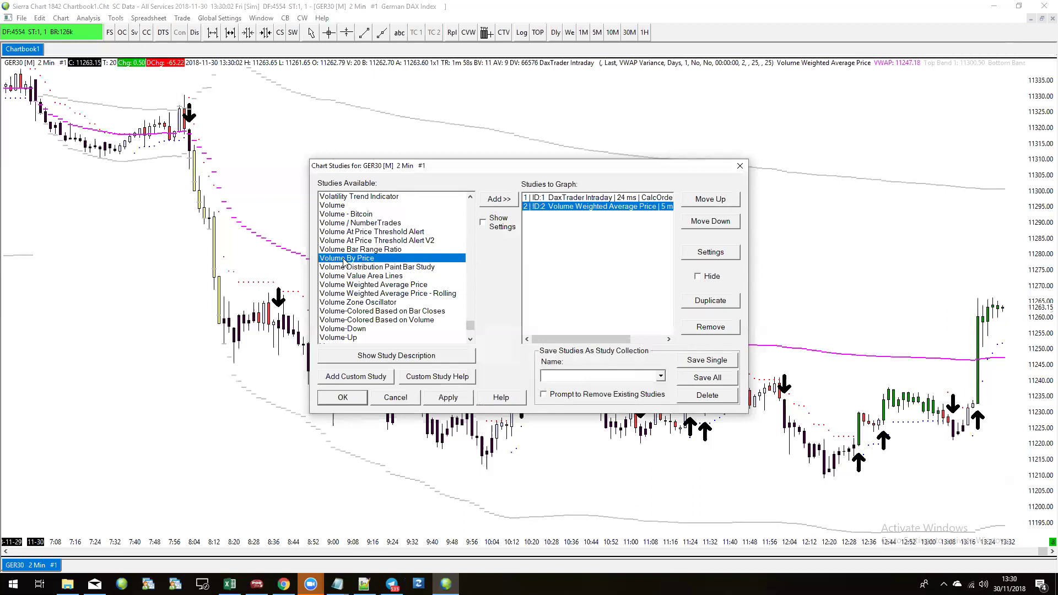
{"action": "left_click", "coordinate": [498, 199]}
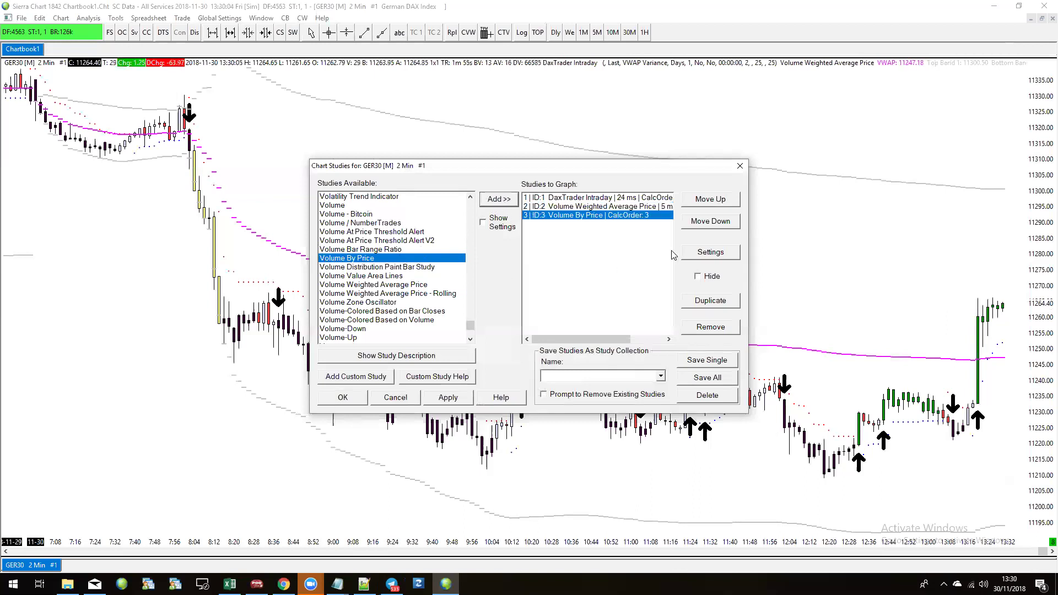
{"action": "left_click", "coordinate": [722, 254]}
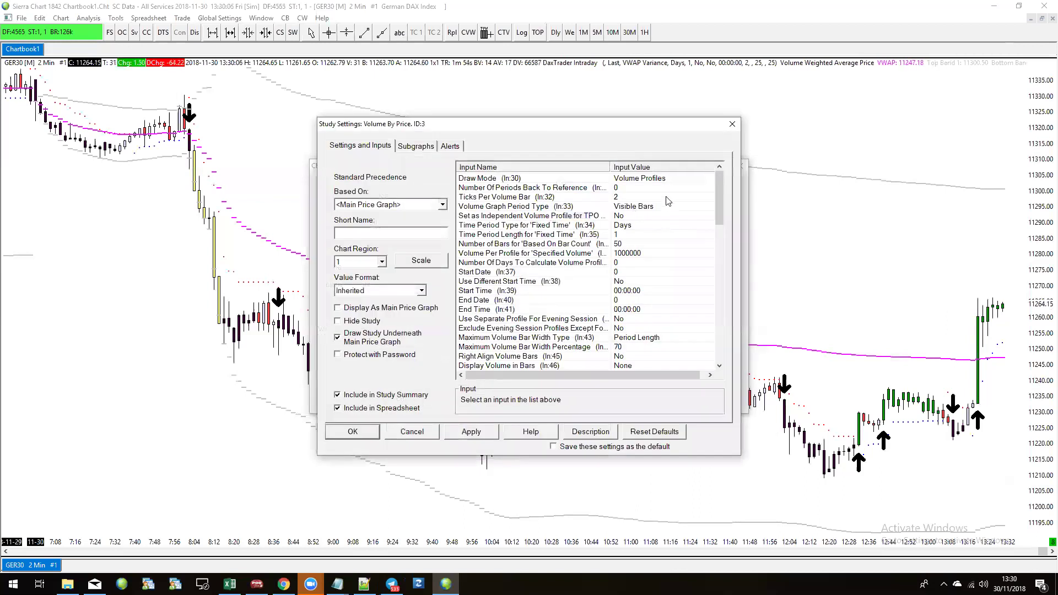
{"action": "scroll", "coordinate": [646, 224], "scroll_direction": "down", "scroll_amount": 15}
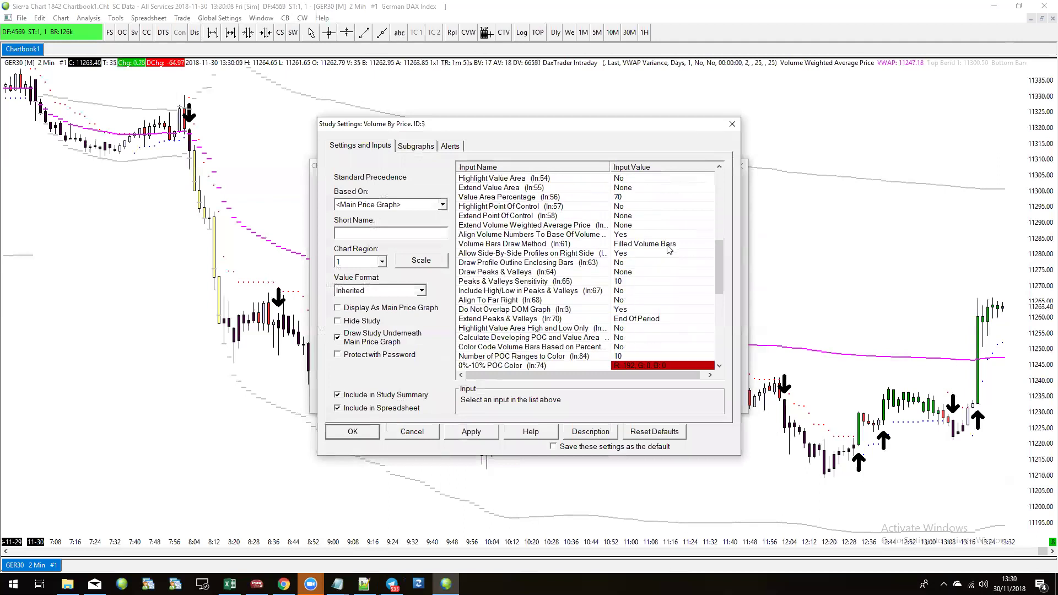
{"action": "scroll", "coordinate": [675, 254], "scroll_direction": "down", "scroll_amount": 3}
{"action": "scroll", "coordinate": [661, 255], "scroll_direction": "up", "scroll_amount": 18}
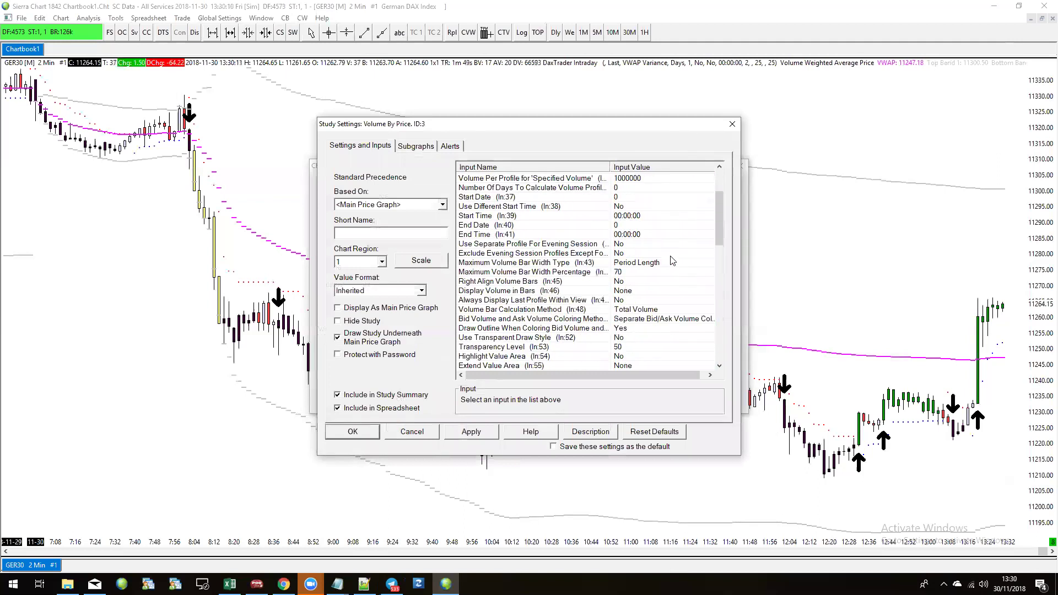
{"action": "left_click", "coordinate": [413, 432]}
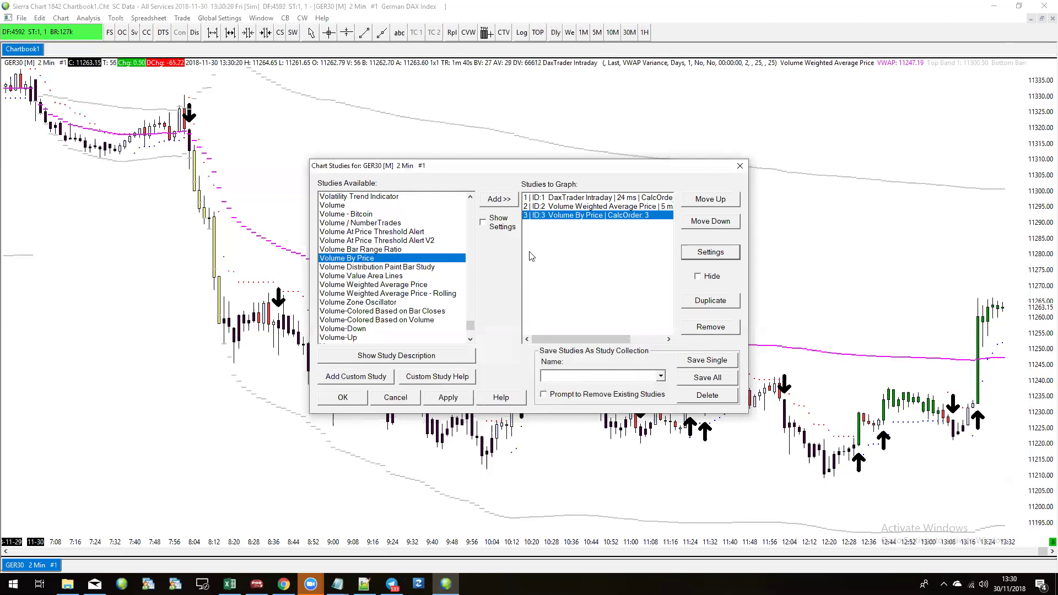
{"action": "left_click", "coordinate": [402, 402]}
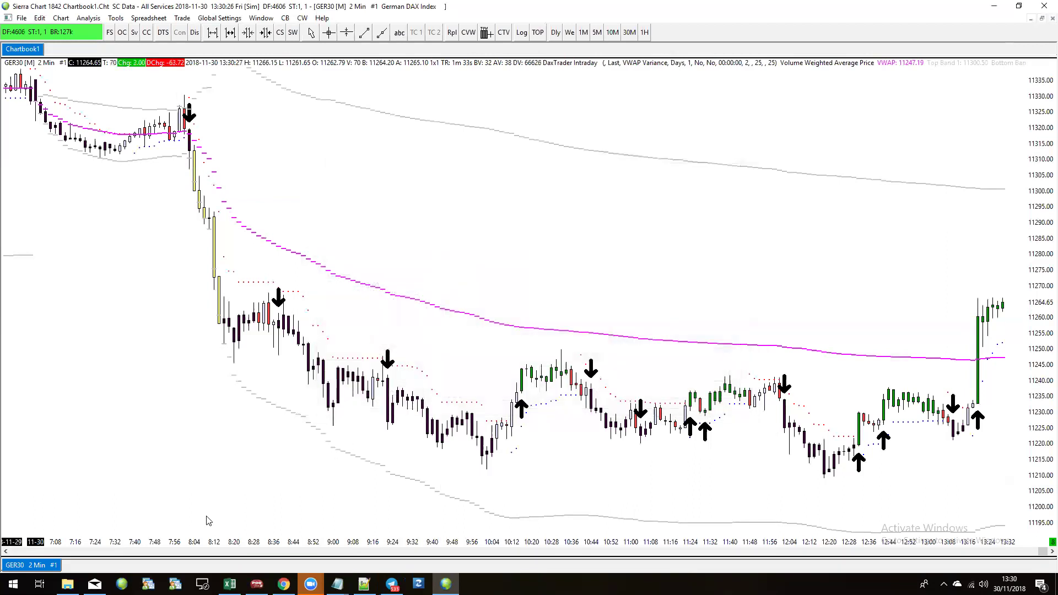
Switch to File Explorer and open the Data folder of SierraChart2 to view its study files
{"action": "left_click", "coordinate": [67, 584]}
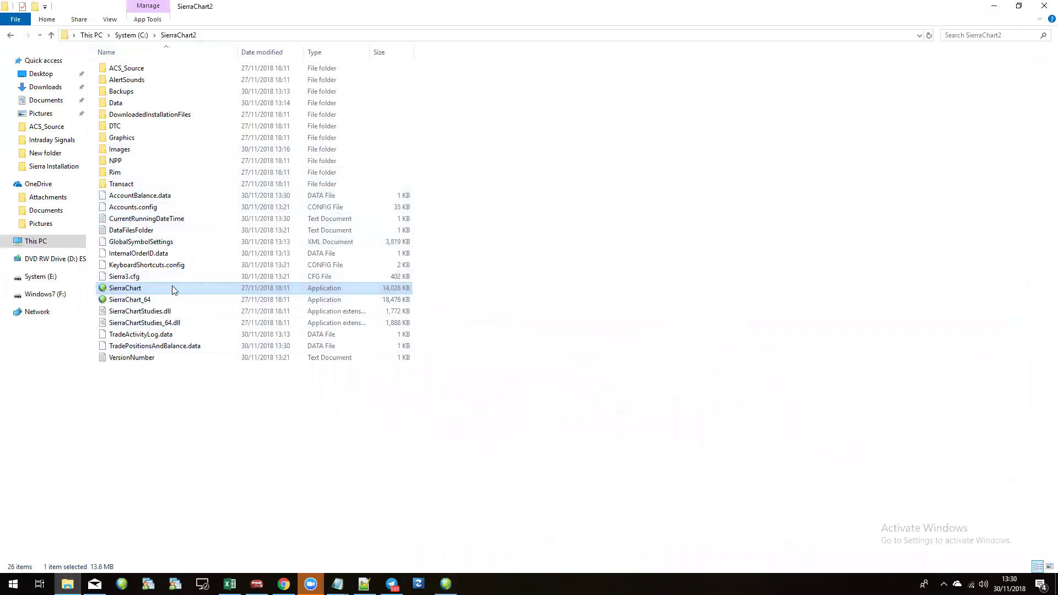
{"action": "left_click", "coordinate": [522, 284]}
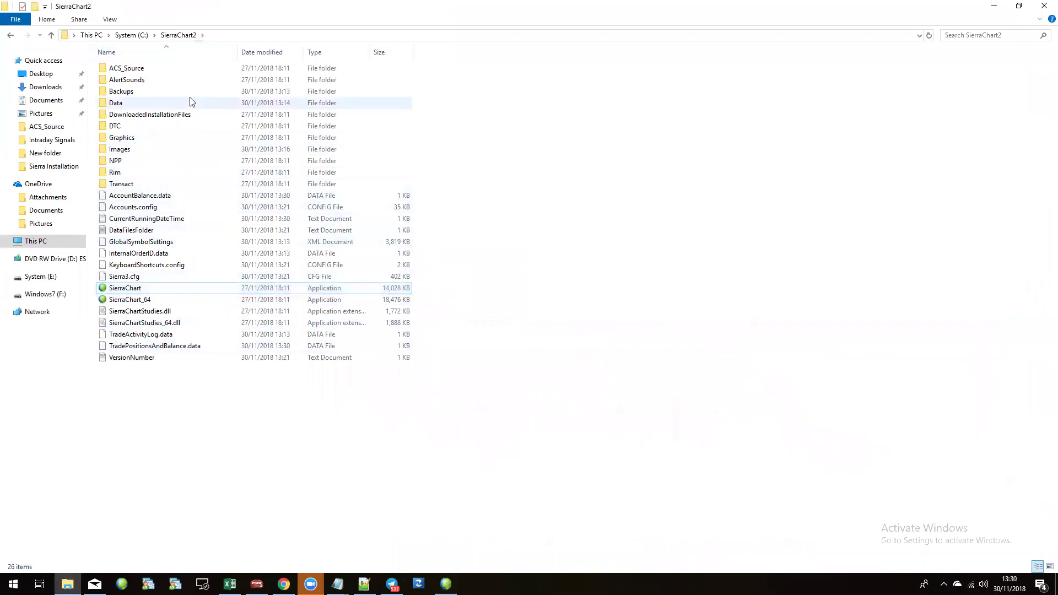
{"action": "double_click", "coordinate": [128, 103]}
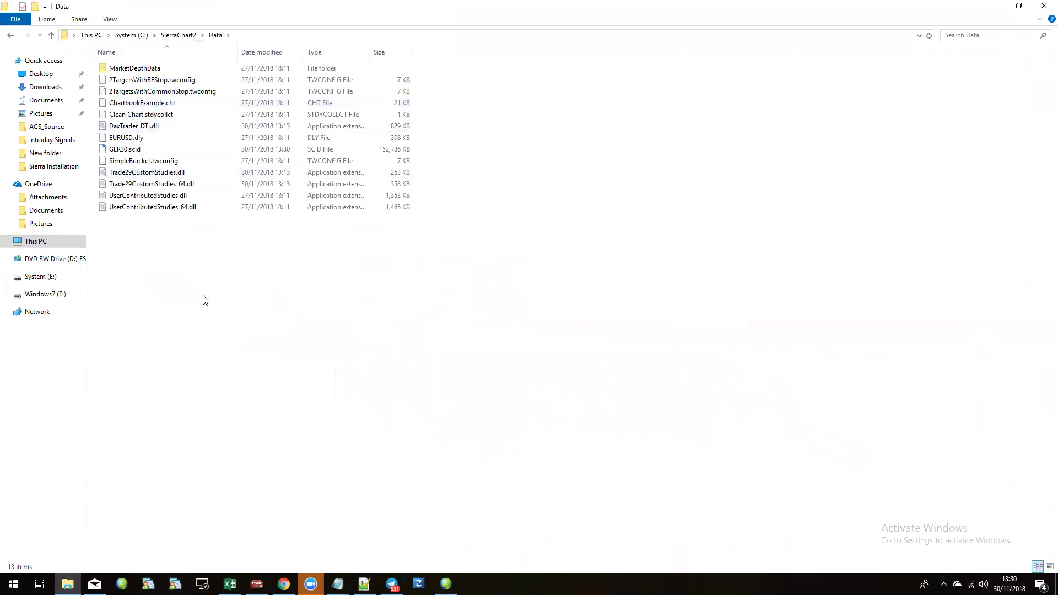
Switch back to Sierra Chart, view the study collection options for the GER30 chart, and close them without changes
{"action": "key", "text": "alt+Tab"}
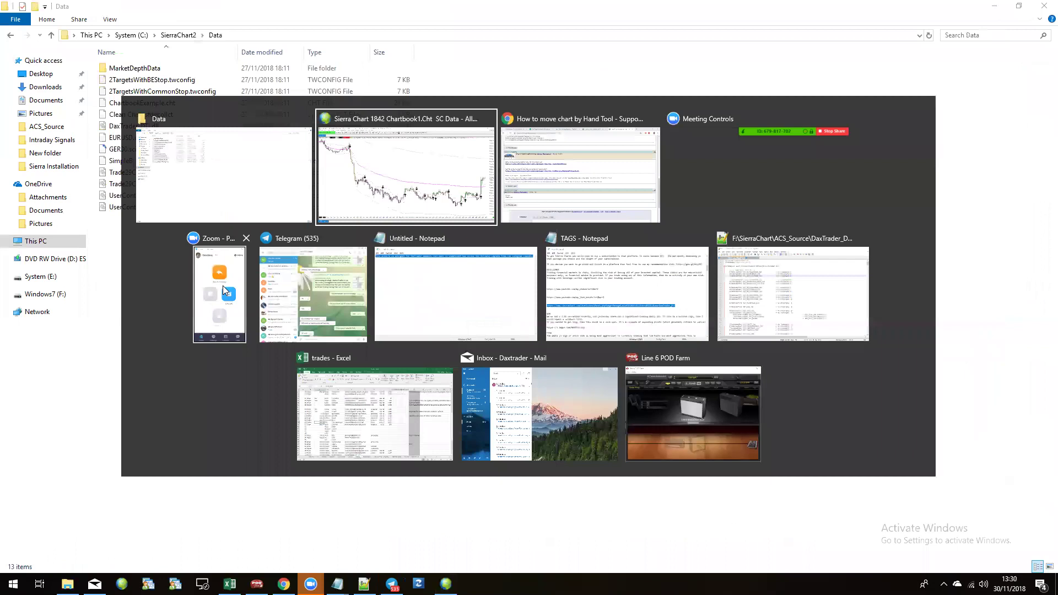
{"action": "right_click", "coordinate": [533, 148]}
{"action": "left_click", "coordinate": [589, 205]}
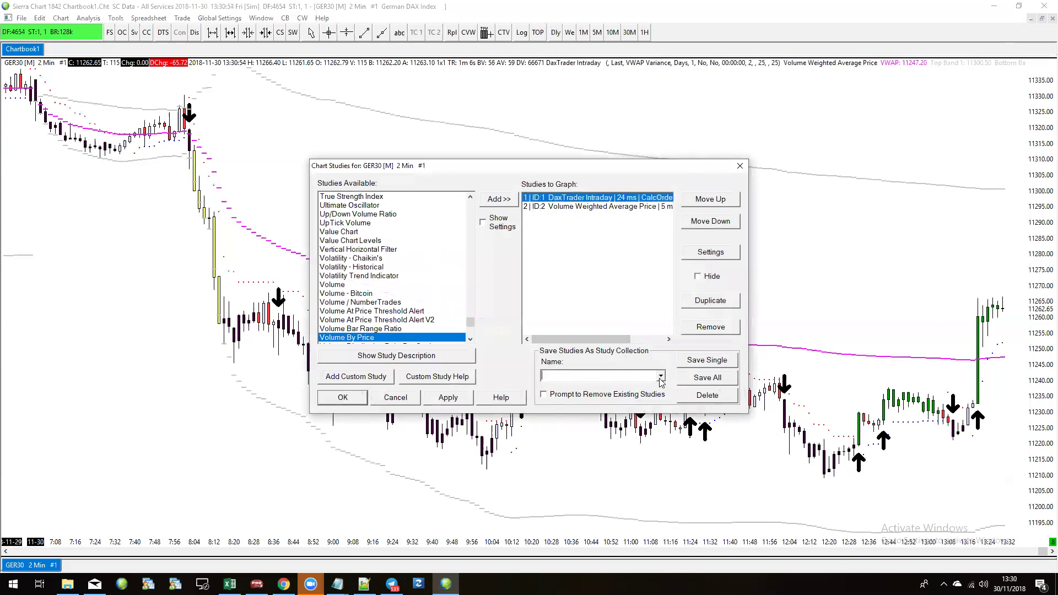
{"action": "left_click", "coordinate": [739, 165]}
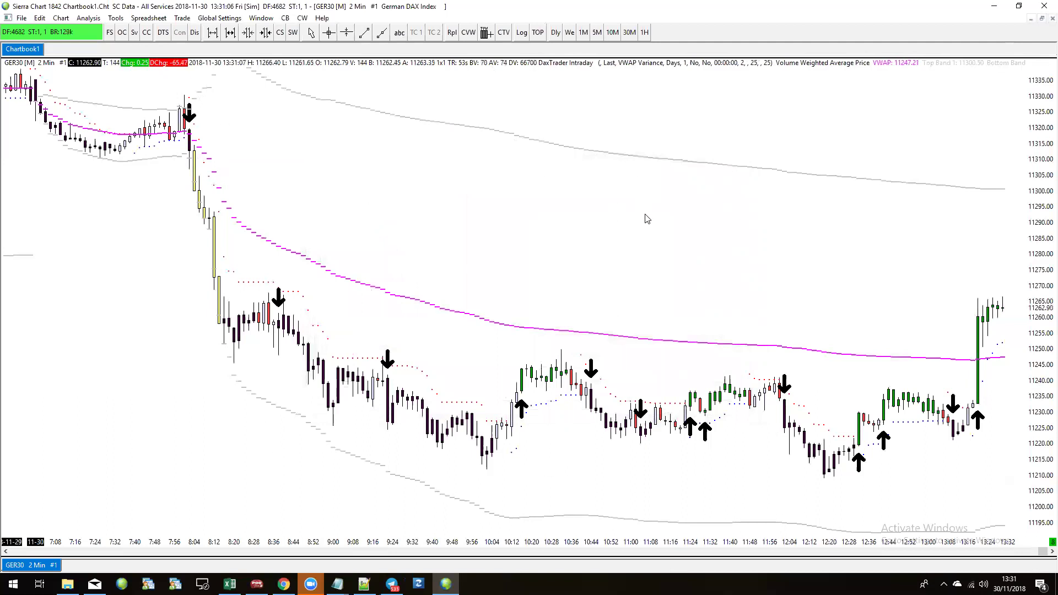
{"action": "scroll", "coordinate": [612, 215], "scroll_direction": "up", "scroll_amount": 2}
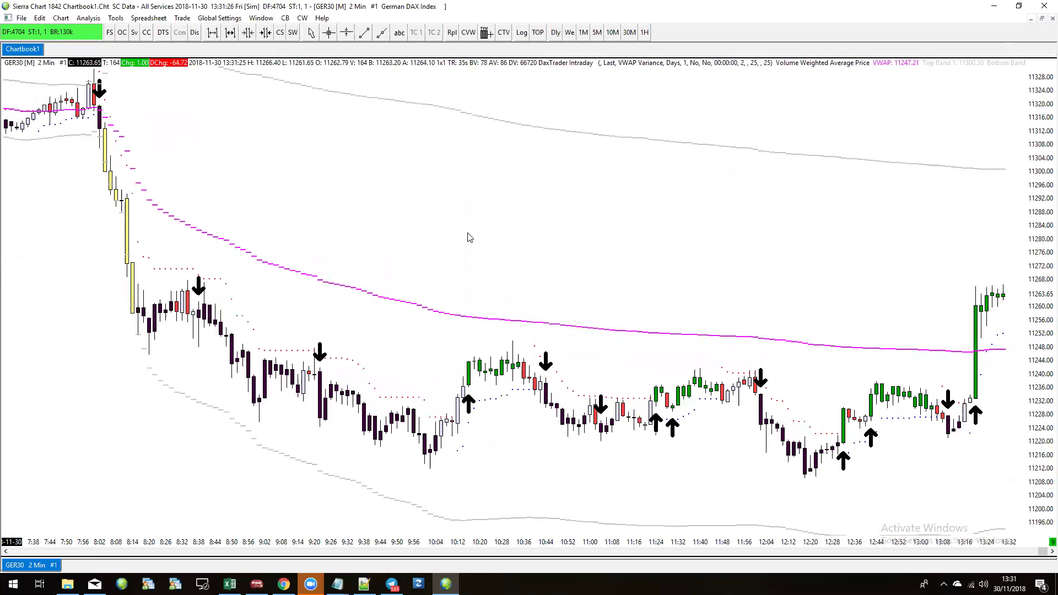
{"action": "key", "text": "alt+Tab"}
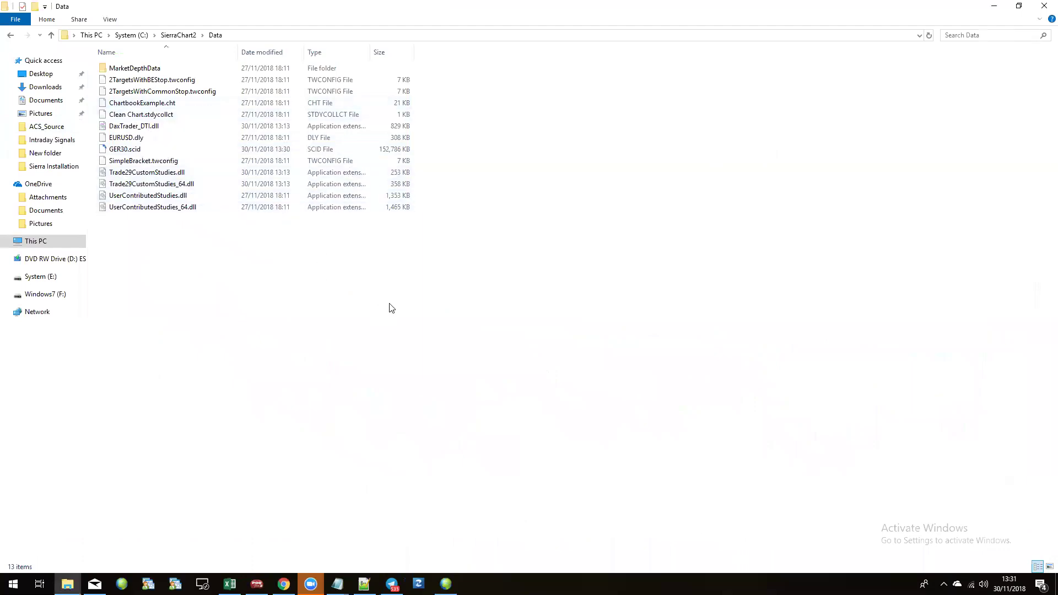
{"action": "key", "text": "alt+Tab"}
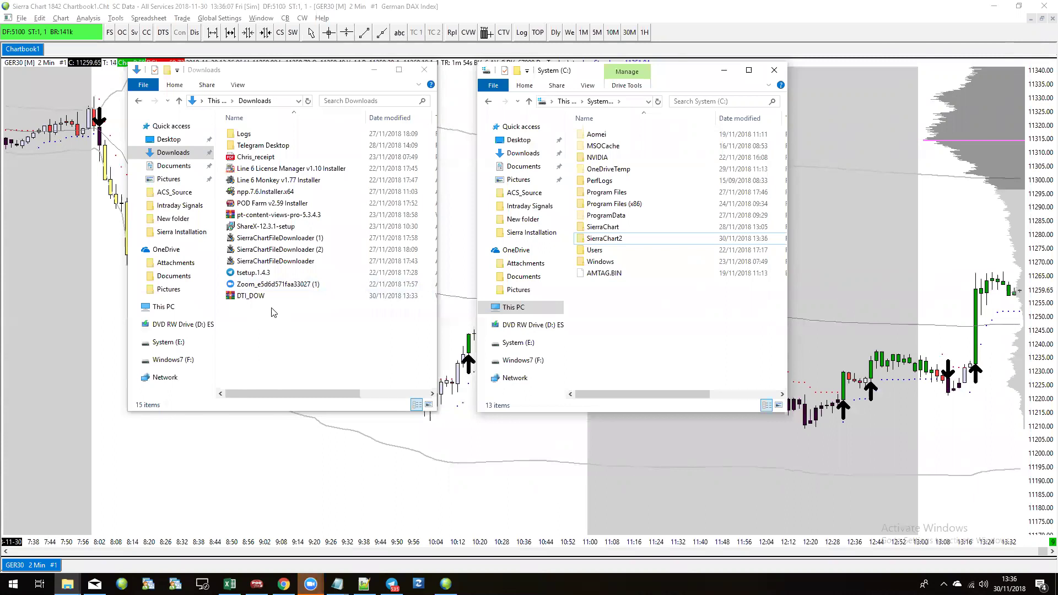
Move the DTI_DOW archive from the Downloads folder into the Data folder of SierraChart2
{"action": "left_click", "coordinate": [248, 298]}
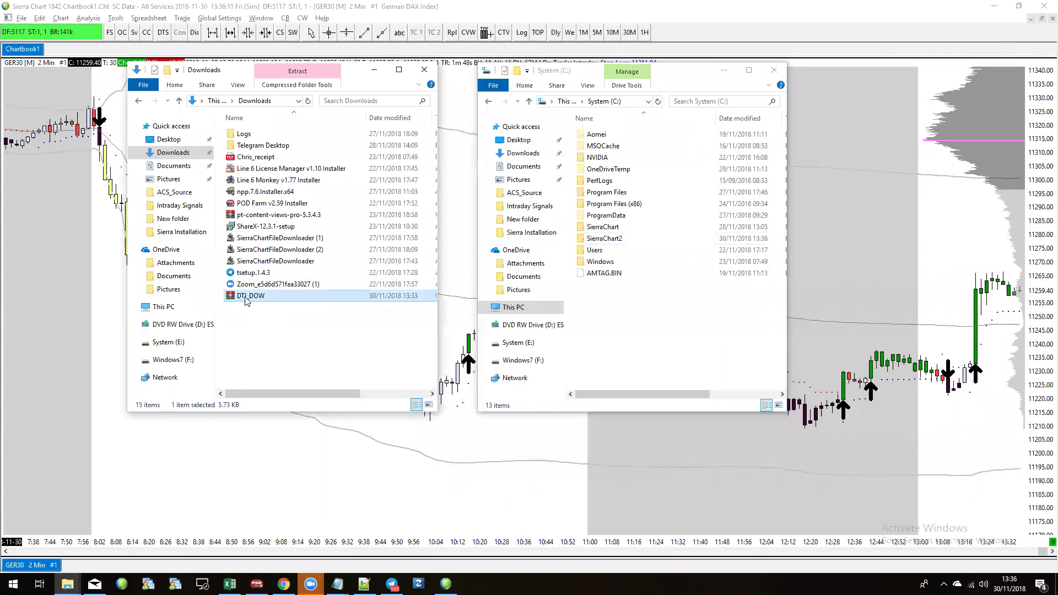
{"action": "left_click_drag", "start_coordinate": [240, 299], "coordinate": [623, 244]}
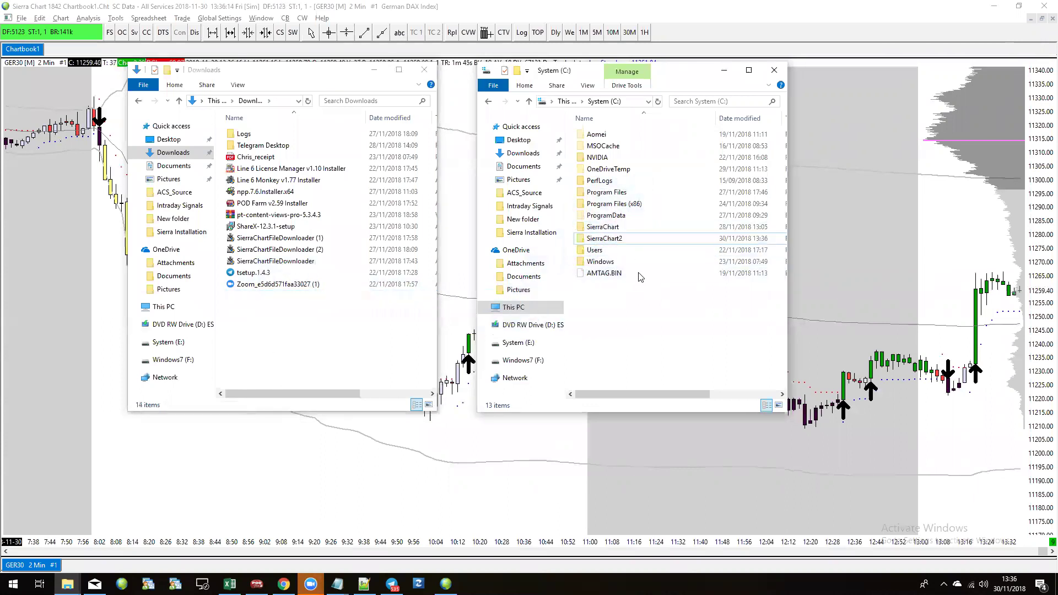
{"action": "double_click", "coordinate": [640, 240]}
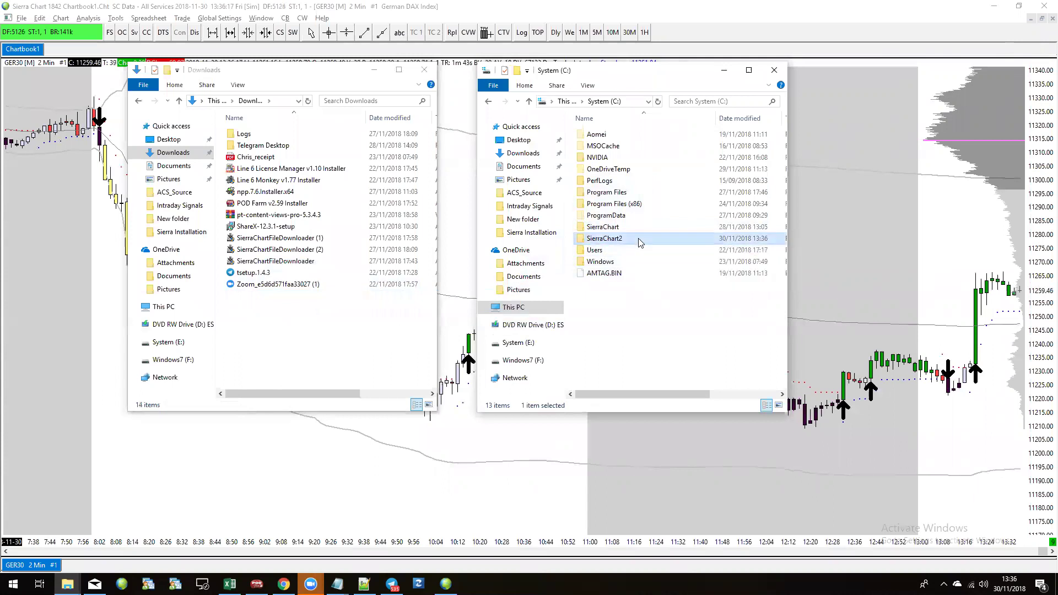
{"action": "left_click_drag", "start_coordinate": [609, 309], "coordinate": [615, 172]}
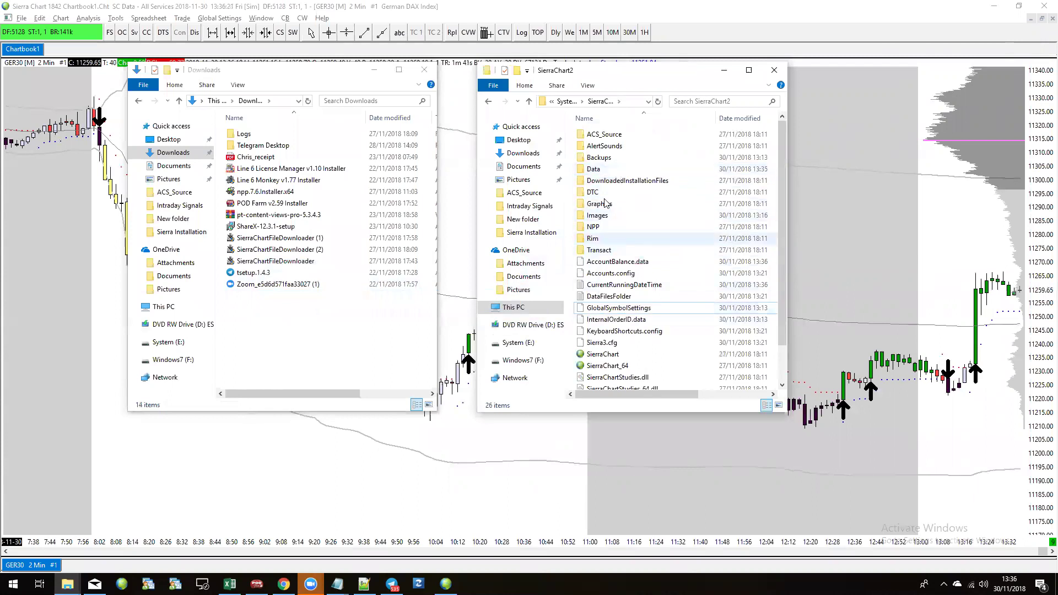
Open the SierraChart2 Data folder, close the Downloads window, and extract the DTI_DOW archive directly into the Data folder
{"action": "double_click", "coordinate": [609, 170]}
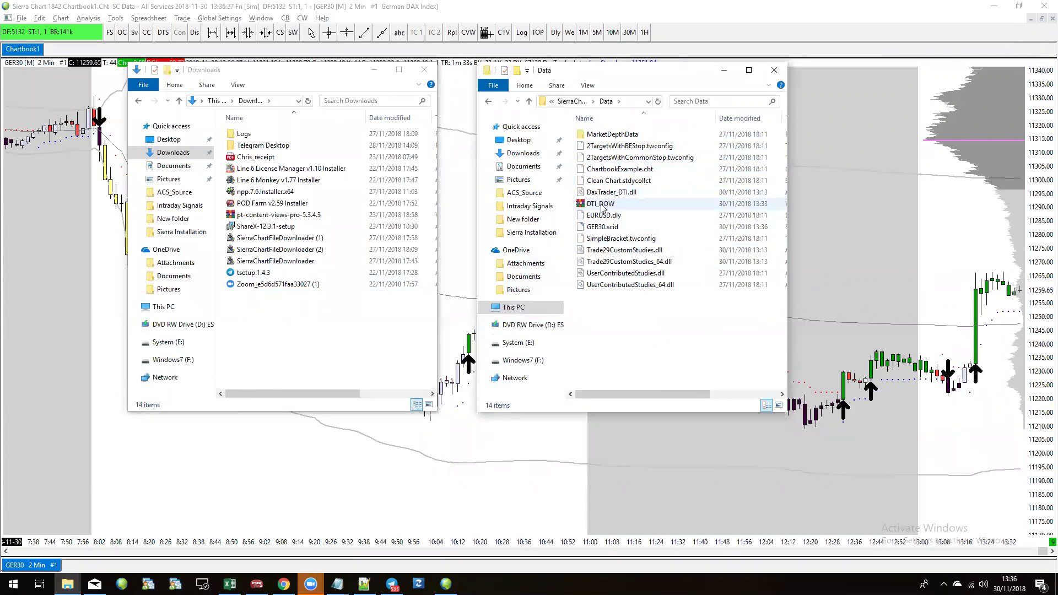
{"action": "left_click", "coordinate": [424, 70]}
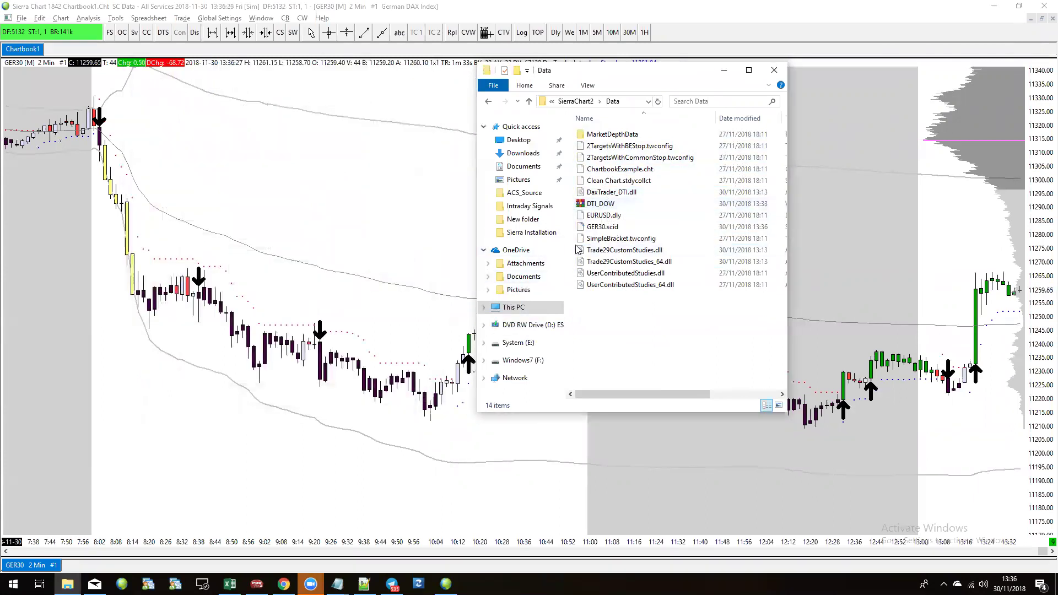
{"action": "right_click", "coordinate": [600, 205]}
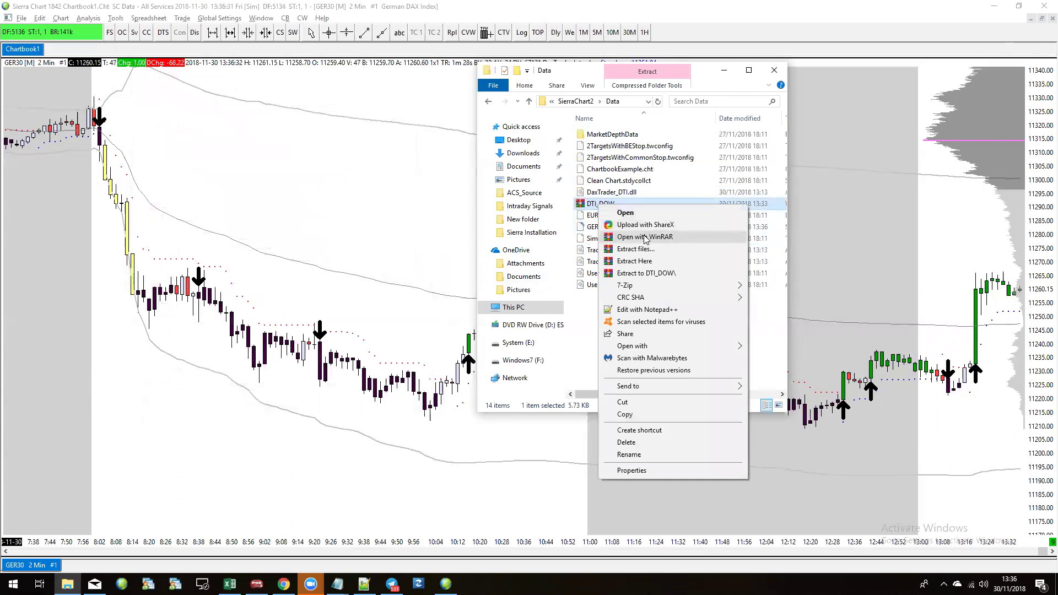
{"action": "left_click", "coordinate": [664, 261]}
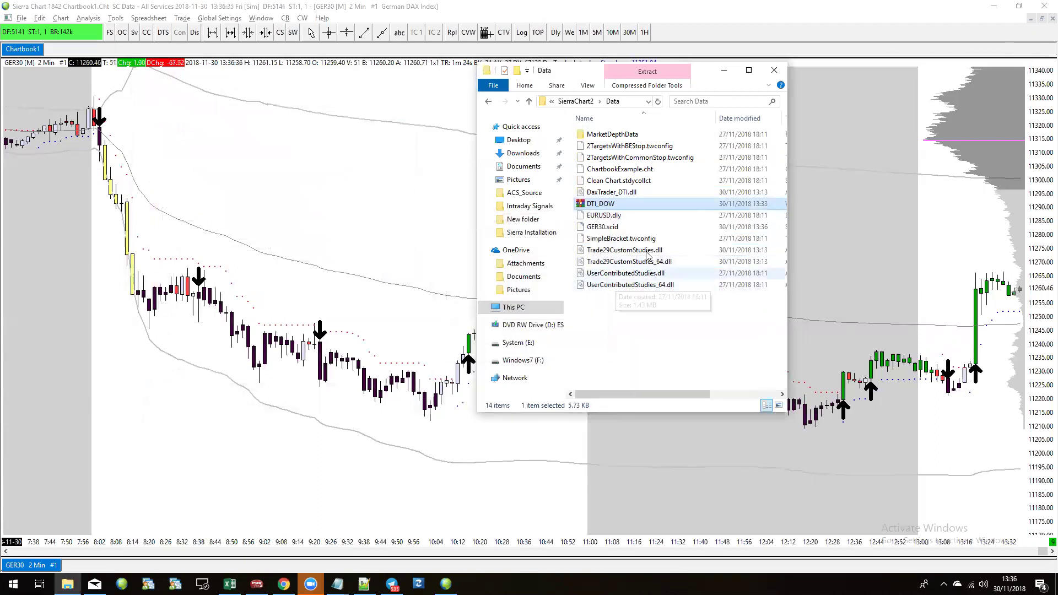
{"action": "left_click", "coordinate": [648, 224]}
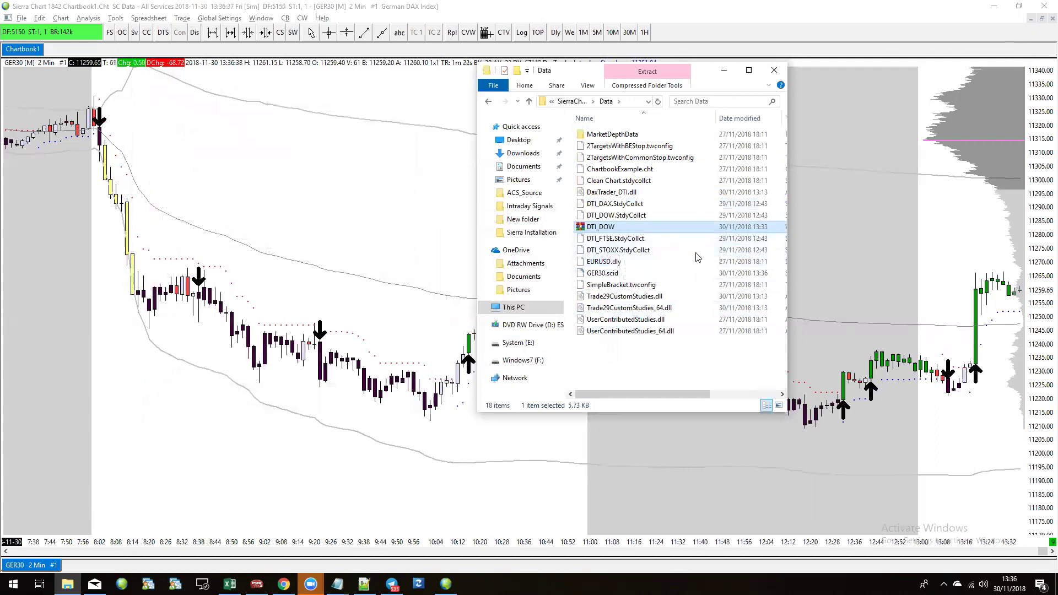
Delete the DTI_DOW archive from the Data folder, keeping the extracted study collections, and close the folder window
{"action": "key", "text": "Escape"}
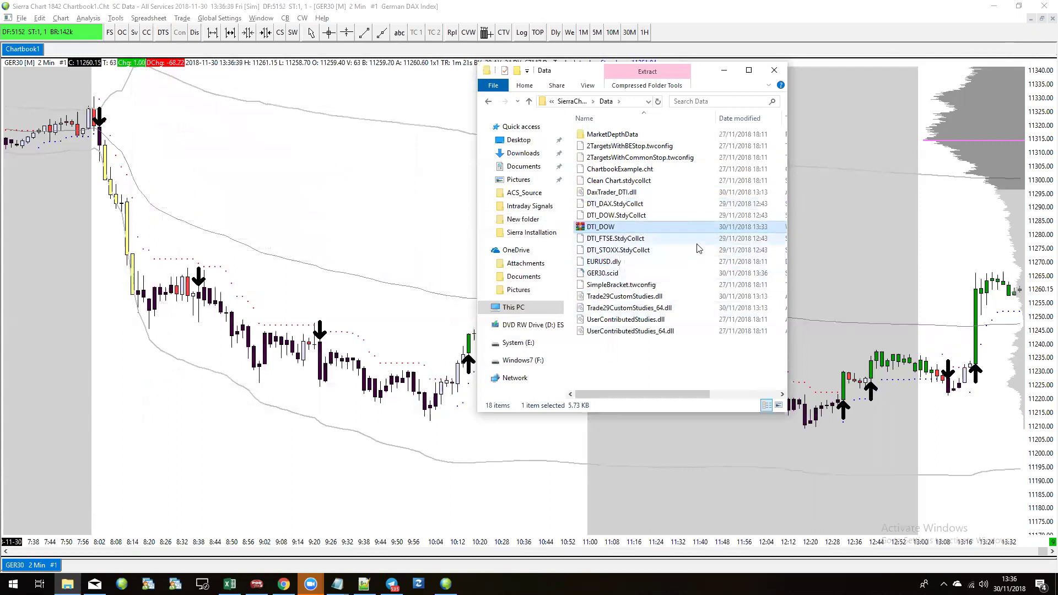
{"action": "key", "text": "Delete"}
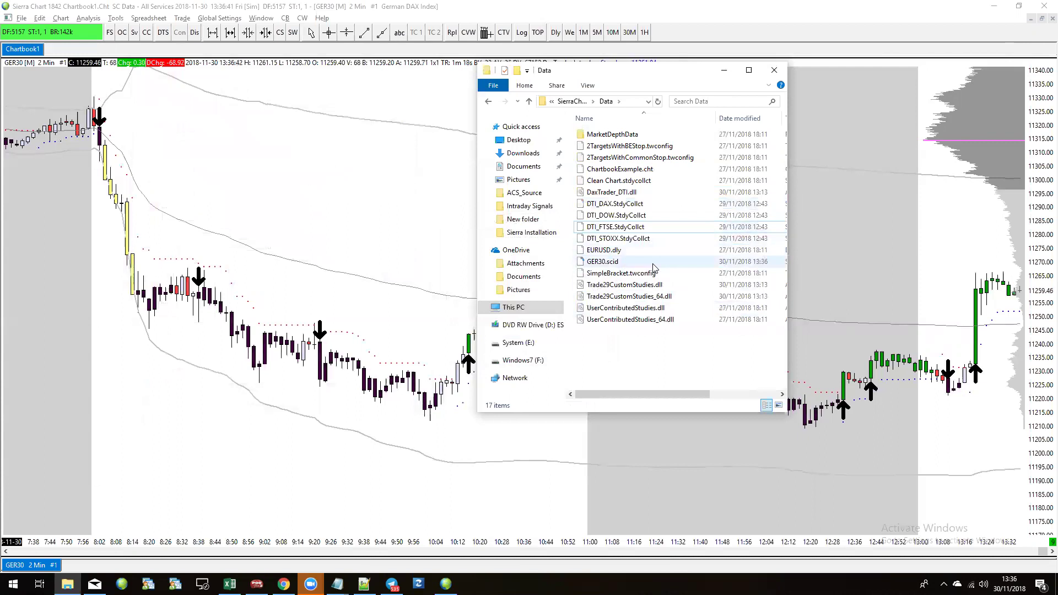
{"action": "left_click", "coordinate": [607, 204]}
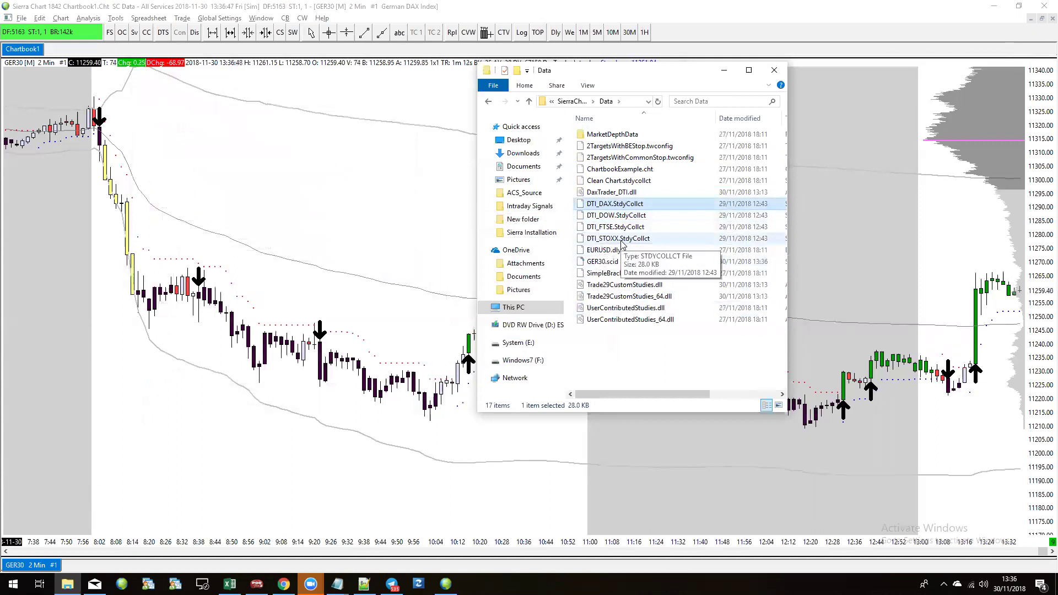
{"action": "left_click", "coordinate": [774, 70]}
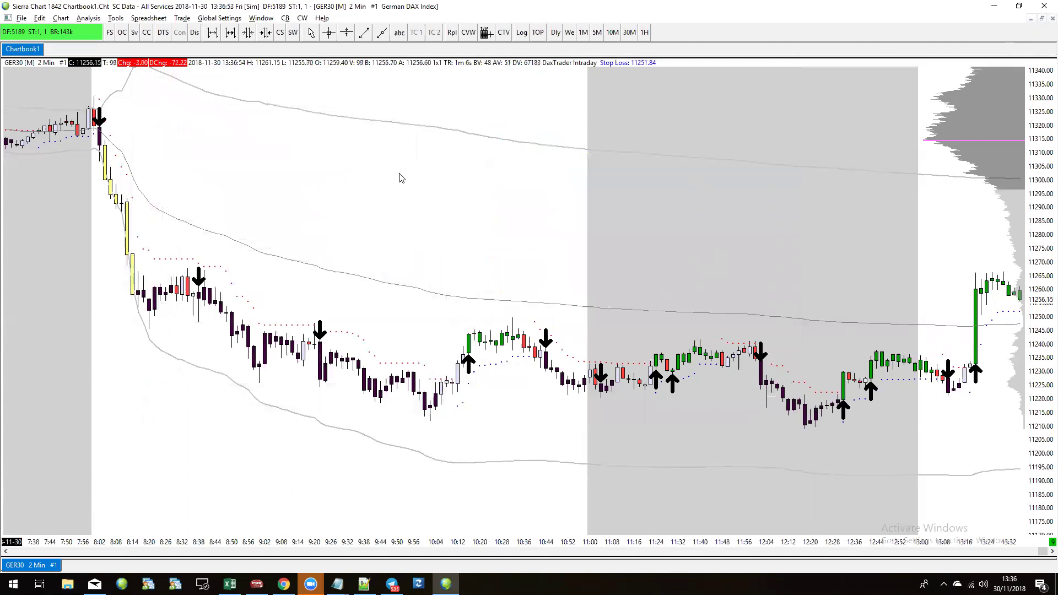
Remove the DaxTrader Intraday, Indi2-Background and Weekly Volume Profile studies from the GER30 chart and confirm
{"action": "right_click", "coordinate": [373, 224]}
{"action": "left_click", "coordinate": [432, 279]}
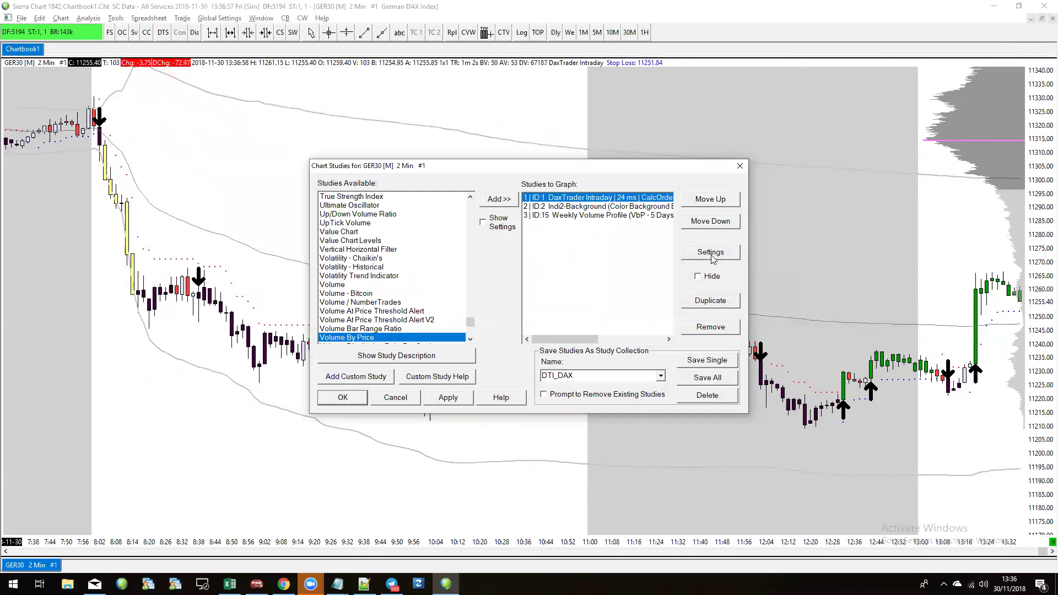
{"action": "left_click", "coordinate": [717, 326]}
{"action": "left_click", "coordinate": [717, 327]}
{"action": "left_click", "coordinate": [717, 326]}
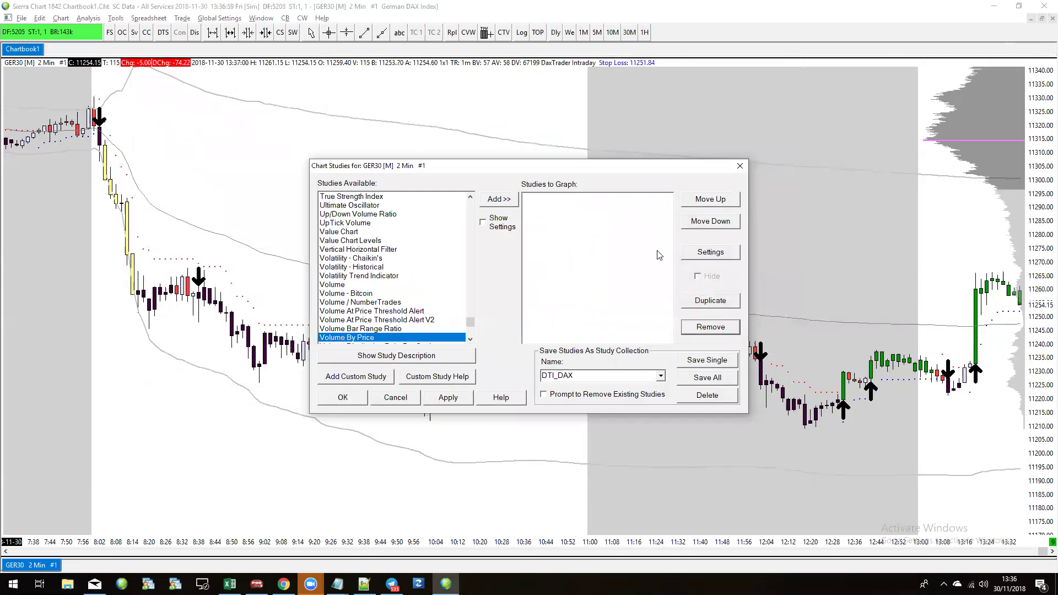
{"action": "left_click", "coordinate": [342, 397]}
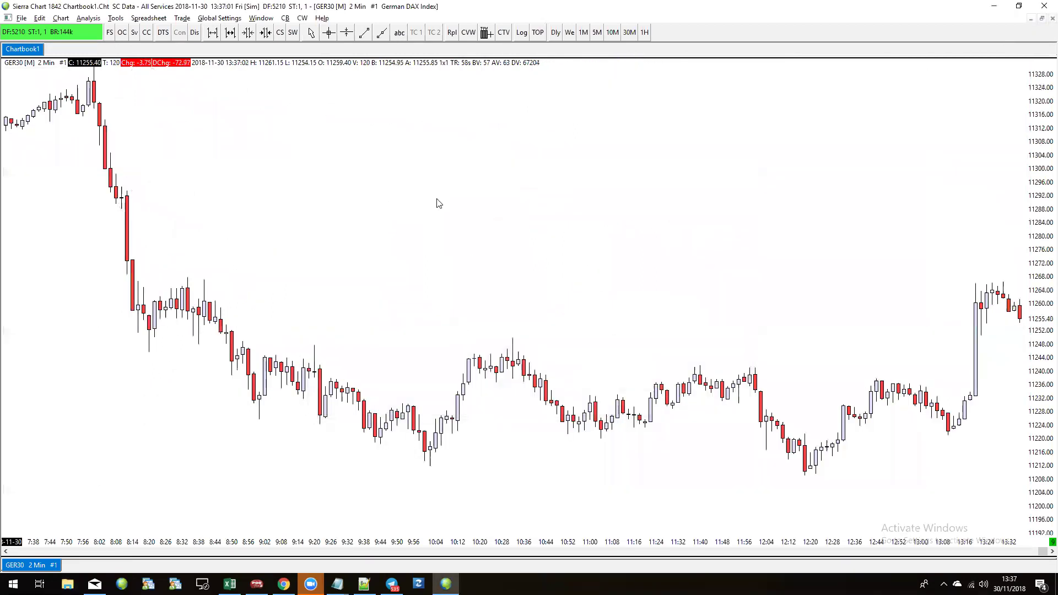
Duplicate the GER30 2-minute chart three times within the chartbook
{"action": "scroll", "coordinate": [443, 205], "scroll_direction": "down", "scroll_amount": 3}
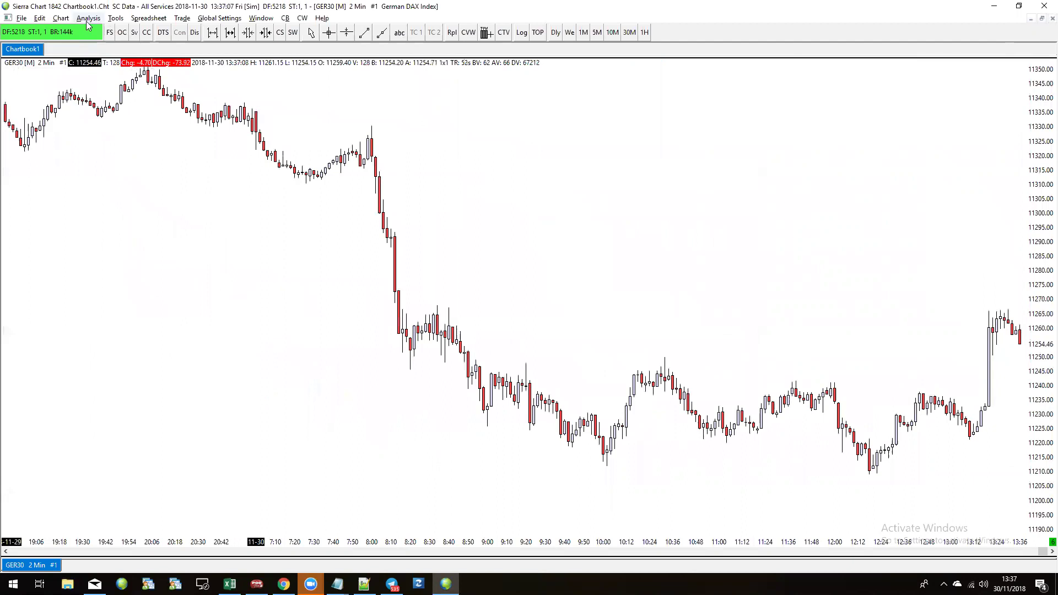
{"action": "left_click", "coordinate": [63, 19]}
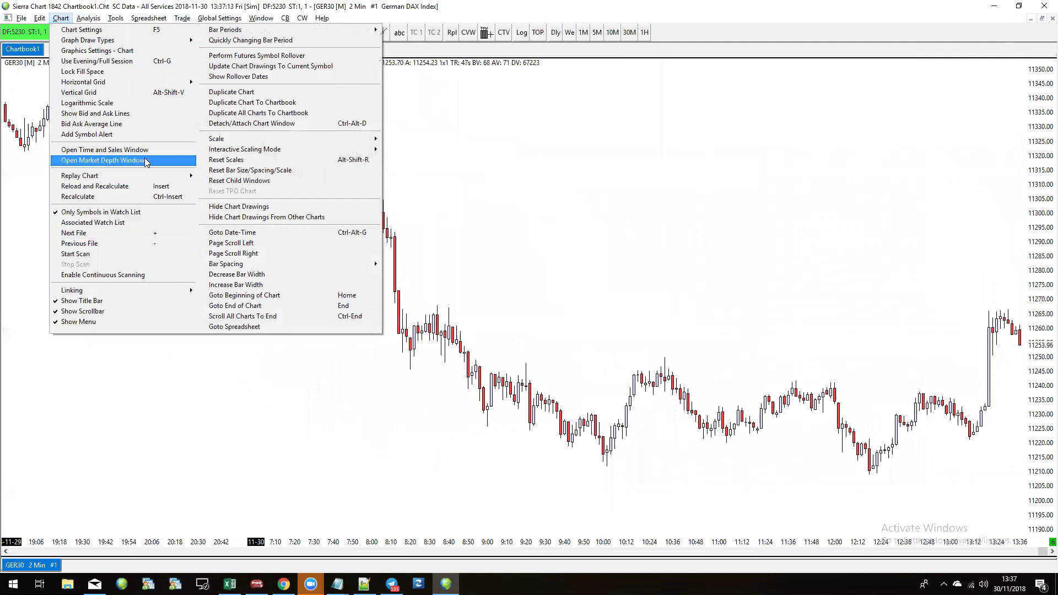
{"action": "left_click", "coordinate": [255, 92]}
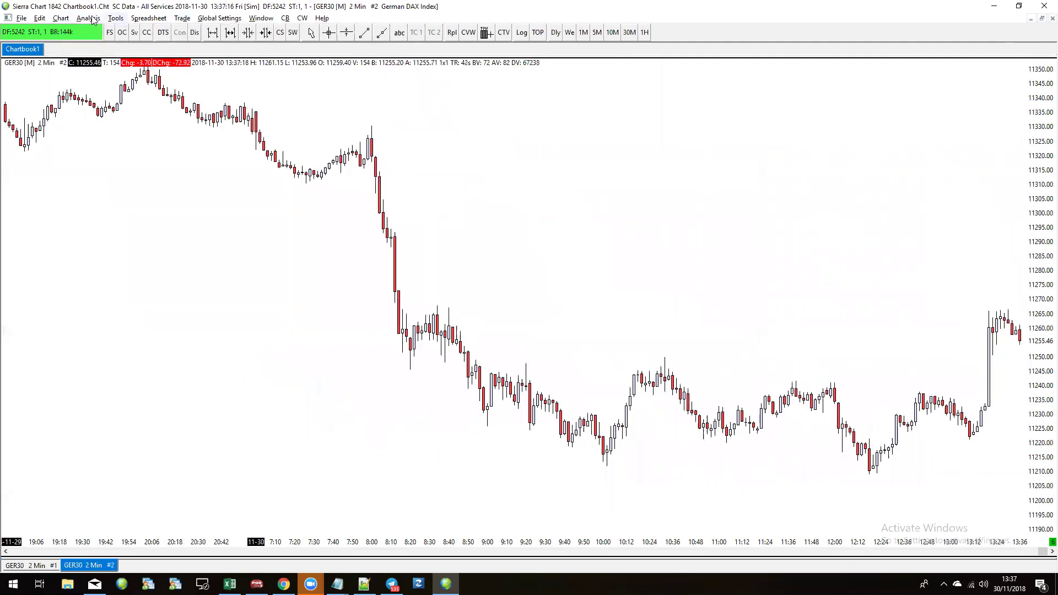
{"action": "left_click", "coordinate": [61, 19]}
{"action": "left_click", "coordinate": [232, 92]}
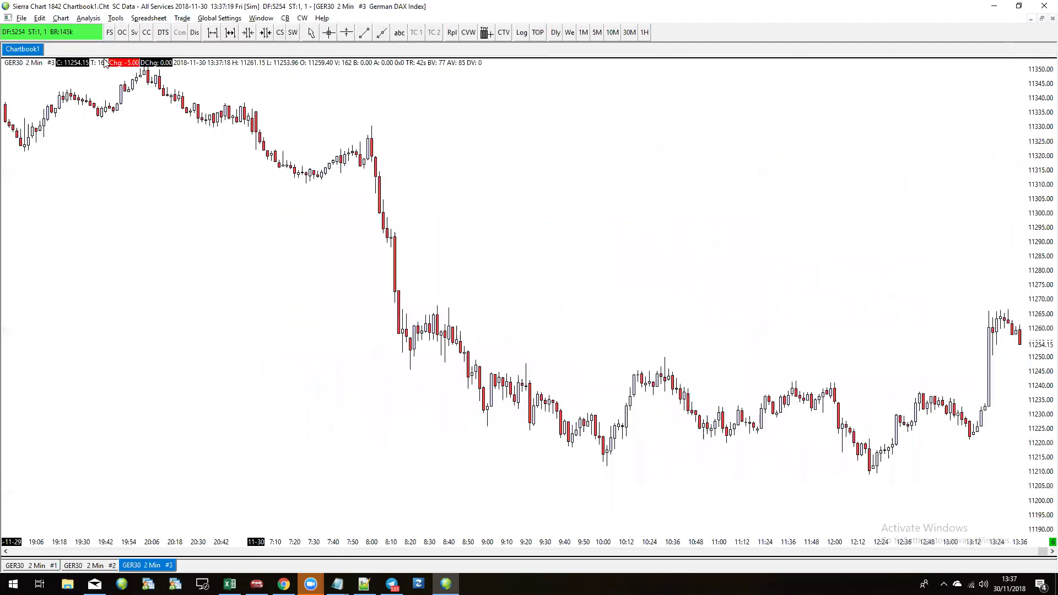
{"action": "left_click", "coordinate": [61, 19]}
{"action": "left_click", "coordinate": [231, 93]}
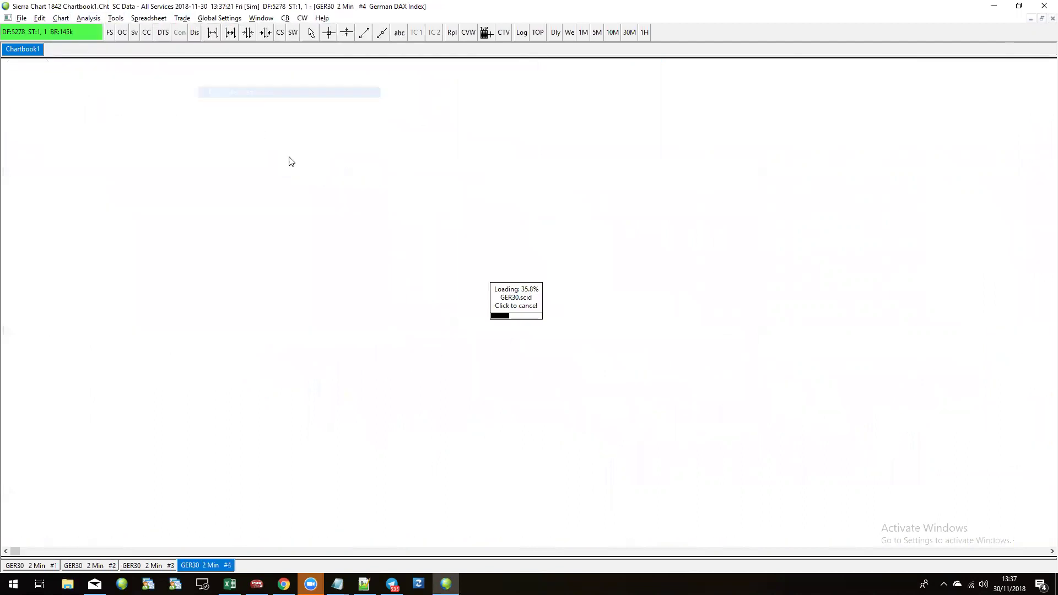
Tile the four GER30 charts as a horizontal grid and shift chart #1 to leave blank space after its latest bars
{"action": "left_click", "coordinate": [260, 18]}
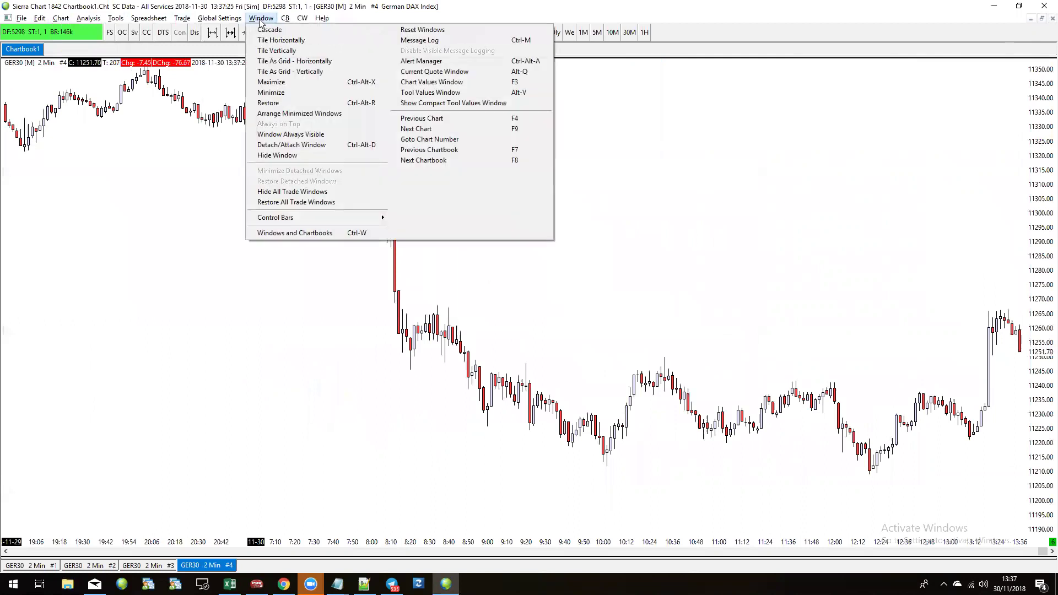
{"action": "left_click", "coordinate": [318, 64]}
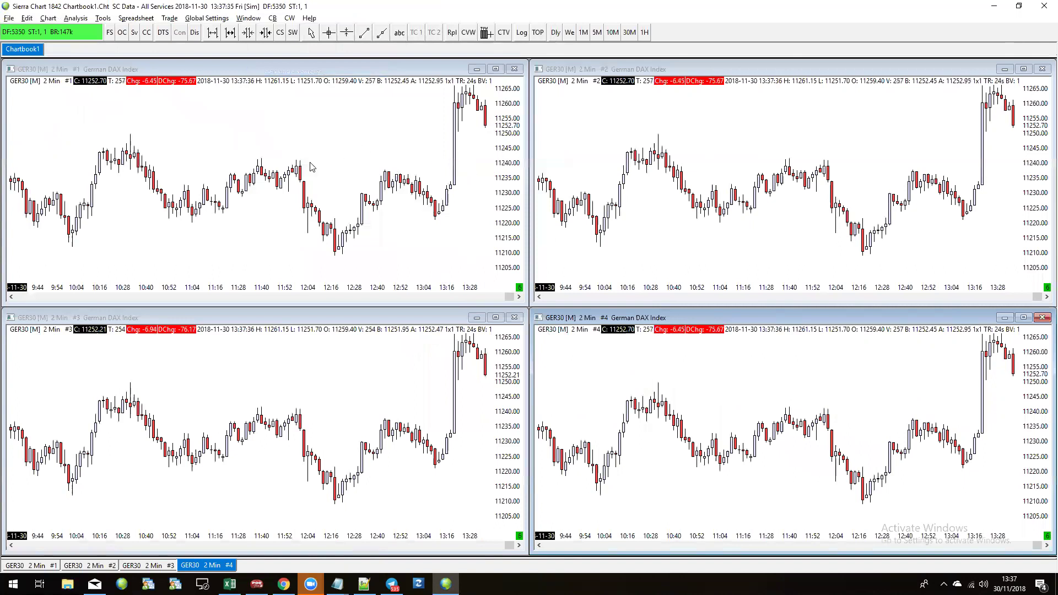
{"action": "left_click_drag", "start_coordinate": [332, 168], "coordinate": [390, 175]}
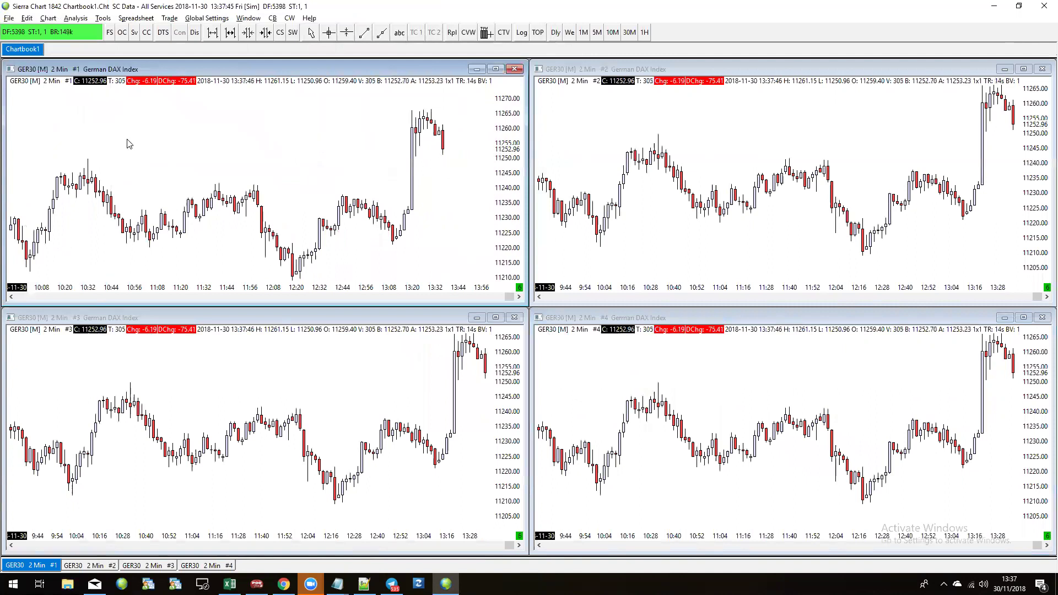
Change the symbol of chart #2 to UK100 (FTSE 100 Index) in its chart settings
{"action": "left_click", "coordinate": [606, 153]}
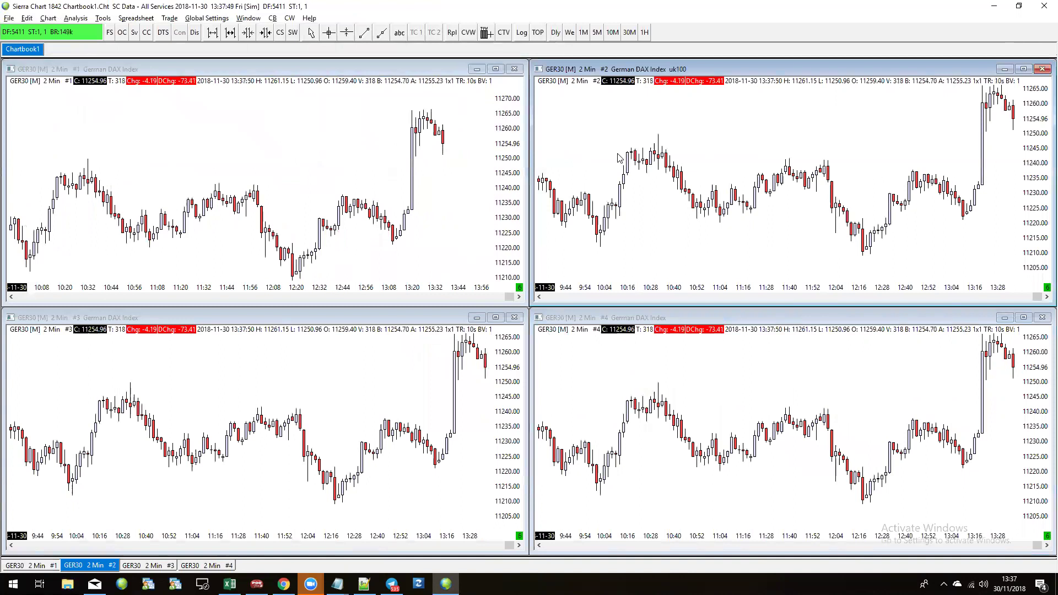
{"action": "scroll", "coordinate": [746, 118], "scroll_direction": "down", "scroll_amount": 3}
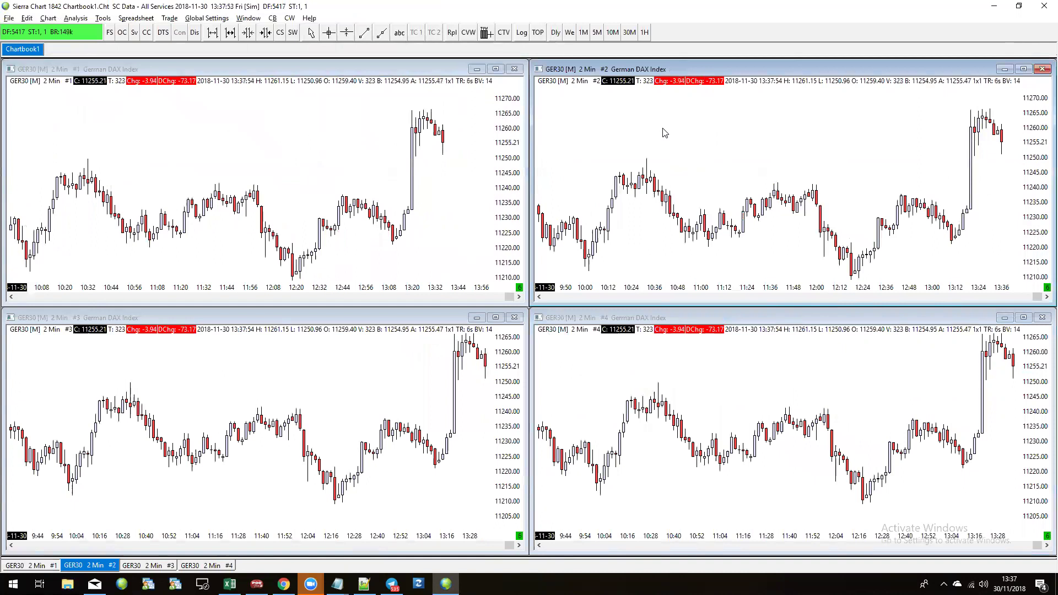
{"action": "type", "text": "UK100"}
{"action": "key", "text": "Escape"}
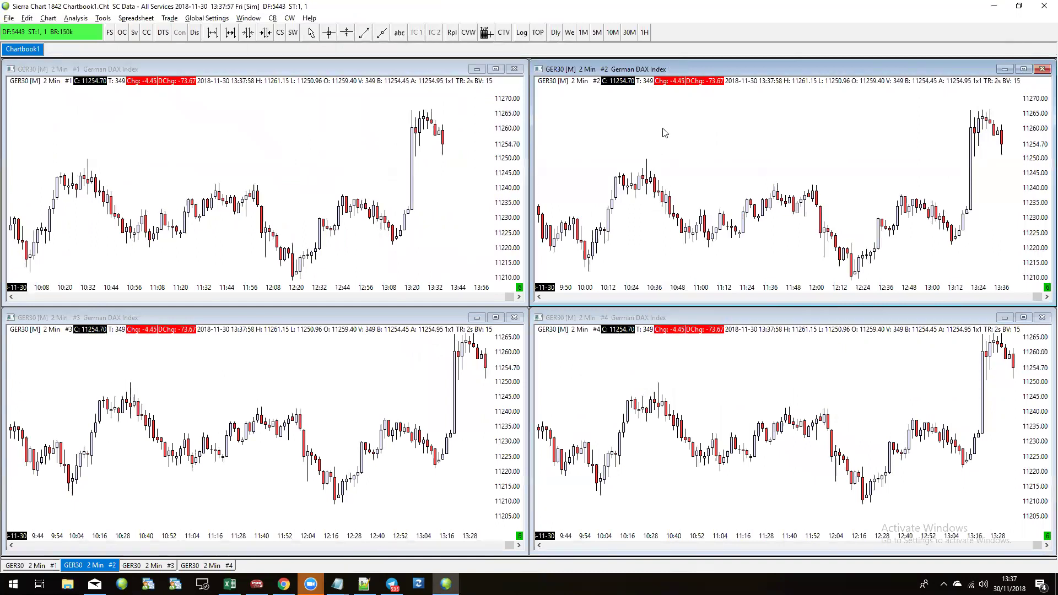
{"action": "key", "text": "F5"}
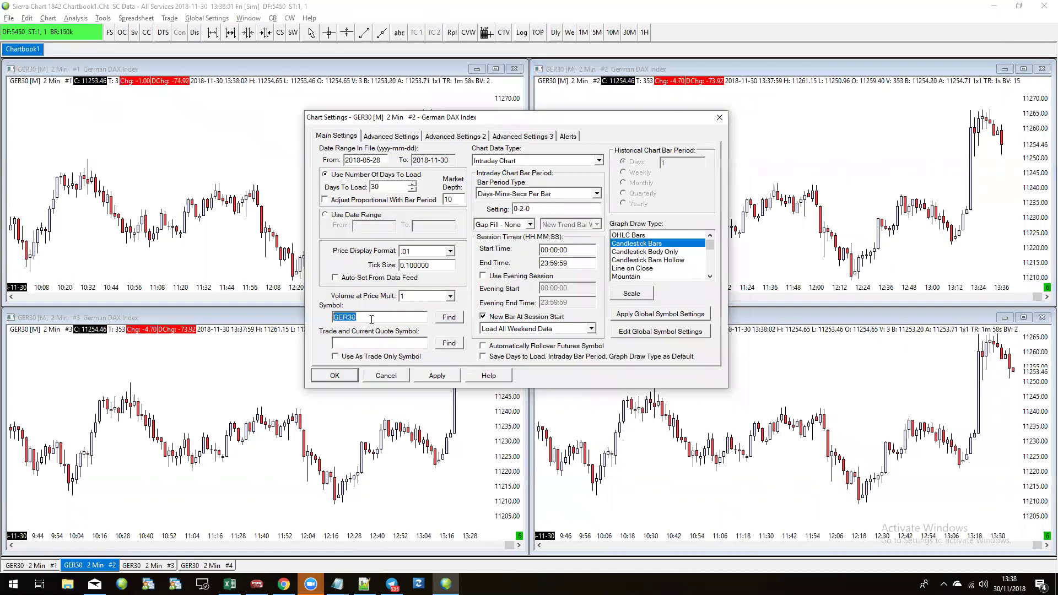
{"action": "type", "text": "uk100"}
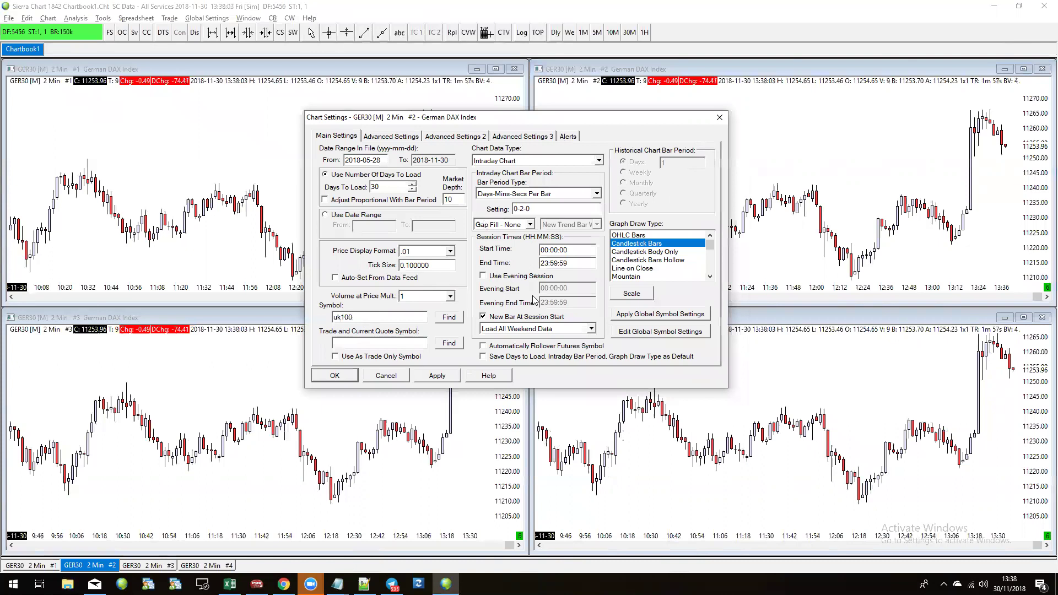
{"action": "left_click", "coordinate": [448, 321]}
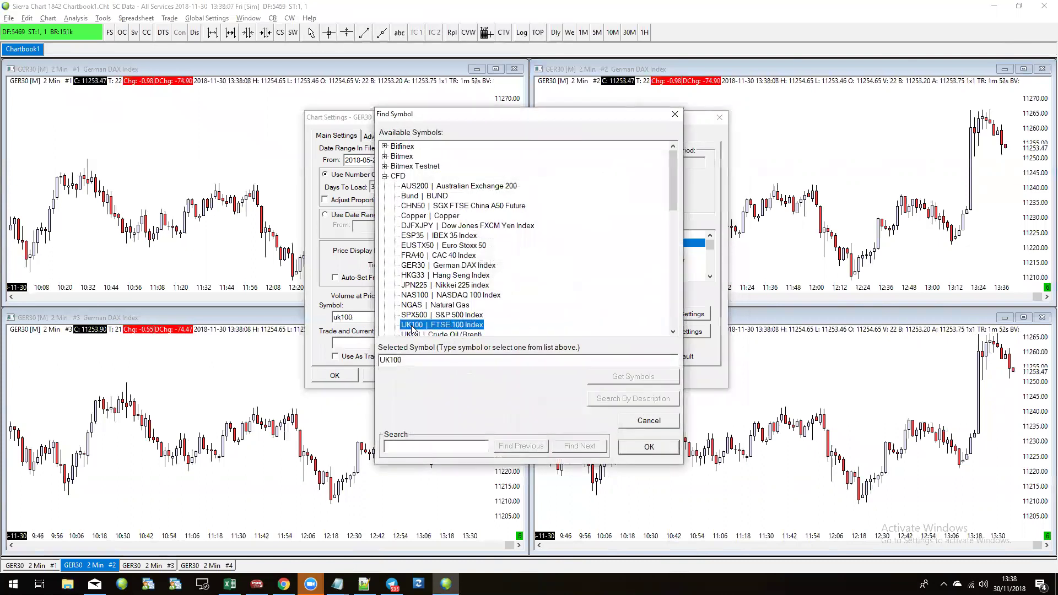
{"action": "left_click", "coordinate": [644, 447]}
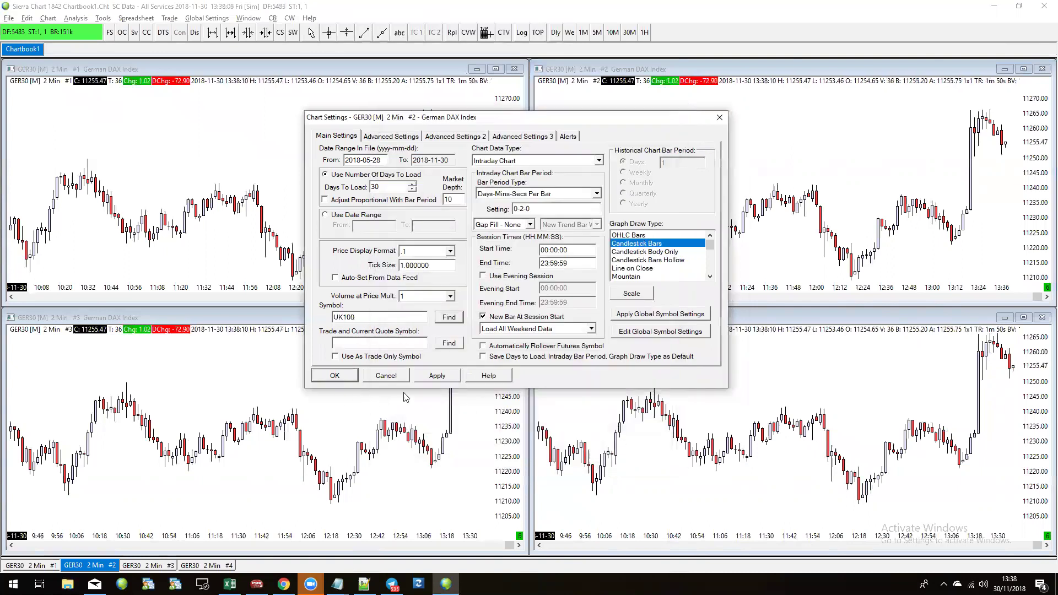
{"action": "left_click", "coordinate": [336, 375]}
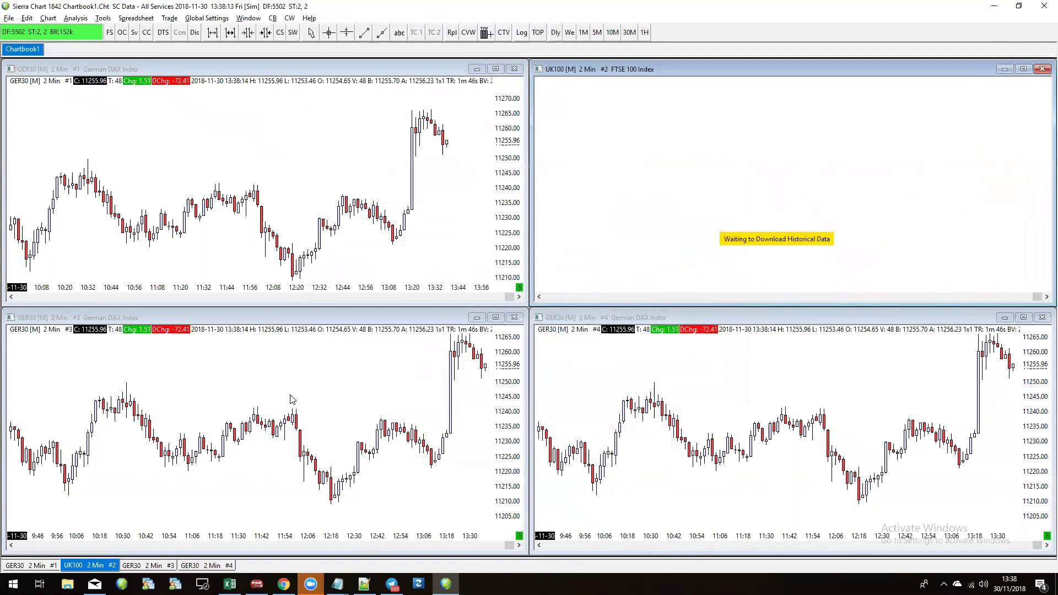
Change the symbol of chart #3 to US30 in its chart settings
{"action": "left_click", "coordinate": [245, 379]}
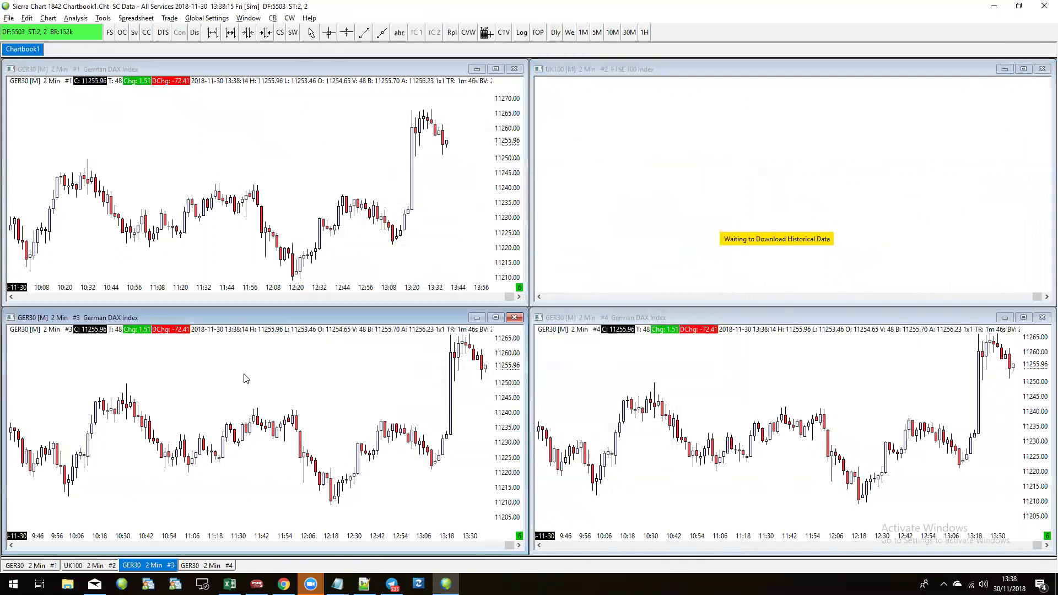
{"action": "key", "text": "F5"}
{"action": "double_click", "coordinate": [379, 355]}
{"action": "type", "text": "us30"}
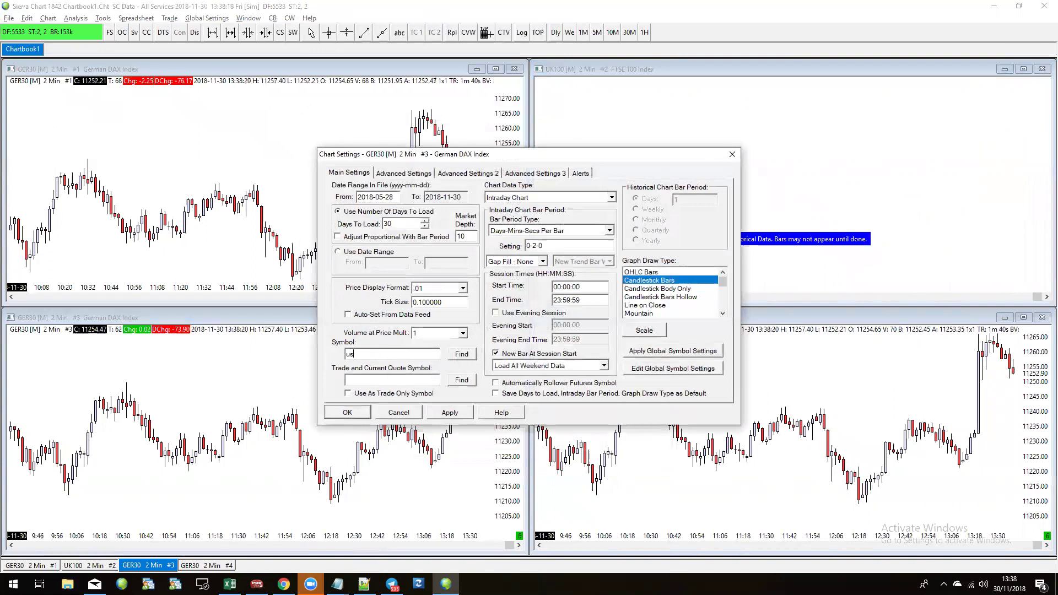
{"action": "left_click", "coordinate": [347, 413]}
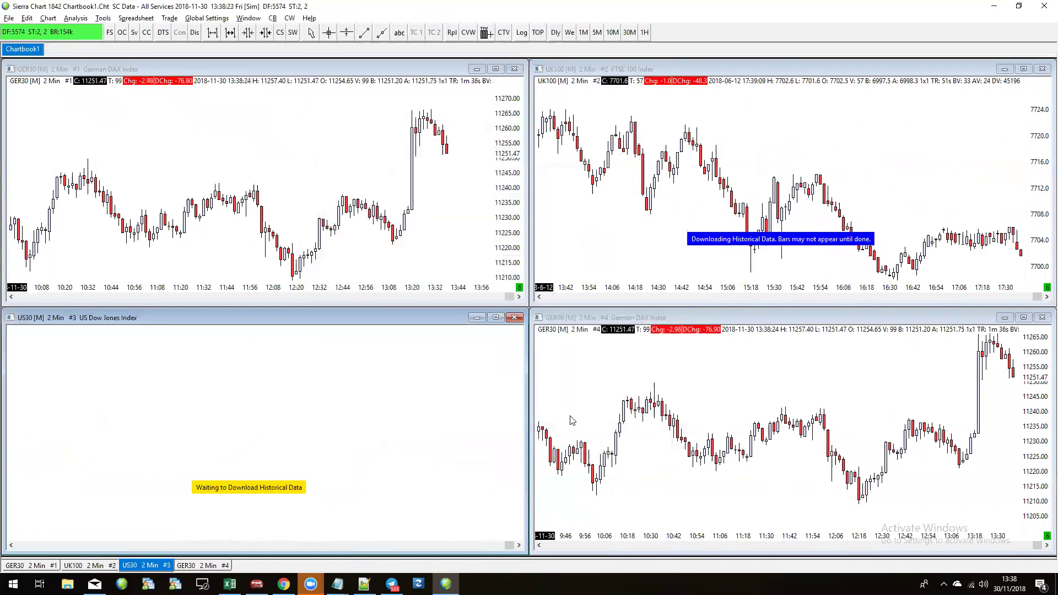
Change the symbol of chart #4 to EUSTX50 (Euro Stoxx 50) in its chart settings
{"action": "left_click", "coordinate": [626, 395]}
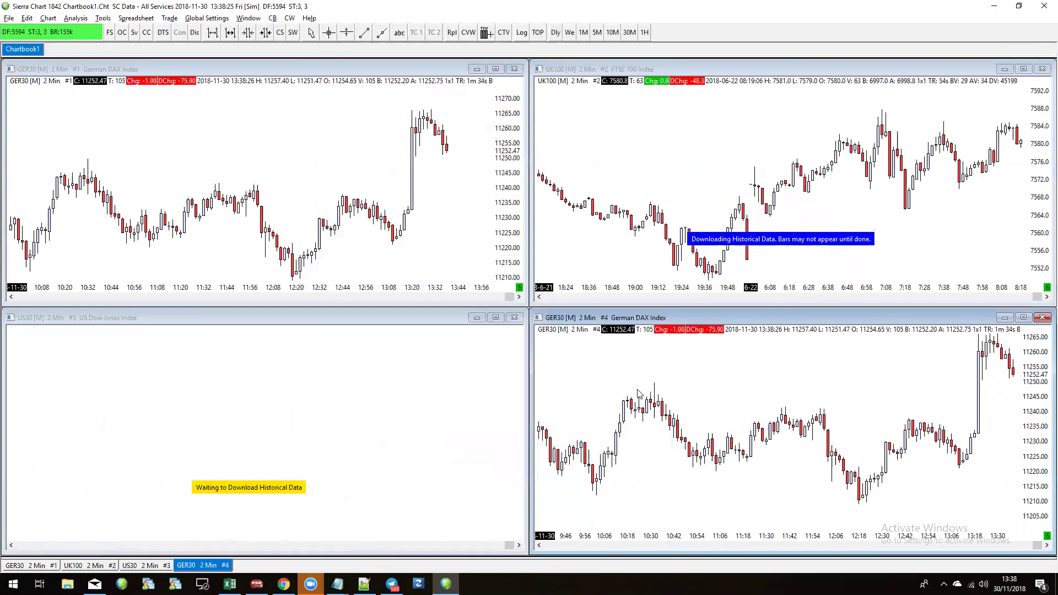
{"action": "key", "text": "F5"}
{"action": "double_click", "coordinate": [386, 354]}
{"action": "type", "text": "eustx50"}
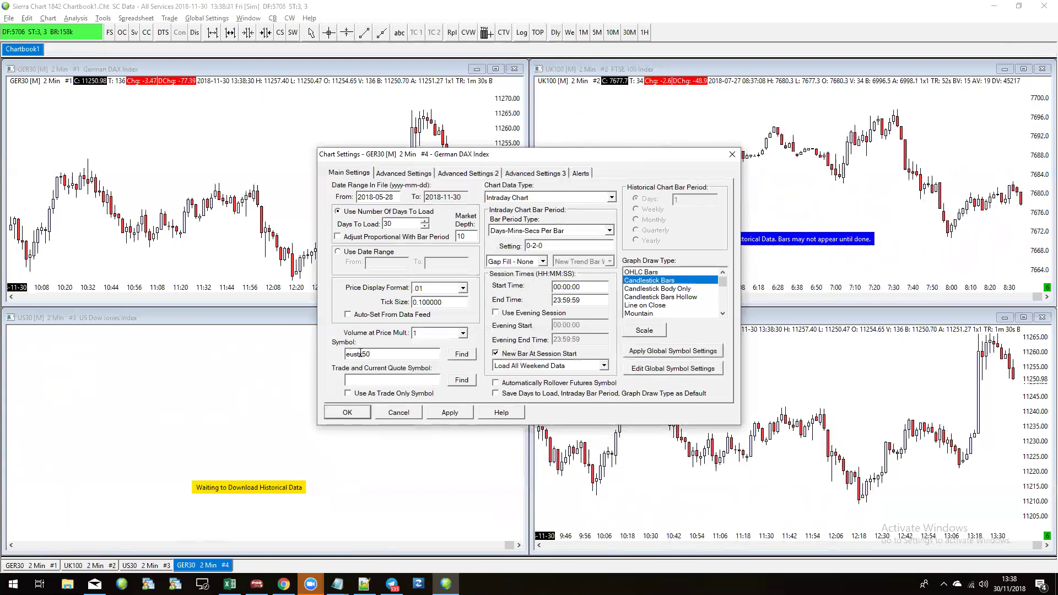
{"action": "left_click", "coordinate": [462, 354]}
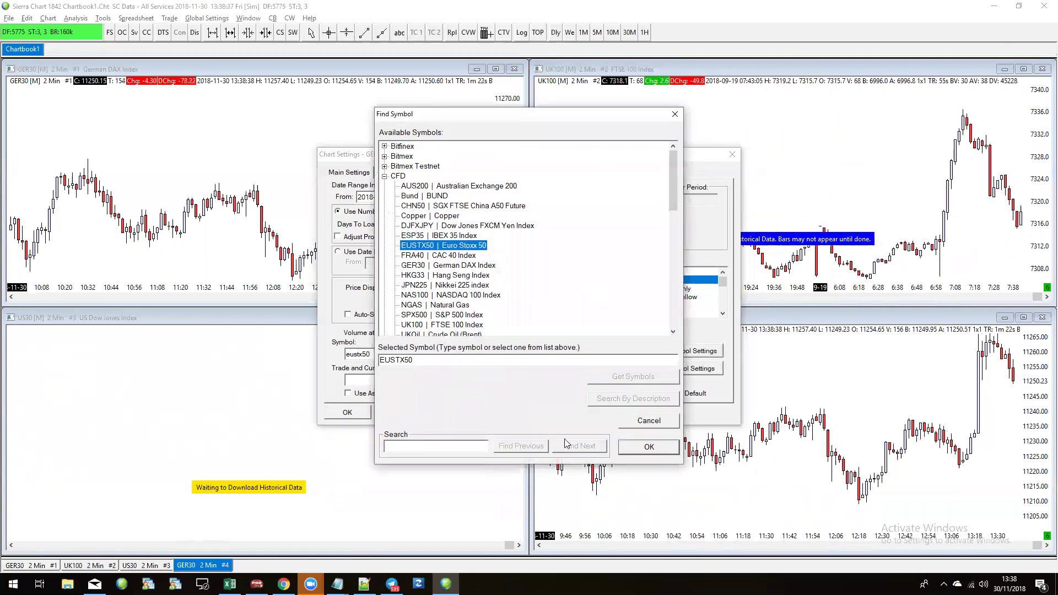
{"action": "left_click", "coordinate": [649, 446]}
{"action": "left_click", "coordinate": [348, 412]}
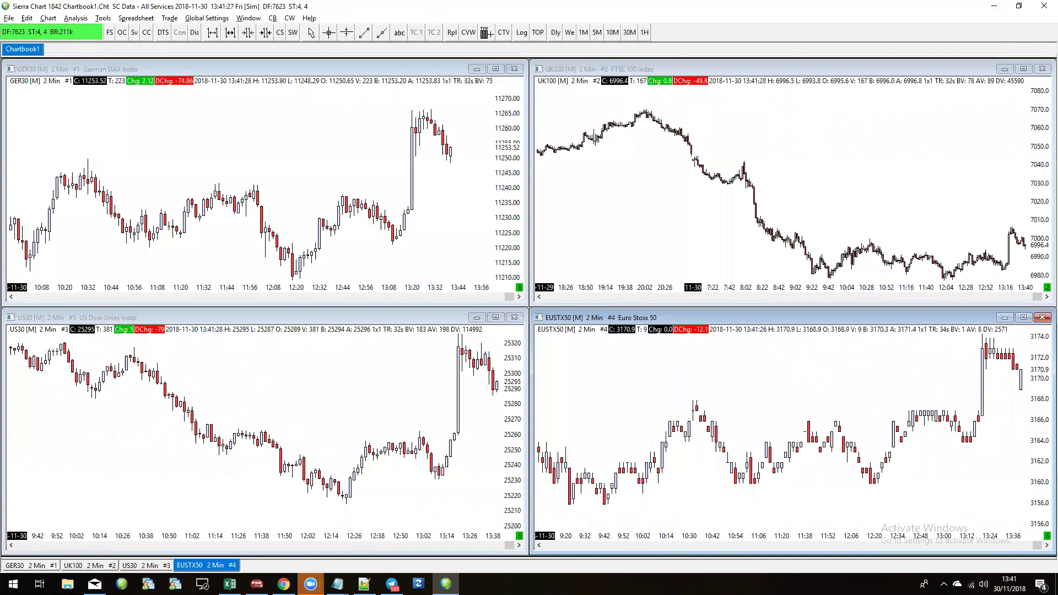
Apply the DTI_DAX study collection to the GER30 chart #1
{"action": "left_click", "coordinate": [304, 181]}
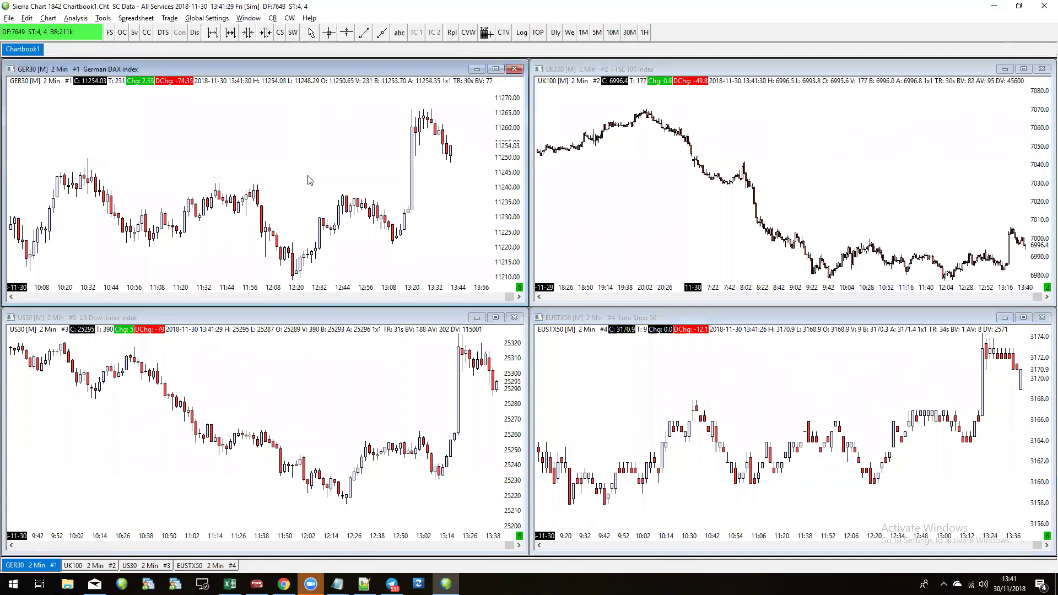
{"action": "left_click", "coordinate": [264, 147]}
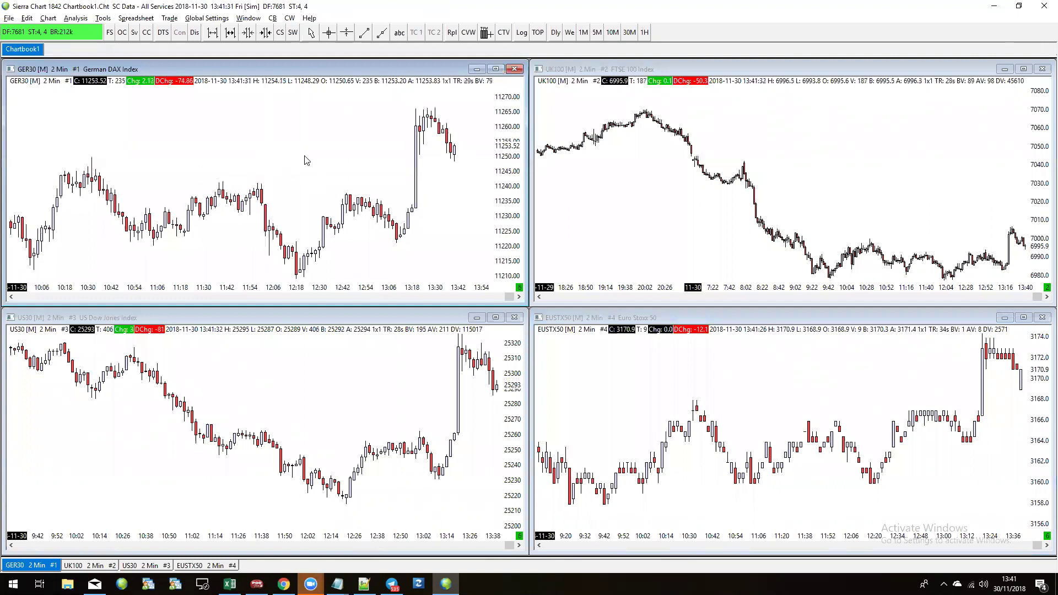
{"action": "left_click_drag", "start_coordinate": [313, 174], "coordinate": [259, 175]}
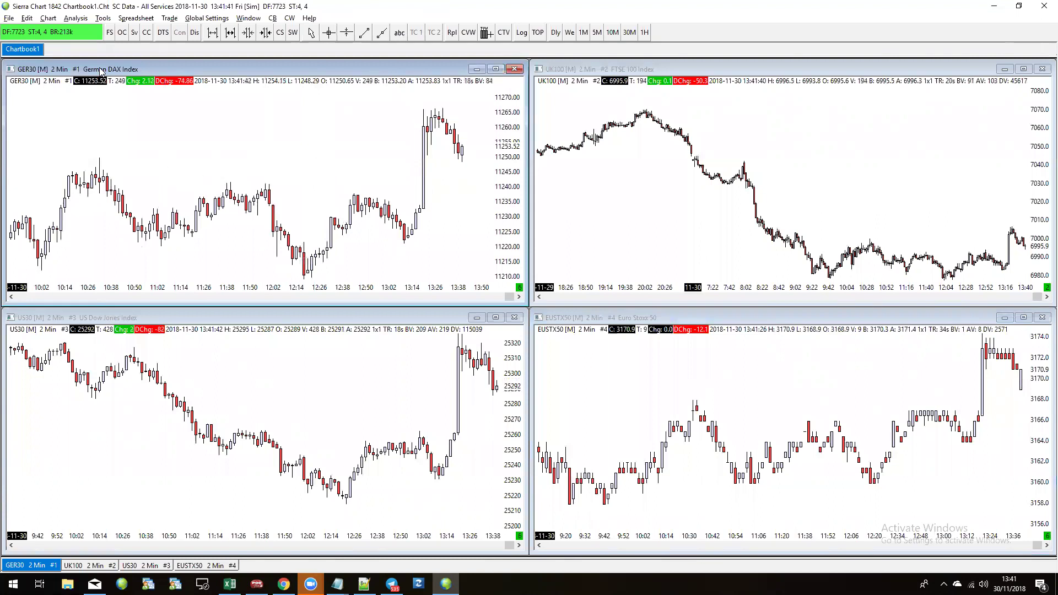
{"action": "left_click", "coordinate": [76, 20]}
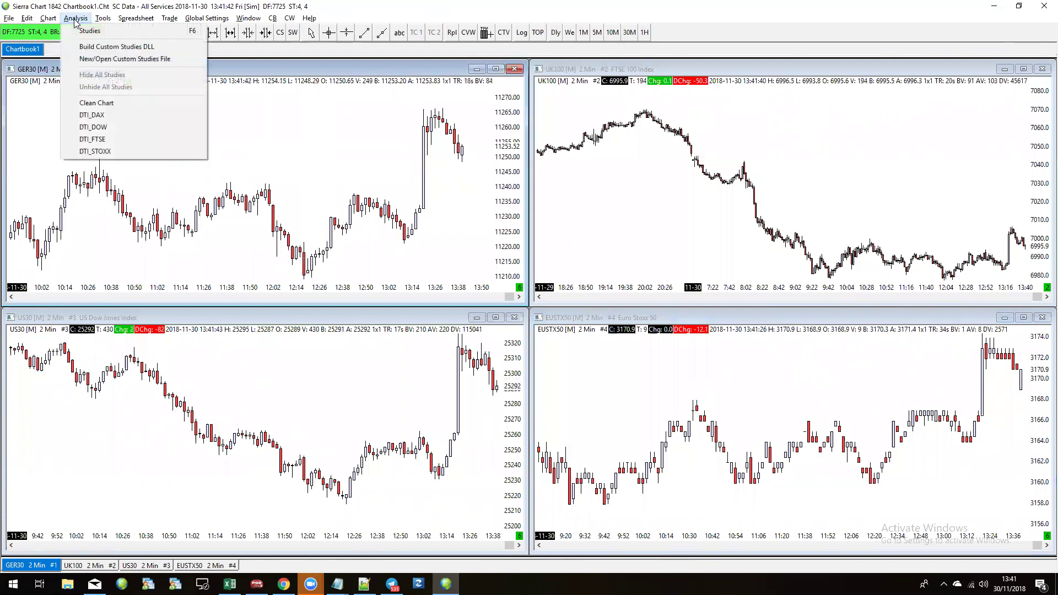
{"action": "left_click", "coordinate": [108, 118]}
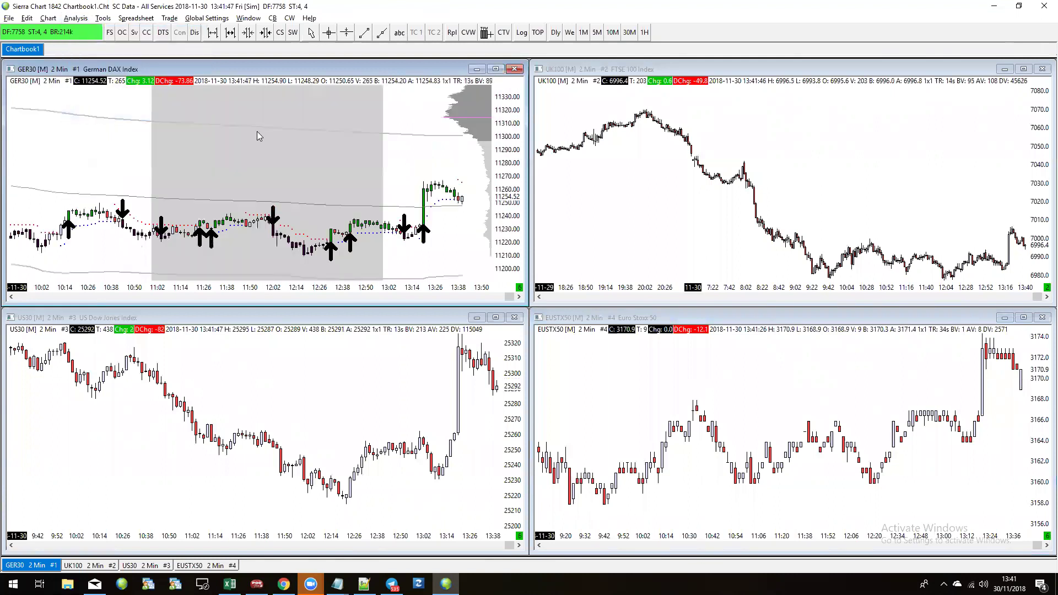
Apply the DTI_FTSE study collection to the UK100 chart #2
{"action": "left_click", "coordinate": [620, 161]}
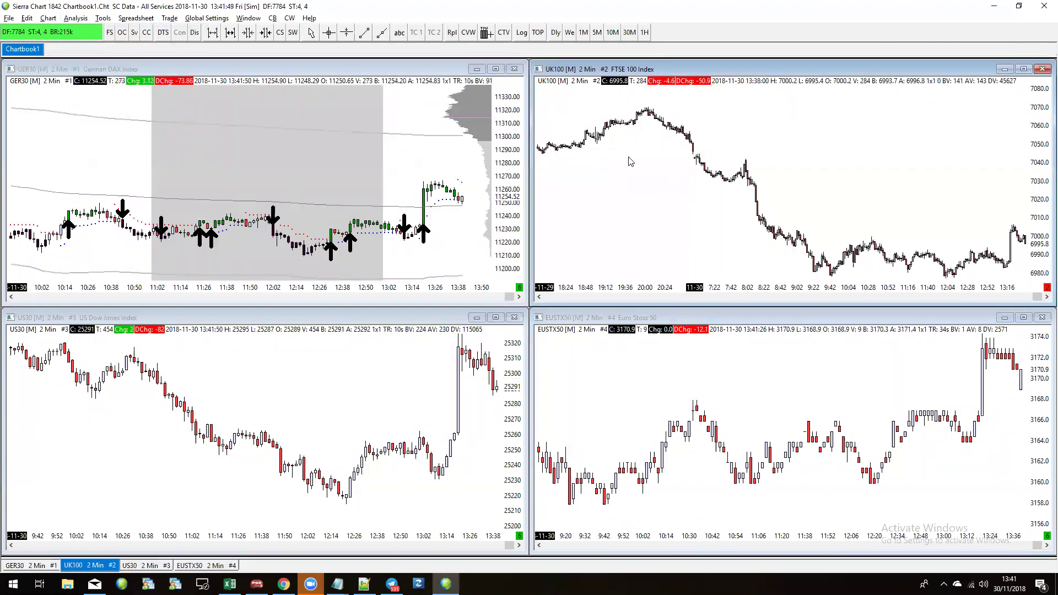
{"action": "left_click", "coordinate": [76, 18]}
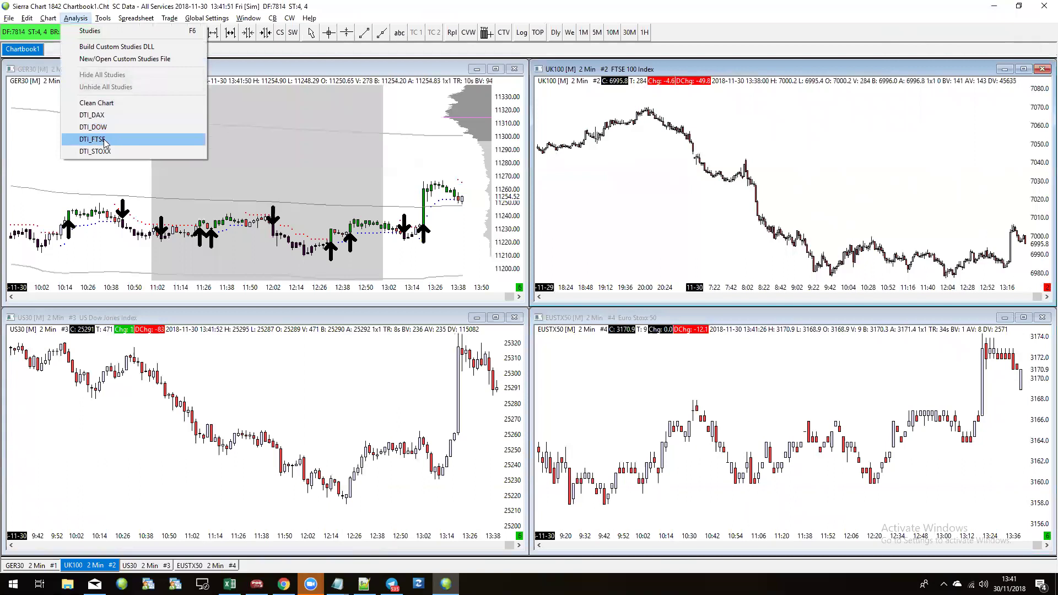
{"action": "left_click", "coordinate": [108, 140]}
Apply the DTI_DOW study collection to the US30 chart #3
{"action": "left_click", "coordinate": [230, 410]}
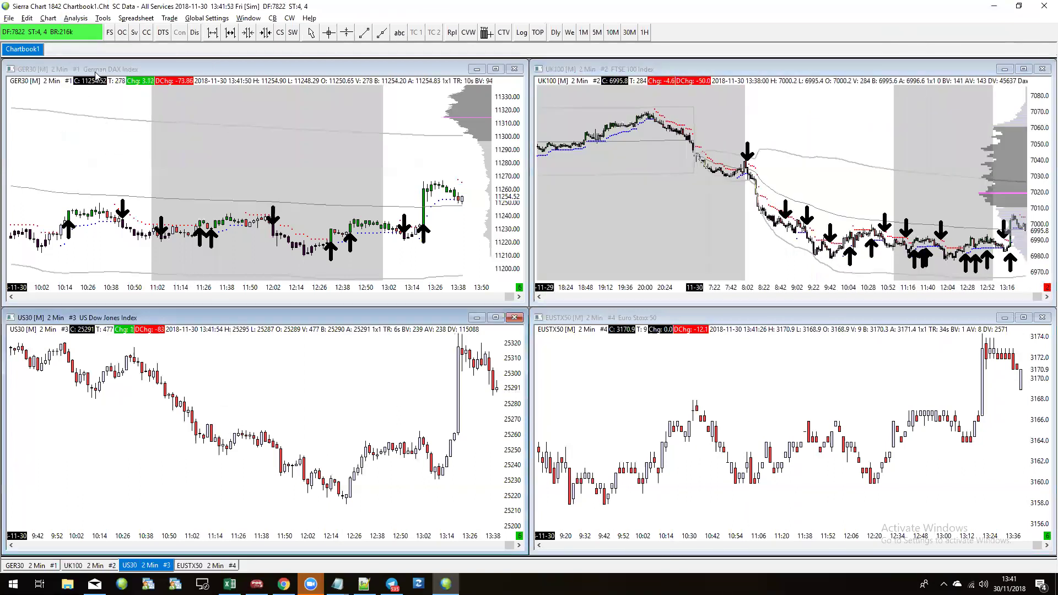
{"action": "left_click", "coordinate": [82, 21]}
{"action": "left_click", "coordinate": [107, 128]}
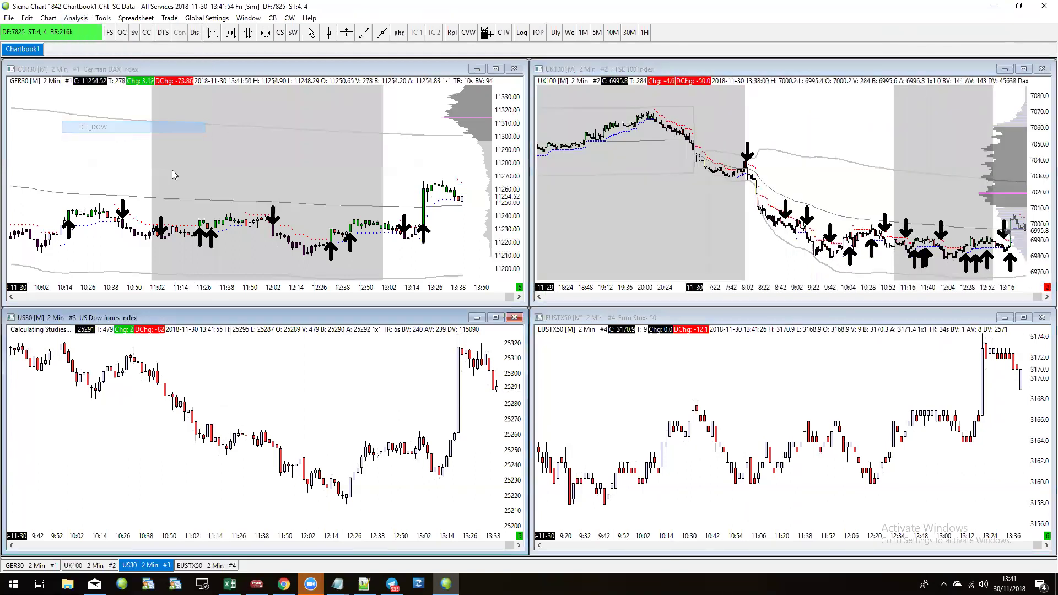
Apply the DTI_STOXX study collection to the EUSTX50 chart #4
{"action": "left_click", "coordinate": [641, 414]}
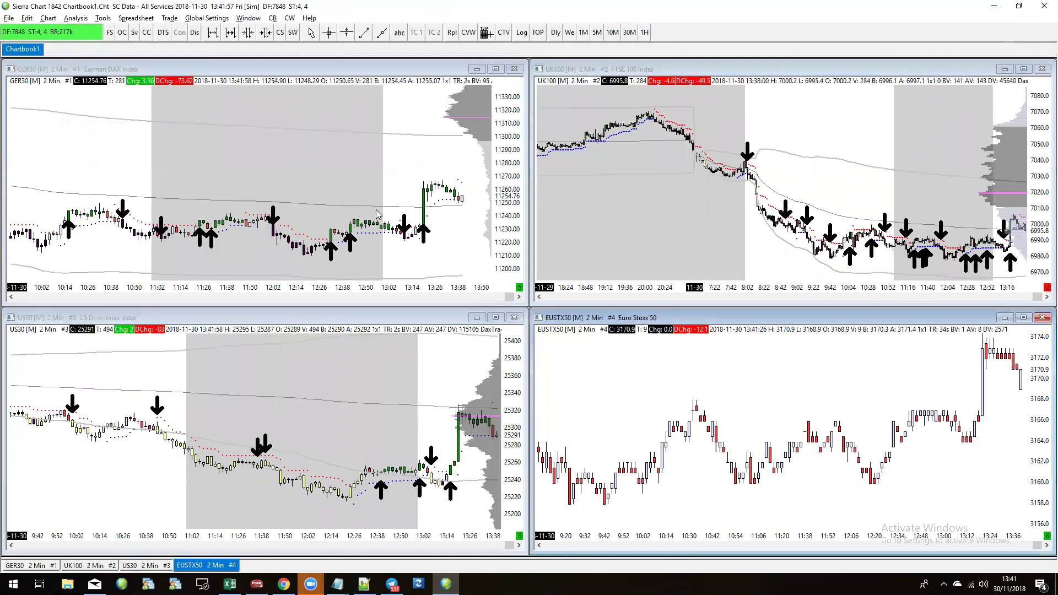
{"action": "left_click", "coordinate": [76, 18]}
{"action": "left_click", "coordinate": [110, 151]}
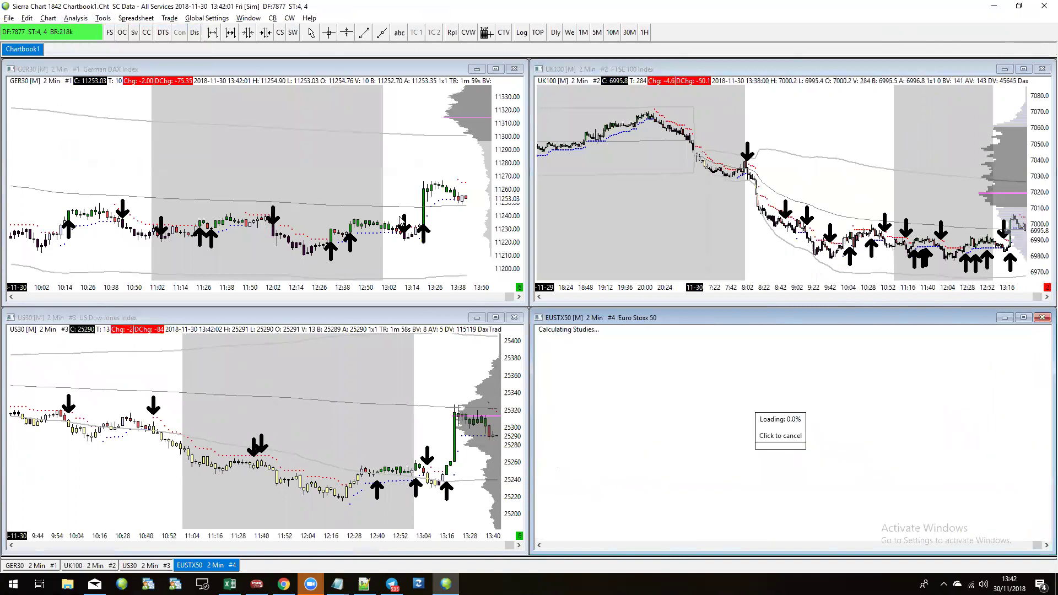
Examine the GER30 chart's bands, arrows and volume profile across the whole session and around the latest bars
{"action": "left_click", "coordinate": [377, 193]}
{"action": "scroll", "coordinate": [330, 176], "scroll_direction": "down", "scroll_amount": 5}
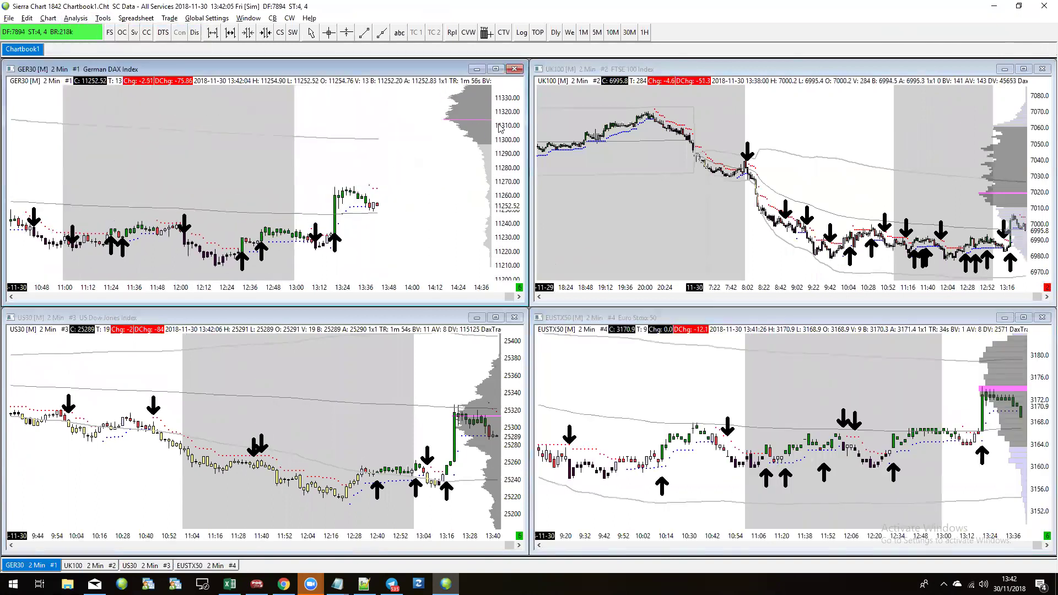
{"action": "scroll", "coordinate": [380, 182], "scroll_direction": "down", "scroll_amount": 2}
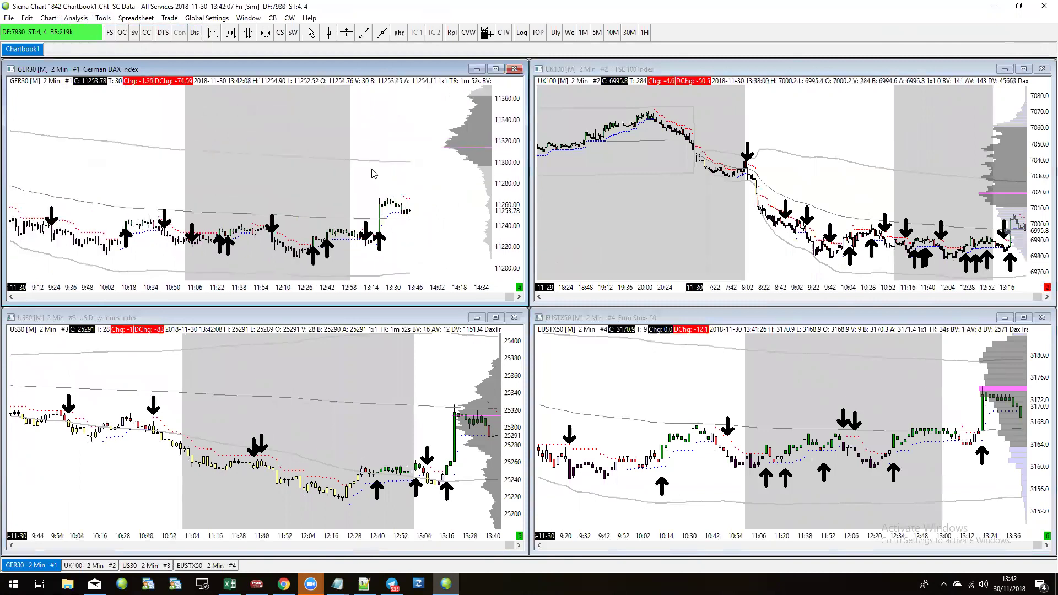
{"action": "scroll", "coordinate": [330, 182], "scroll_direction": "down", "scroll_amount": 3}
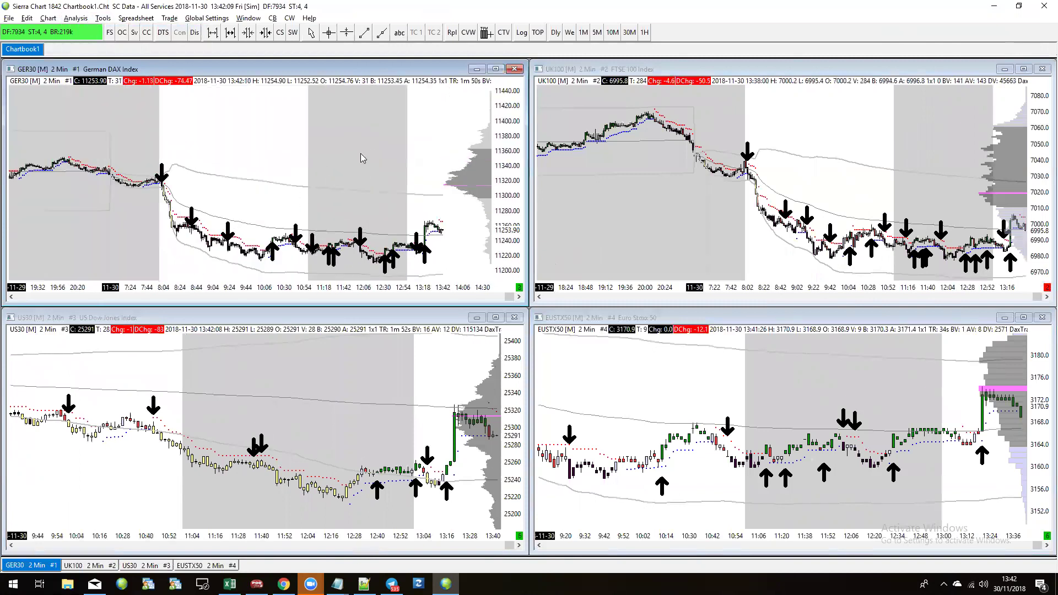
{"action": "scroll", "coordinate": [219, 221], "scroll_direction": "up", "scroll_amount": 2}
{"action": "left_click_drag", "start_coordinate": [169, 195], "coordinate": [191, 156]}
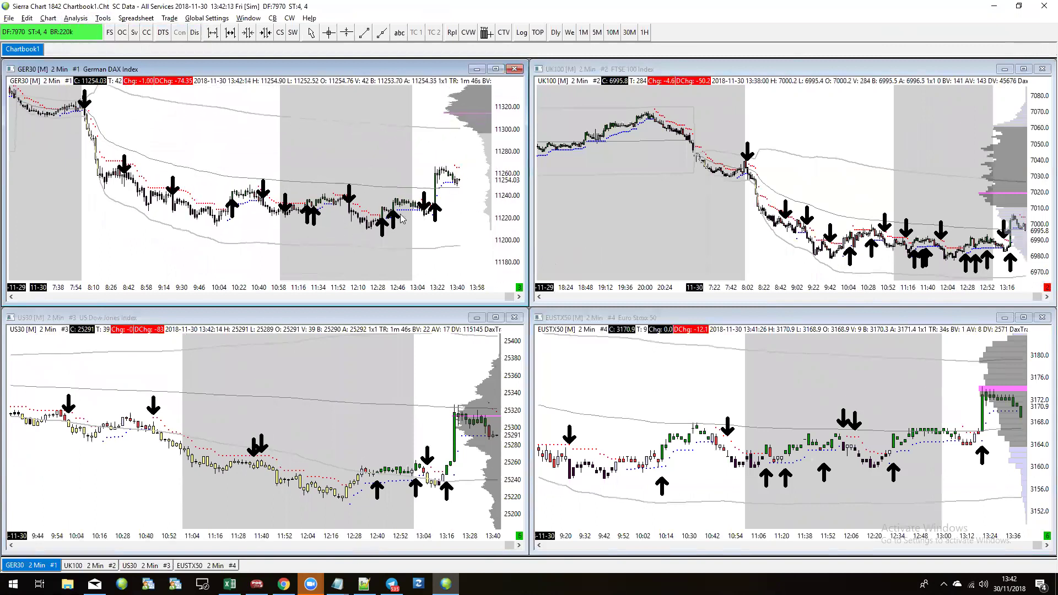
{"action": "scroll", "coordinate": [507, 159], "scroll_direction": "up", "scroll_amount": 2}
{"action": "left_click_drag", "start_coordinate": [416, 125], "coordinate": [431, 180]}
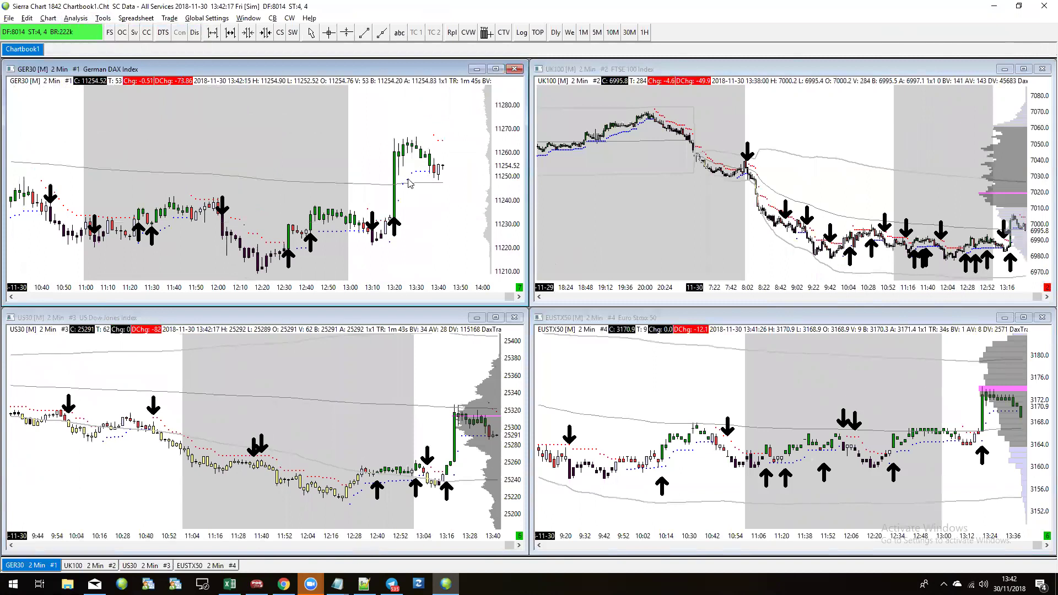